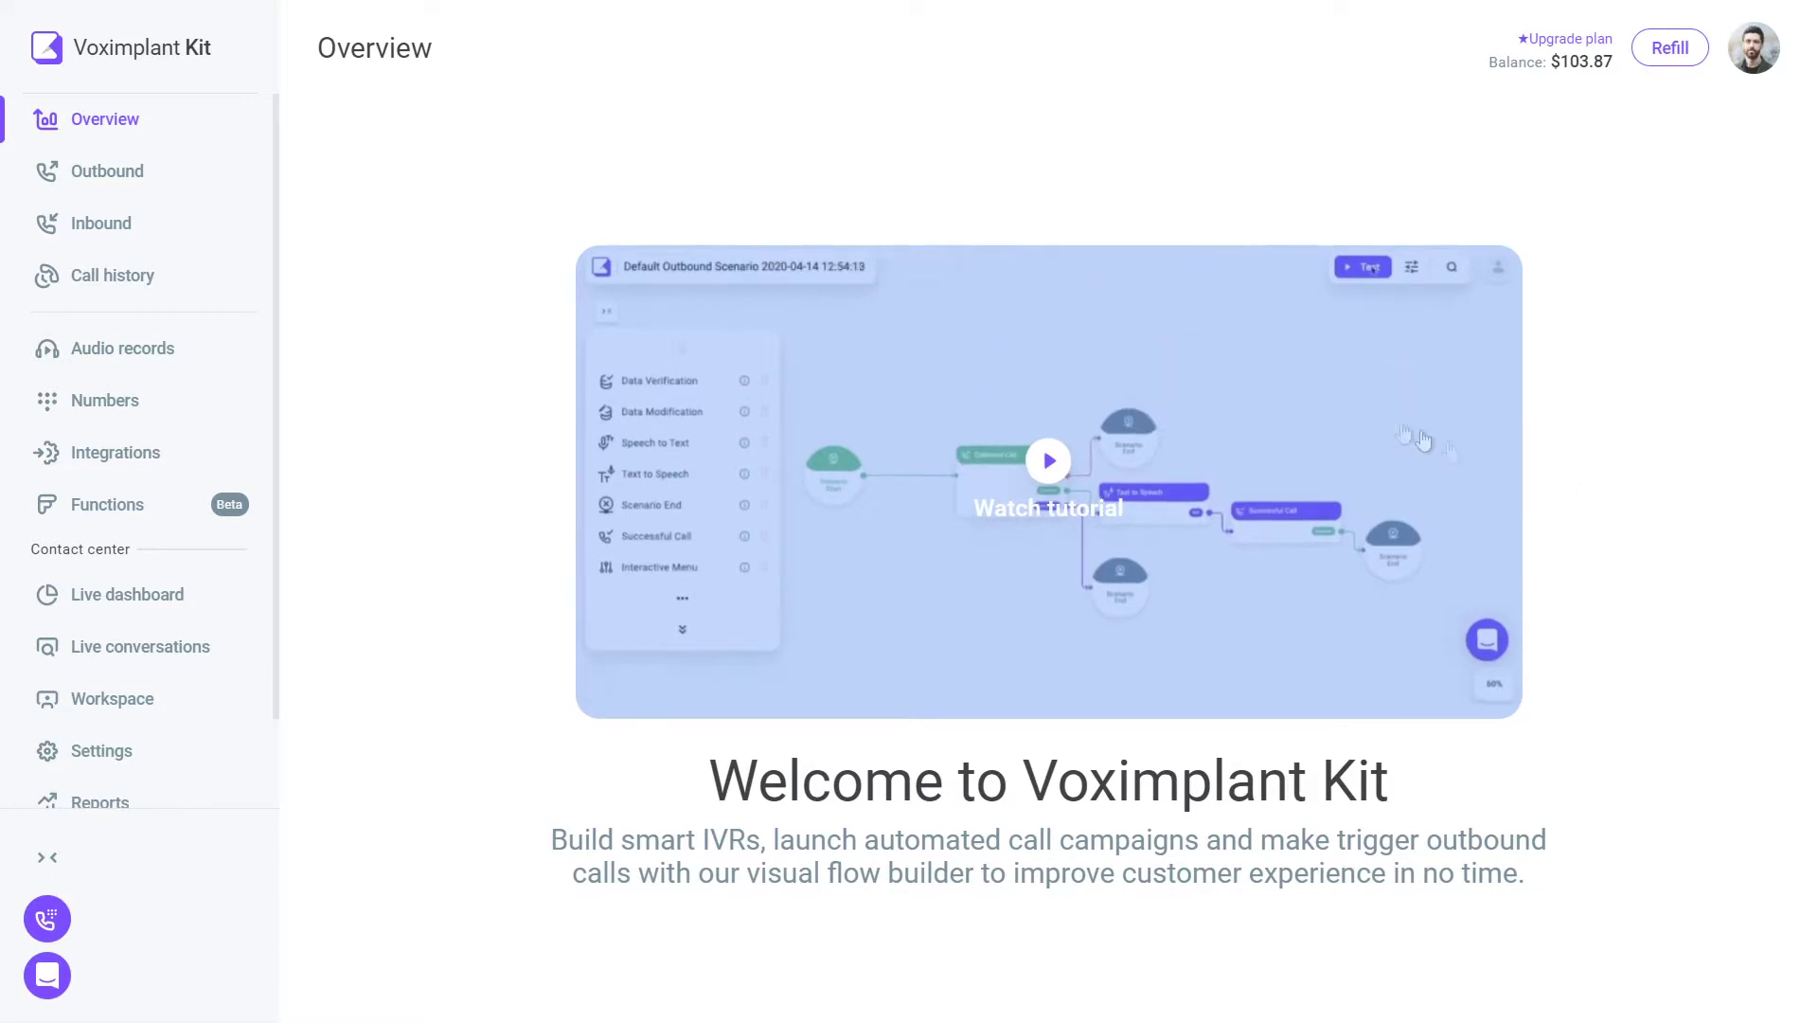
# - Go to the Inbound section's Scenarios list from the sidebar
pyautogui.click(190, 226)
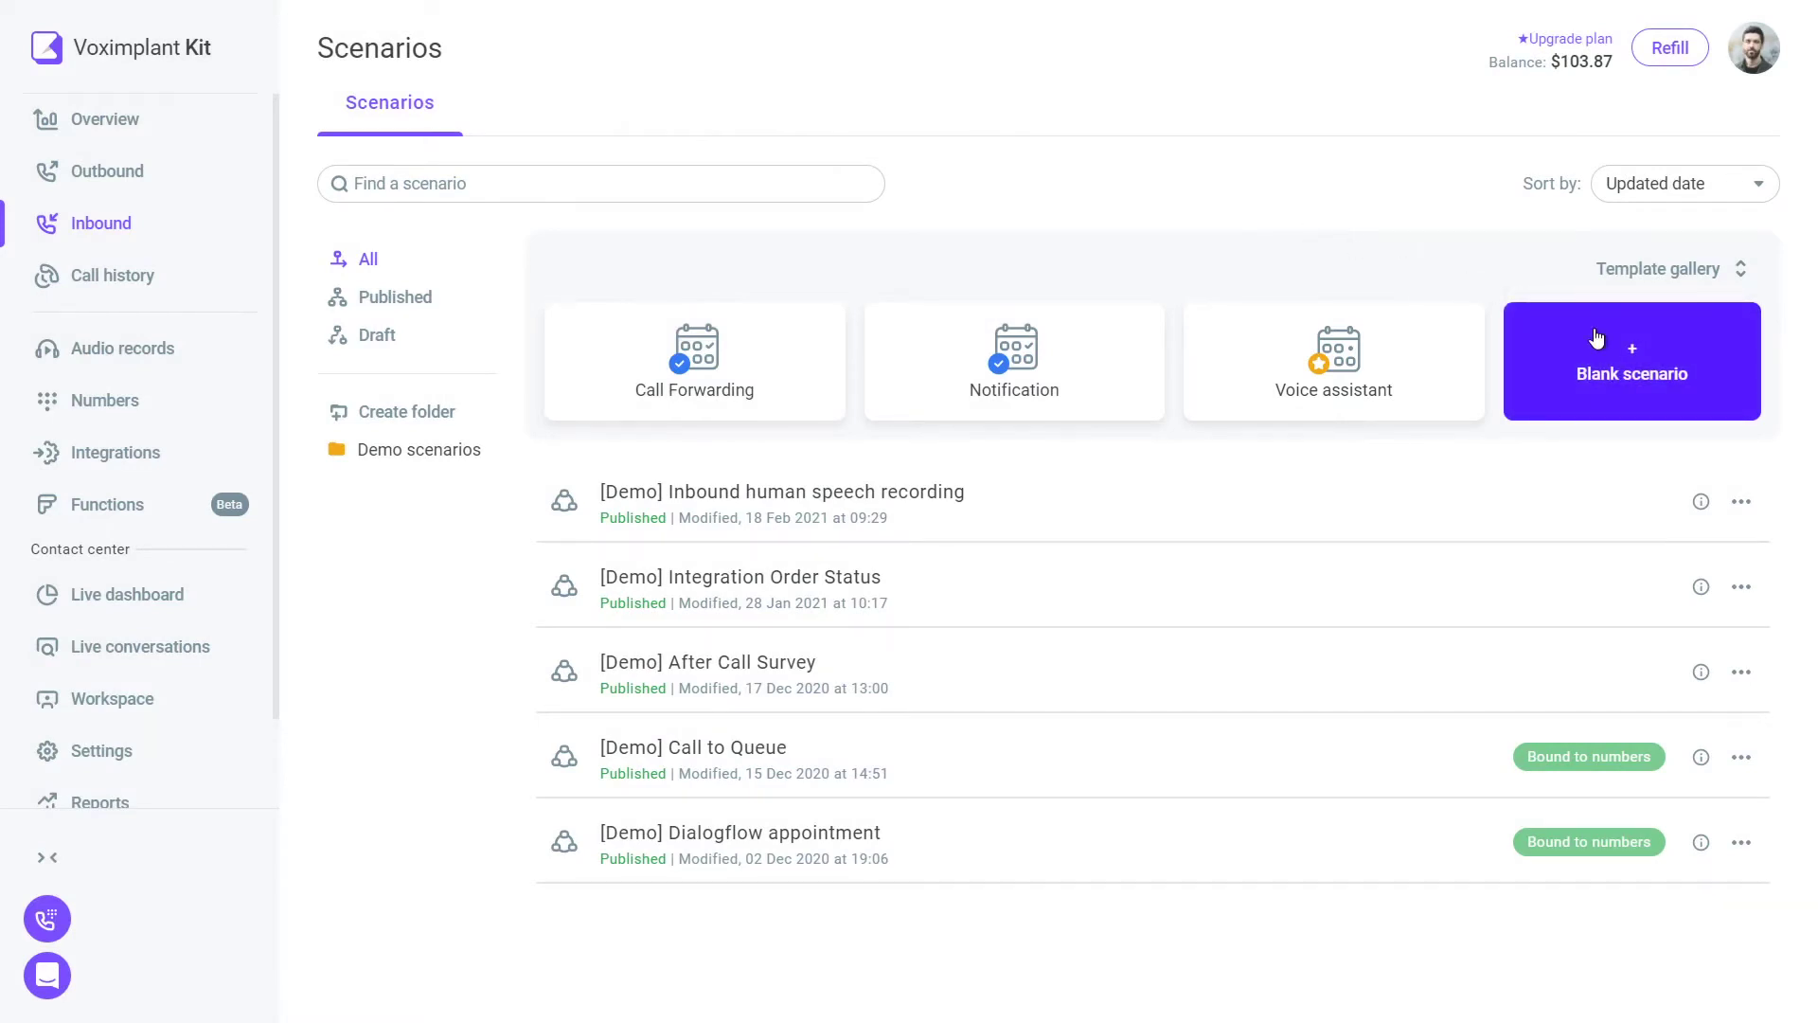
# - Create a blank scenario whose greeting says 'Hello, you have reached Voximplant.' in a Google English voice
pyautogui.click(1596, 338)
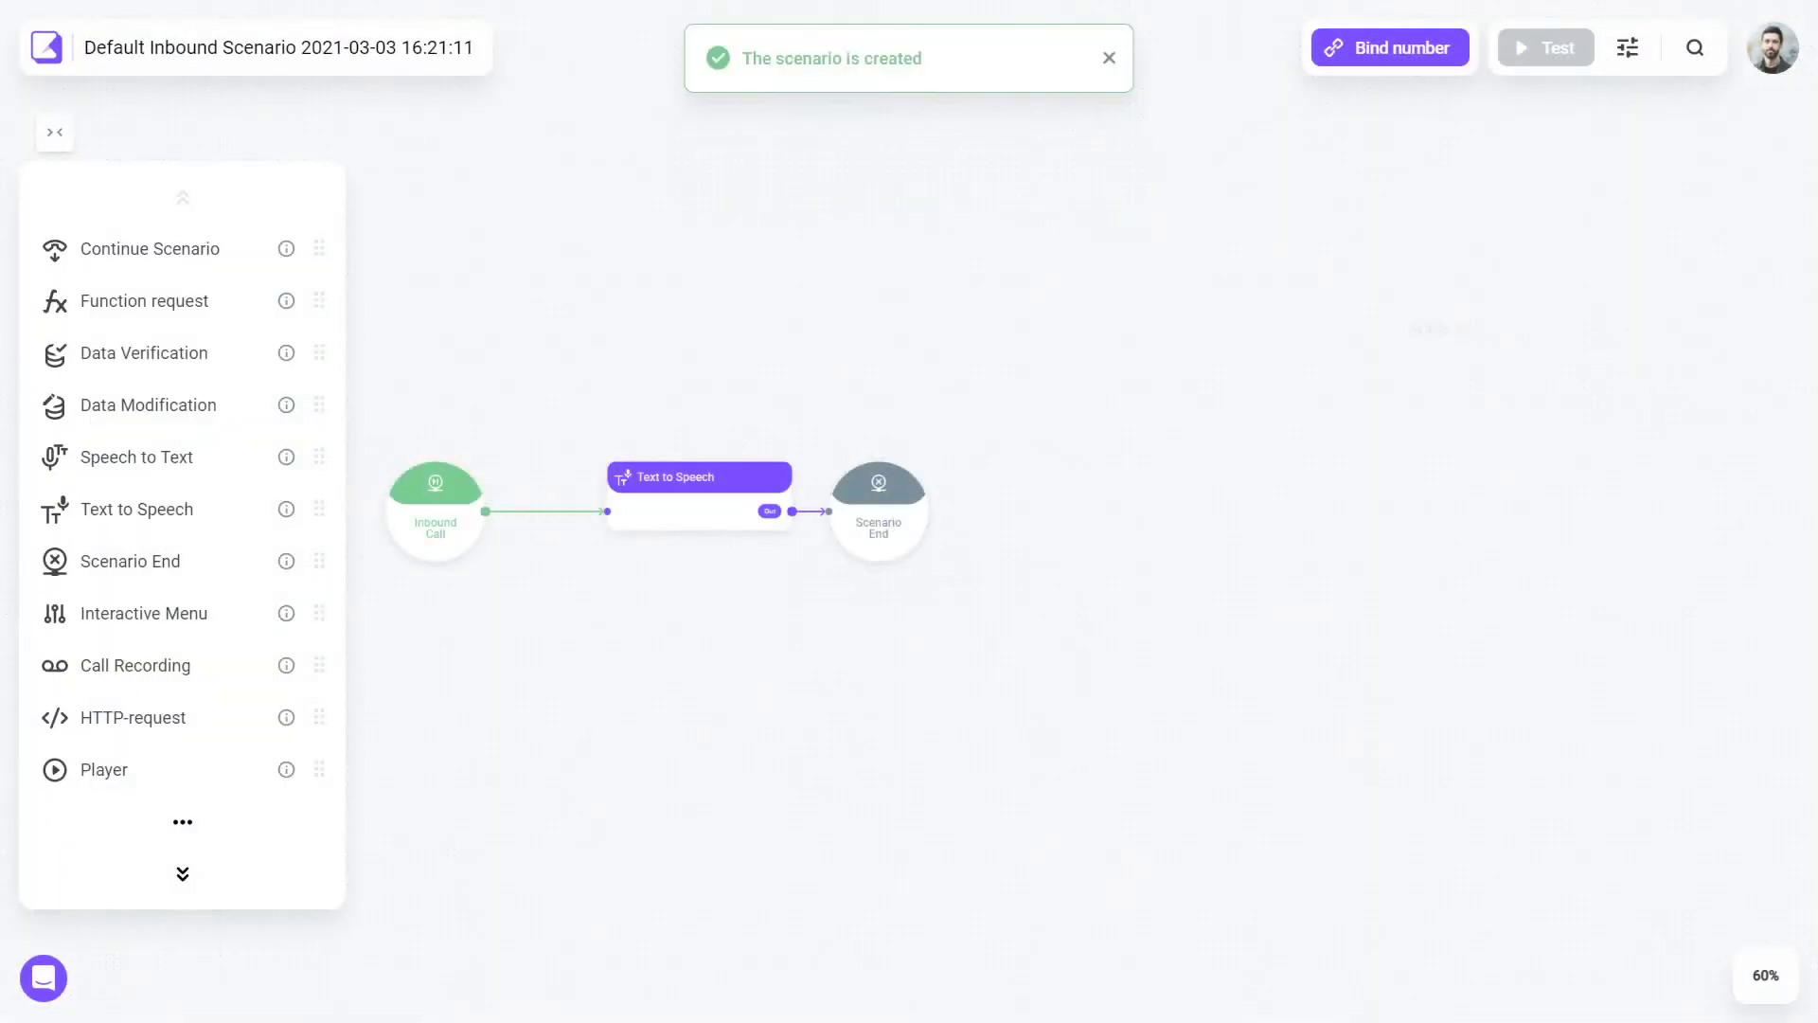
pyautogui.doubleClick(690, 527)
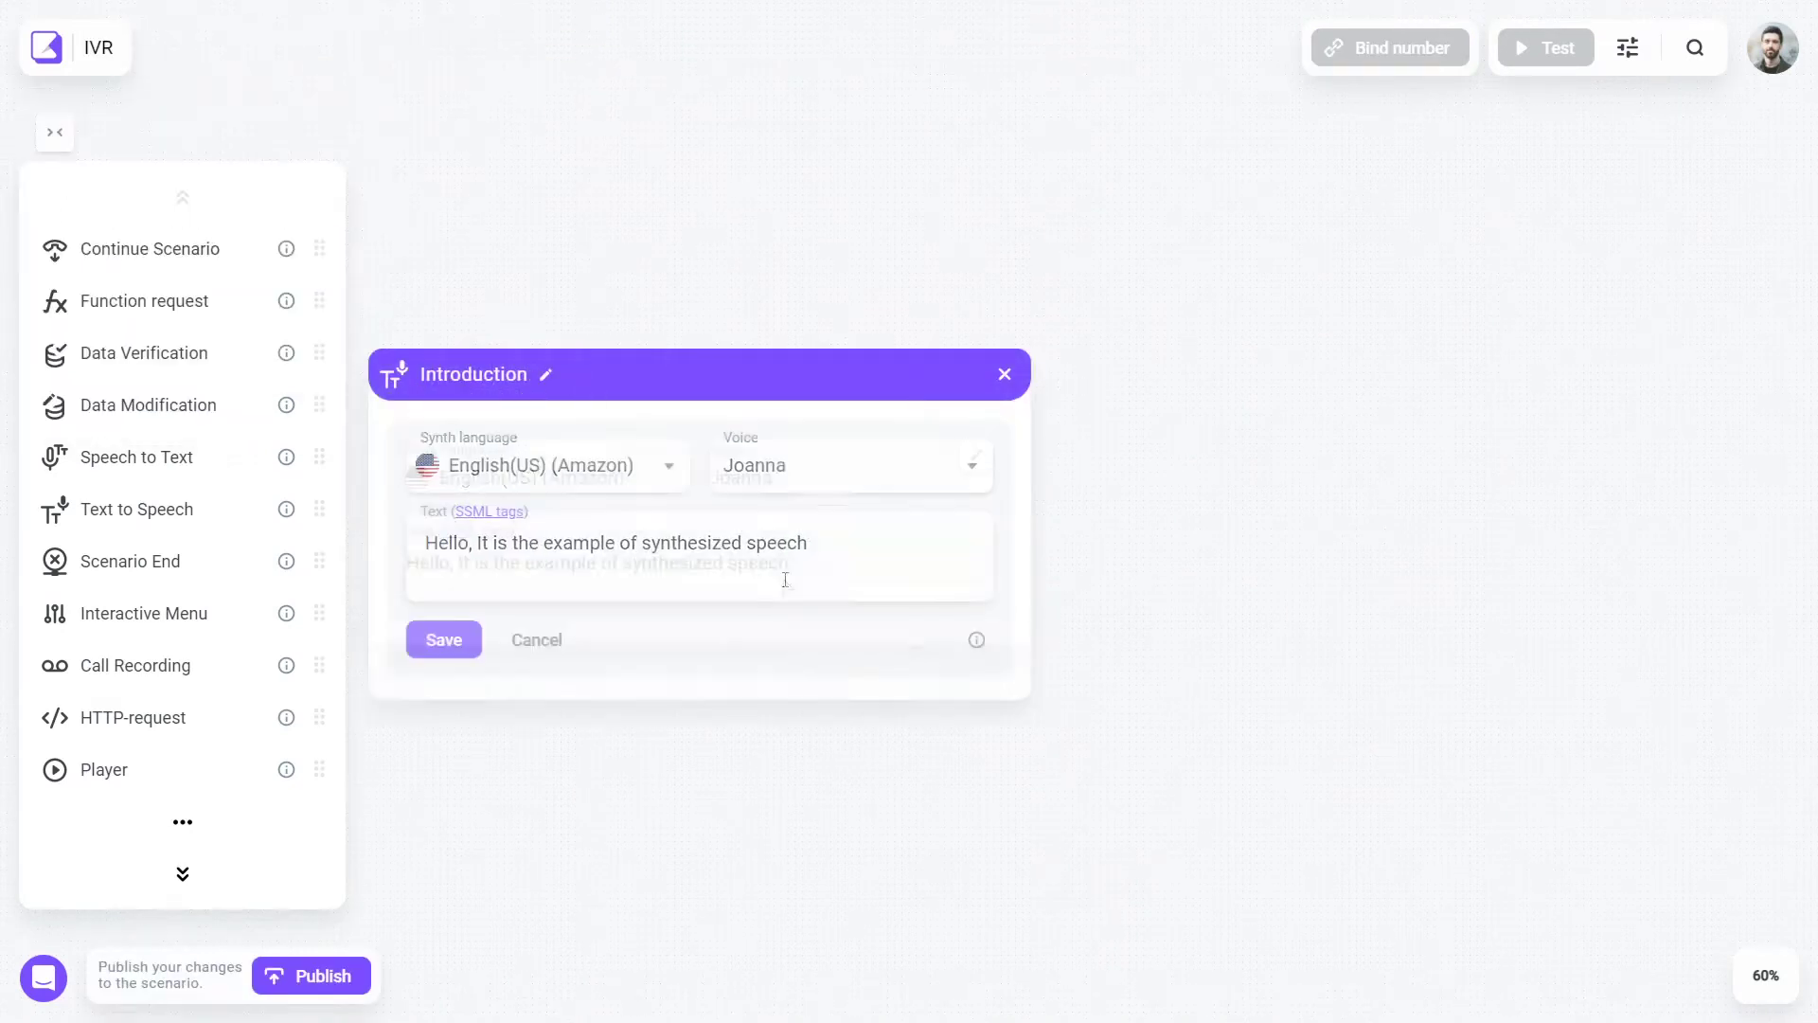
pyautogui.hotkey('ctrl', 'a')
pyautogui.write('Hello, you have reached Voximplant.')
pyautogui.click(653, 465)
pyautogui.click(486, 775)
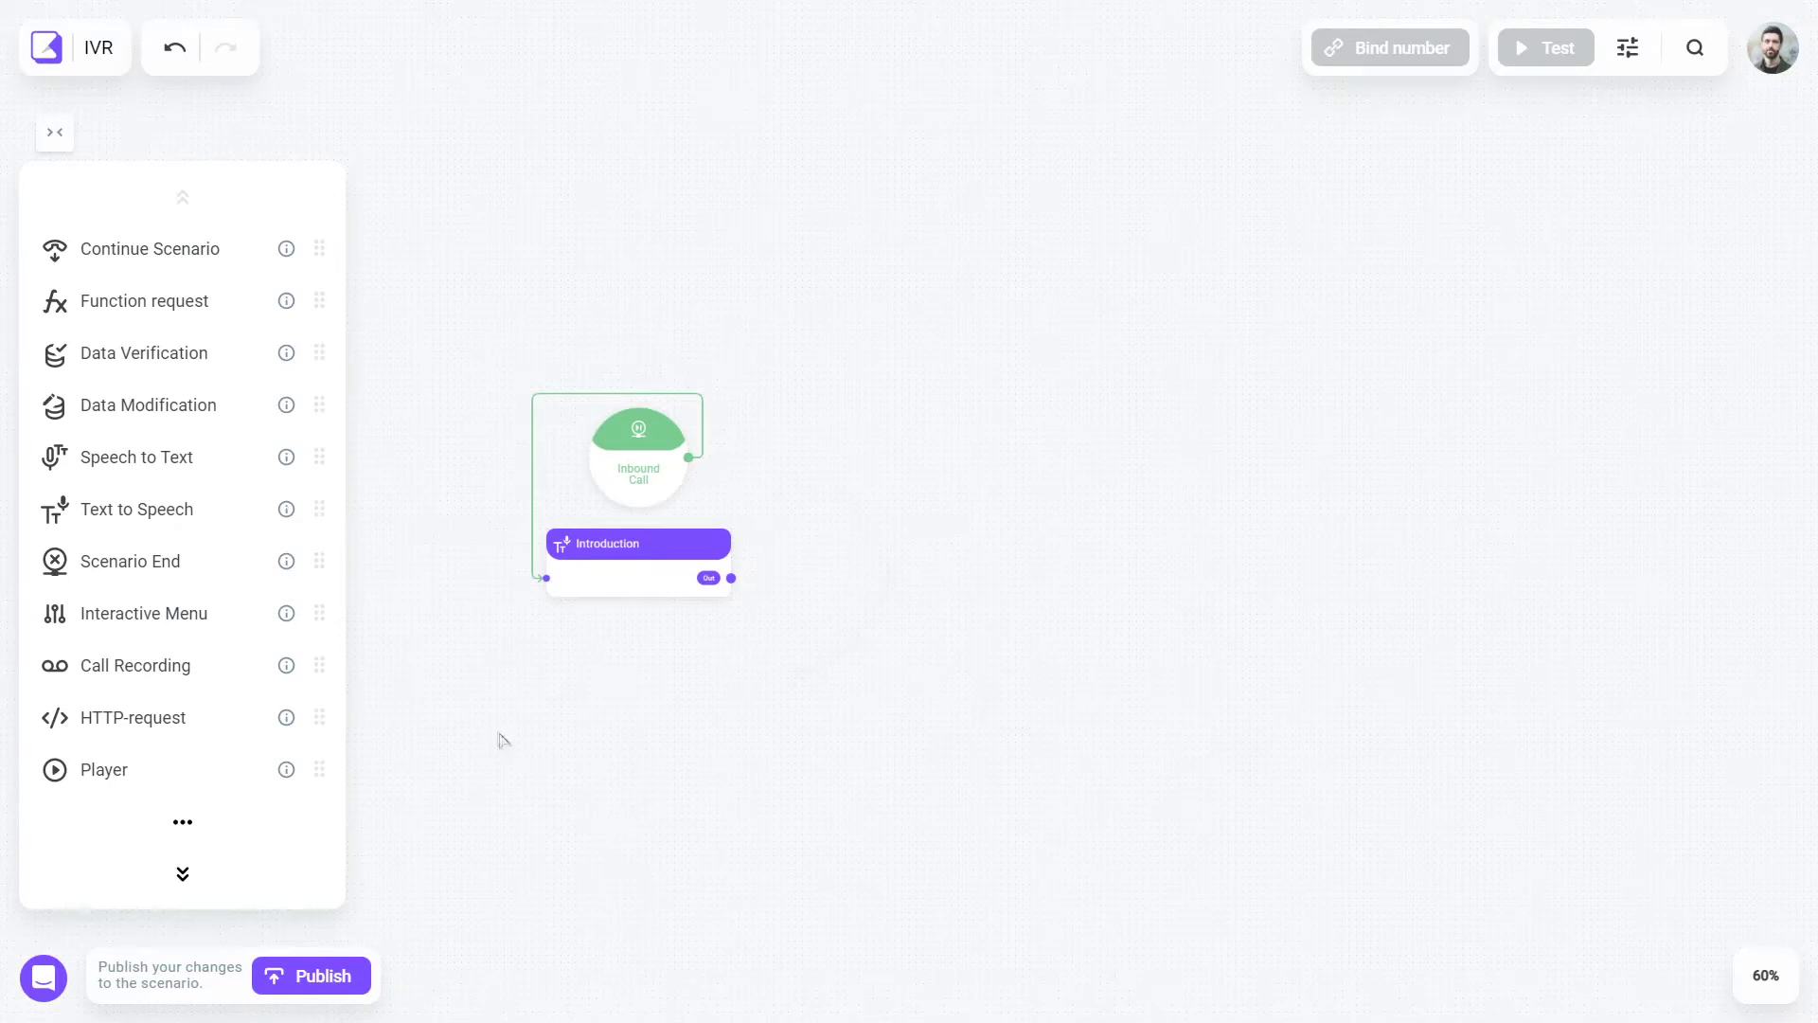
# - Add an Interactive Menu step and link the greeting to it
pyautogui.moveTo(248, 614)
pyautogui.mouseDown()
pyautogui.moveTo(295, 640)
pyautogui.moveTo(905, 491)
pyautogui.moveTo(949, 524)
pyautogui.moveTo(839, 495)
pyautogui.mouseUp()
pyautogui.moveTo(731, 578); pyautogui.dragTo(766, 508)
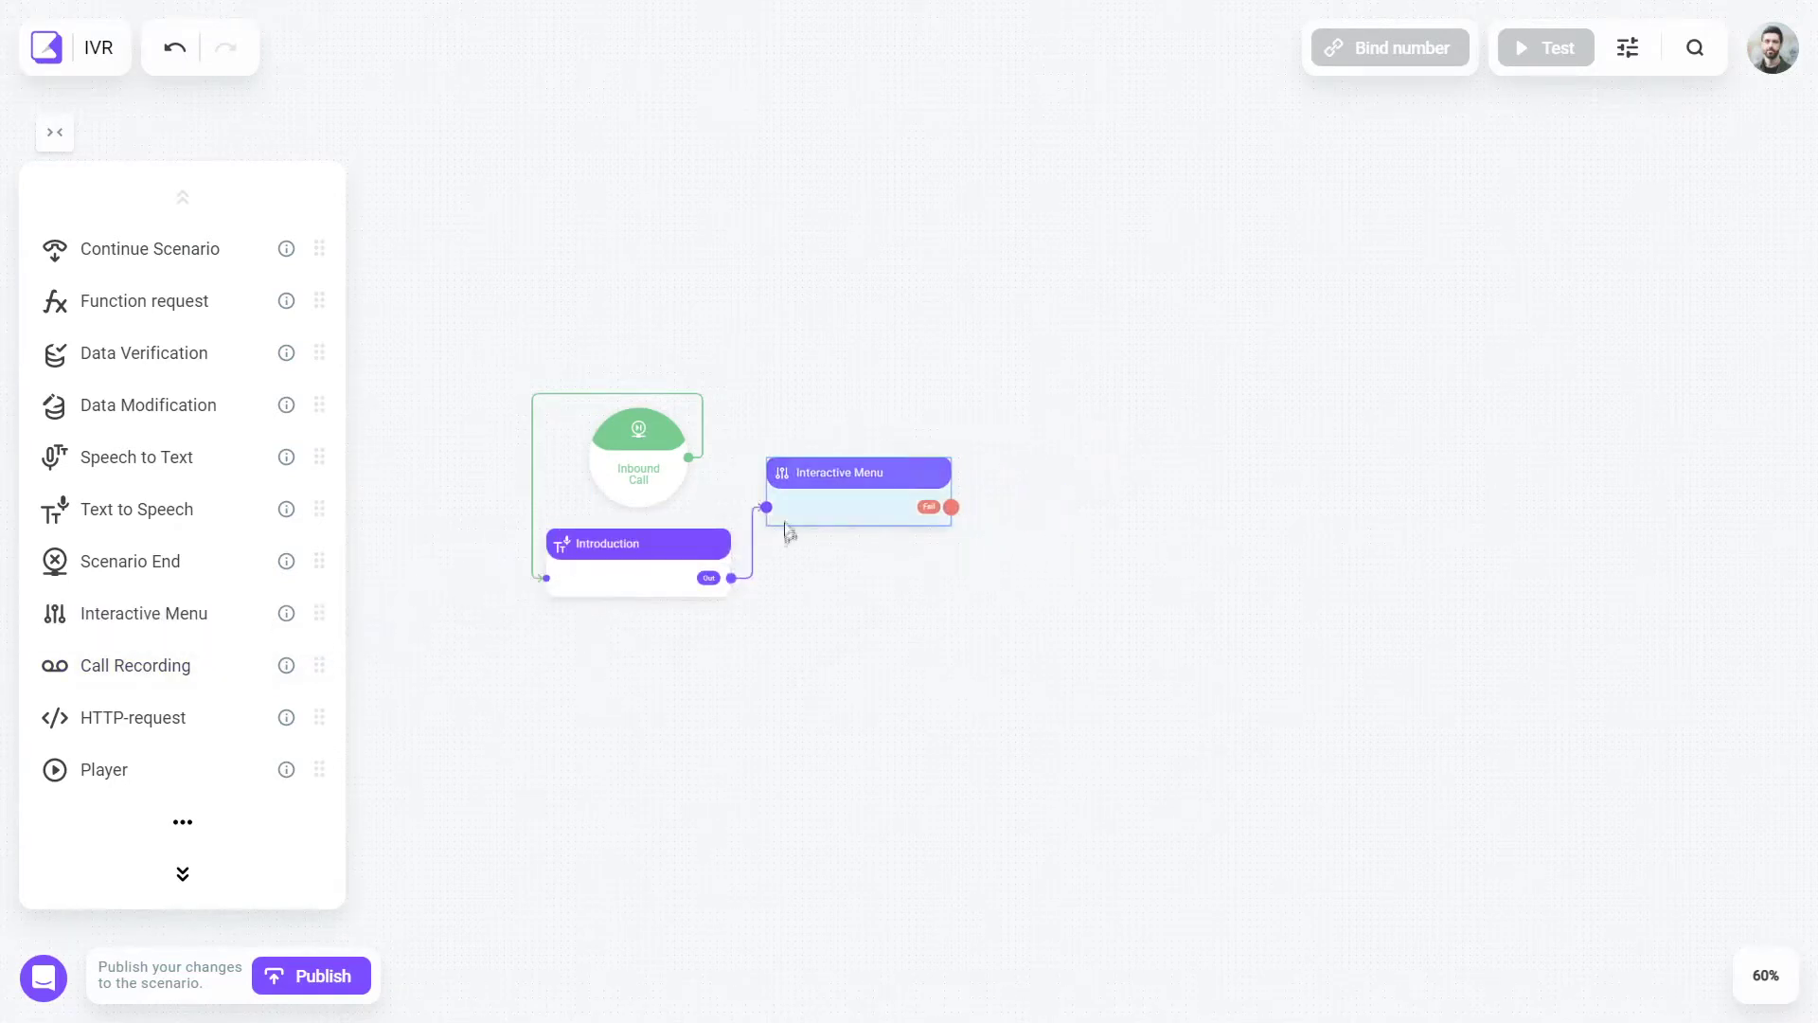
pyautogui.click(795, 515)
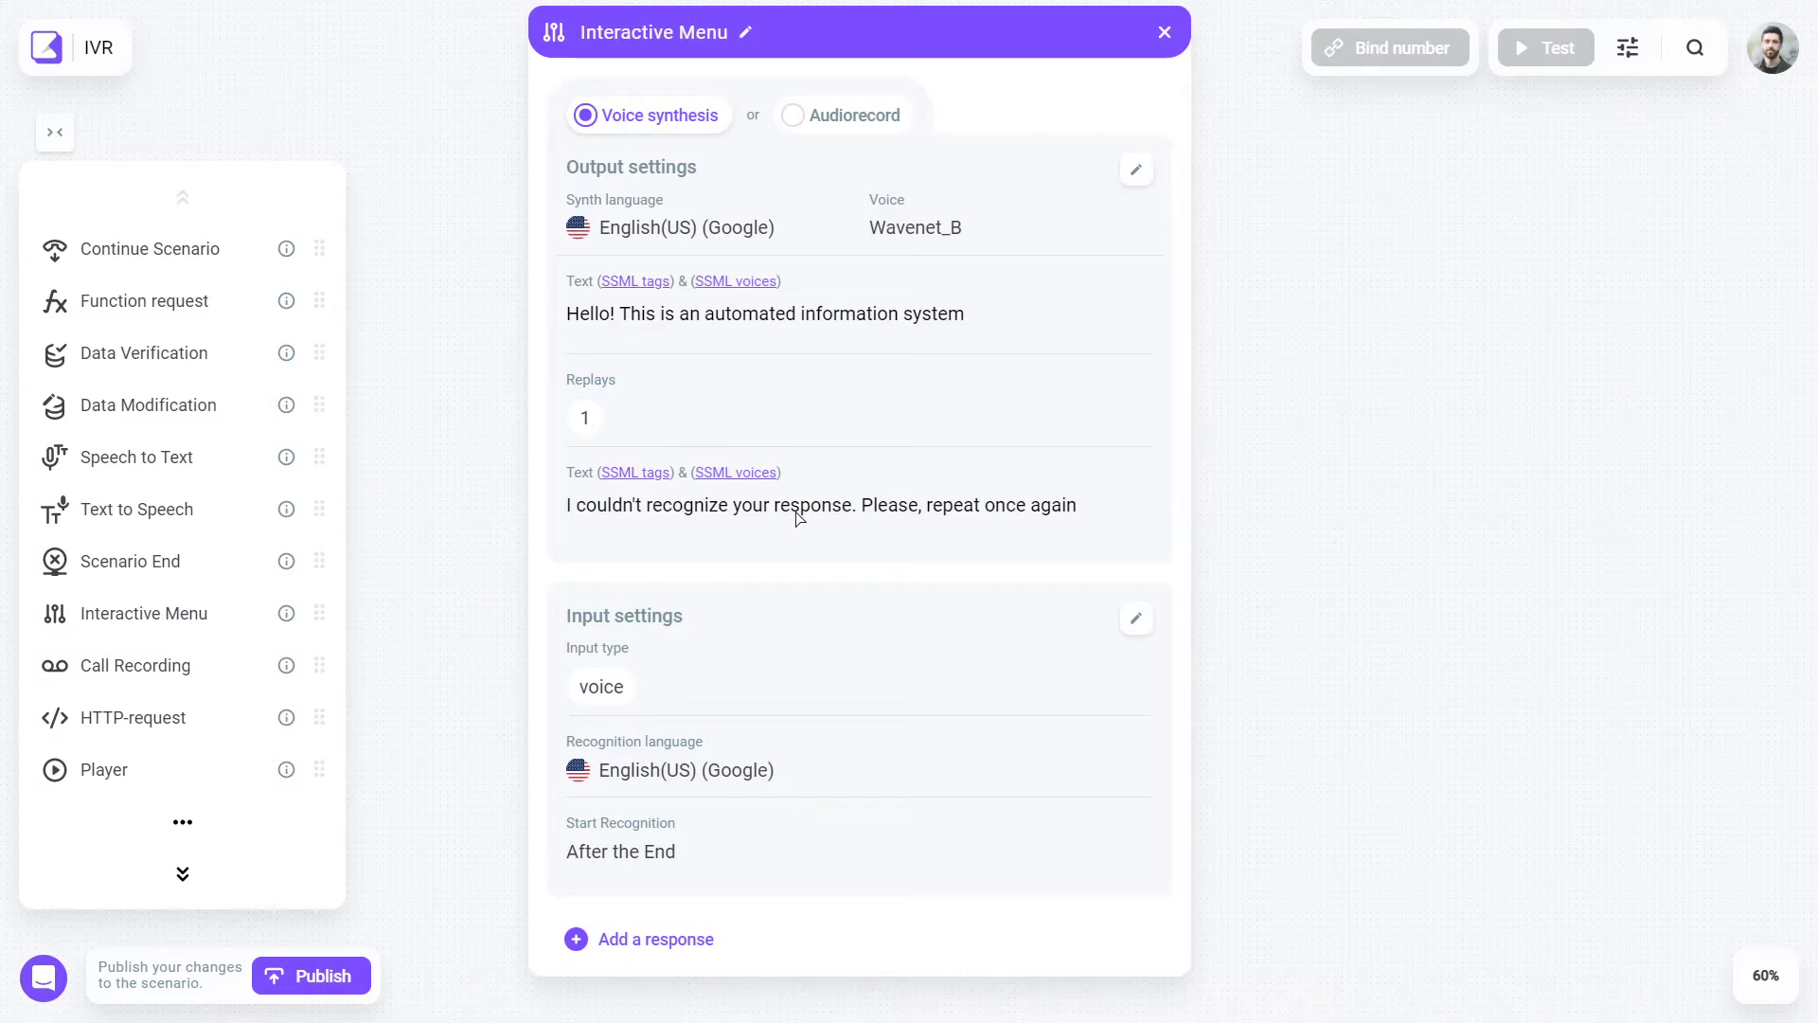
# - Set the menu prompt to 'How can we help you today'
pyautogui.click(985, 316)
pyautogui.write('How can we help')
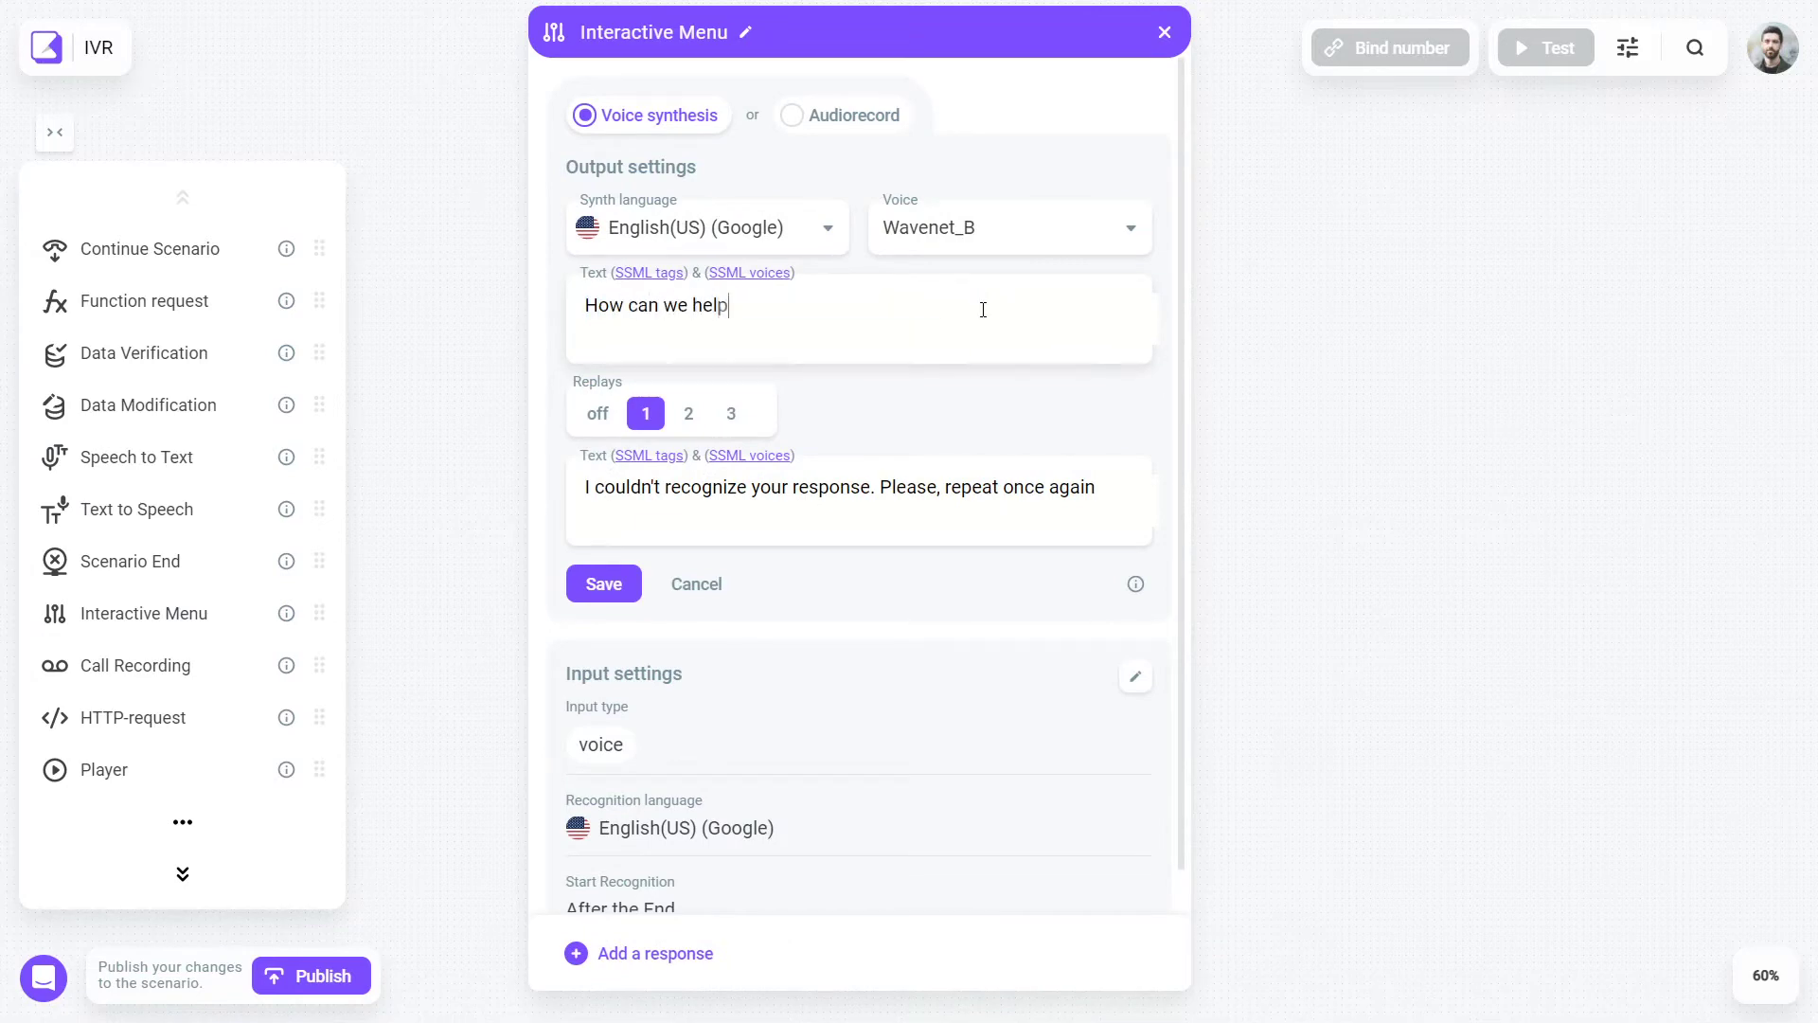
pyautogui.write(' you today?')
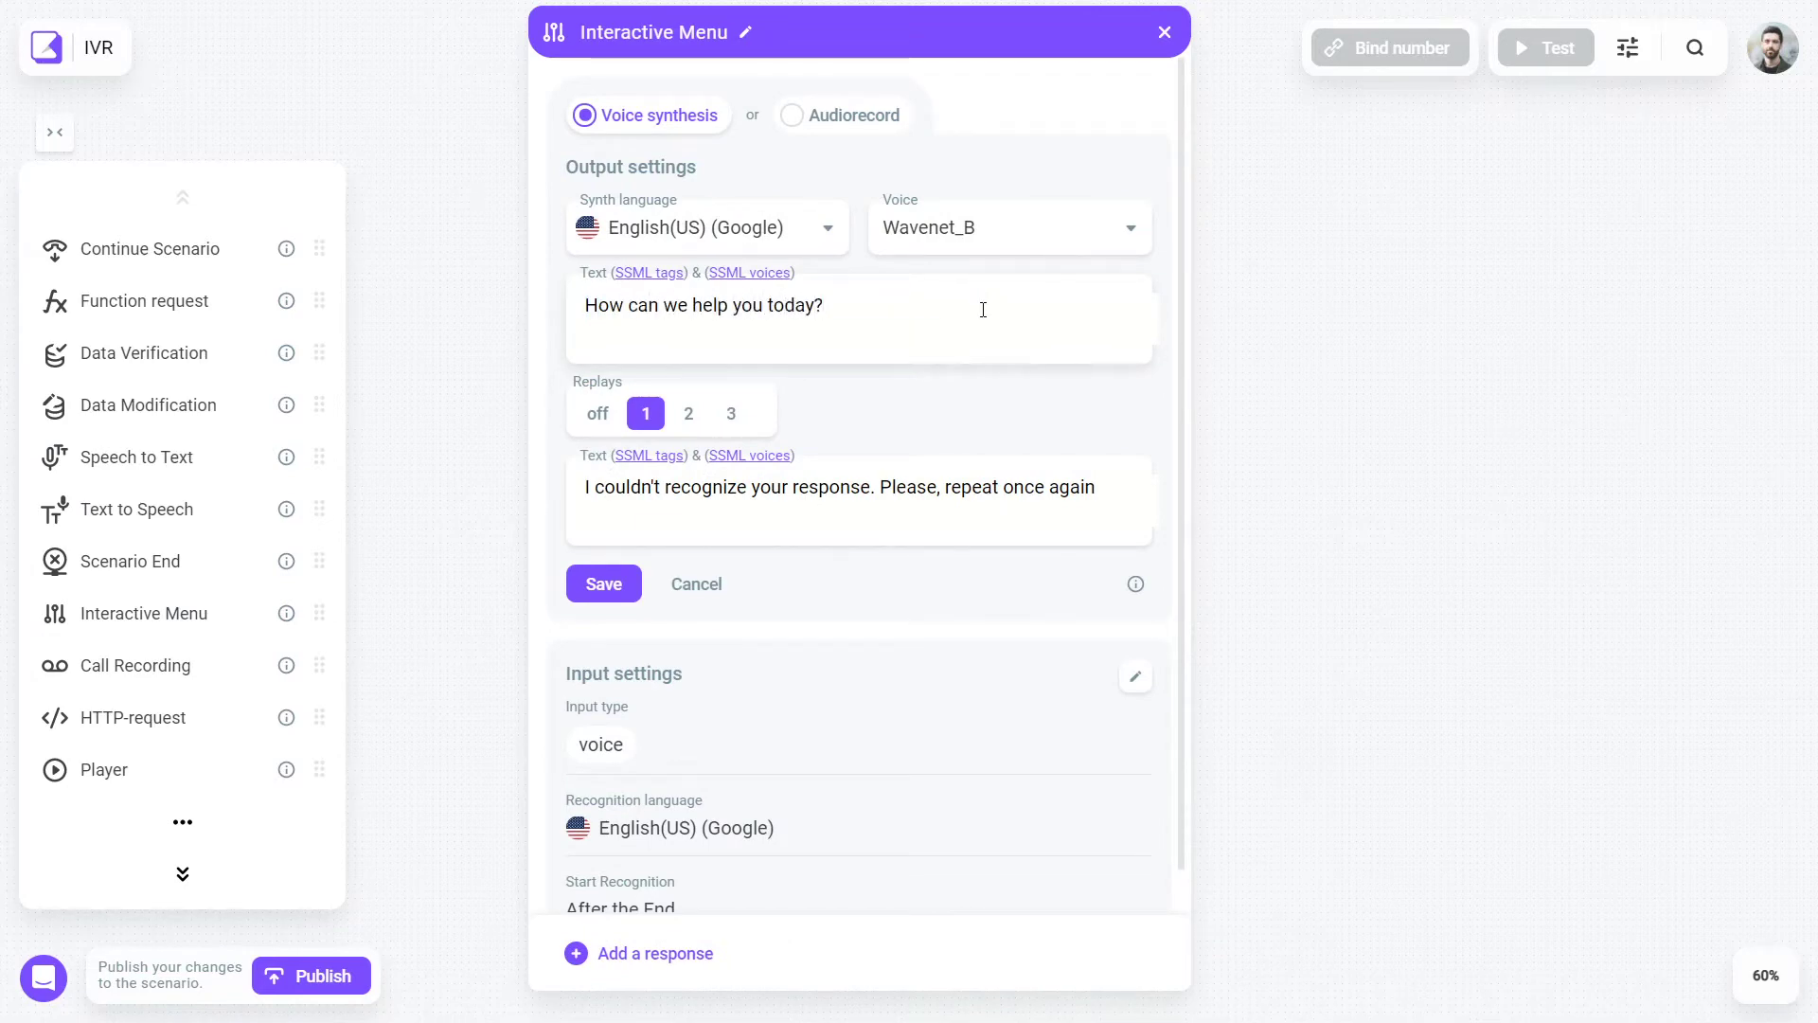
pyautogui.click(603, 583)
pyautogui.scroll(-5, 859, 568)
# - Add Store address, Order status and Place an order responses with their keyword tags
pyautogui.write('address location where get to street')
pyautogui.click(604, 873)
pyautogui.click(650, 952)
pyautogui.write('Order statusstatus my order')
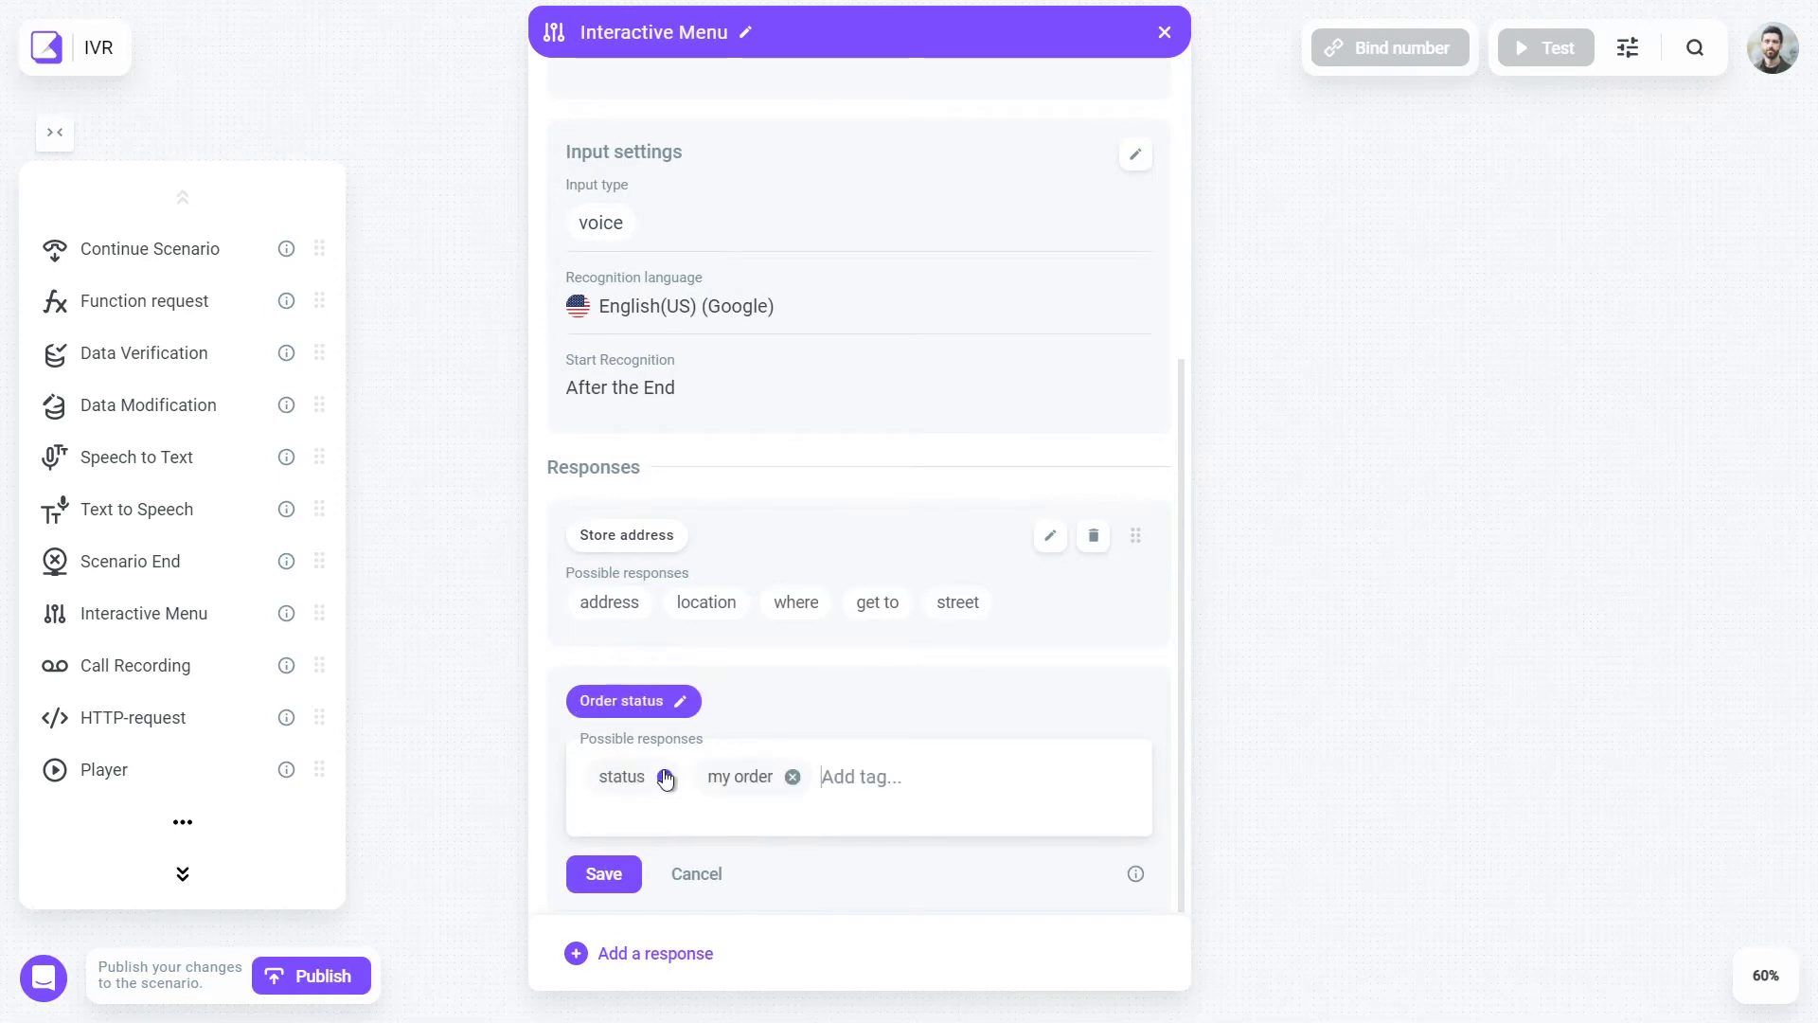
pyautogui.click(603, 873)
pyautogui.click(650, 953)
pyautogui.write('Place an order new order place an order make an order want to order')
pyautogui.click(603, 873)
# - Add an Operator/Manager response and a fallback text listing shop address, order status and ordering
pyautogui.click(649, 953)
pyautogui.write('Operator/Manager')
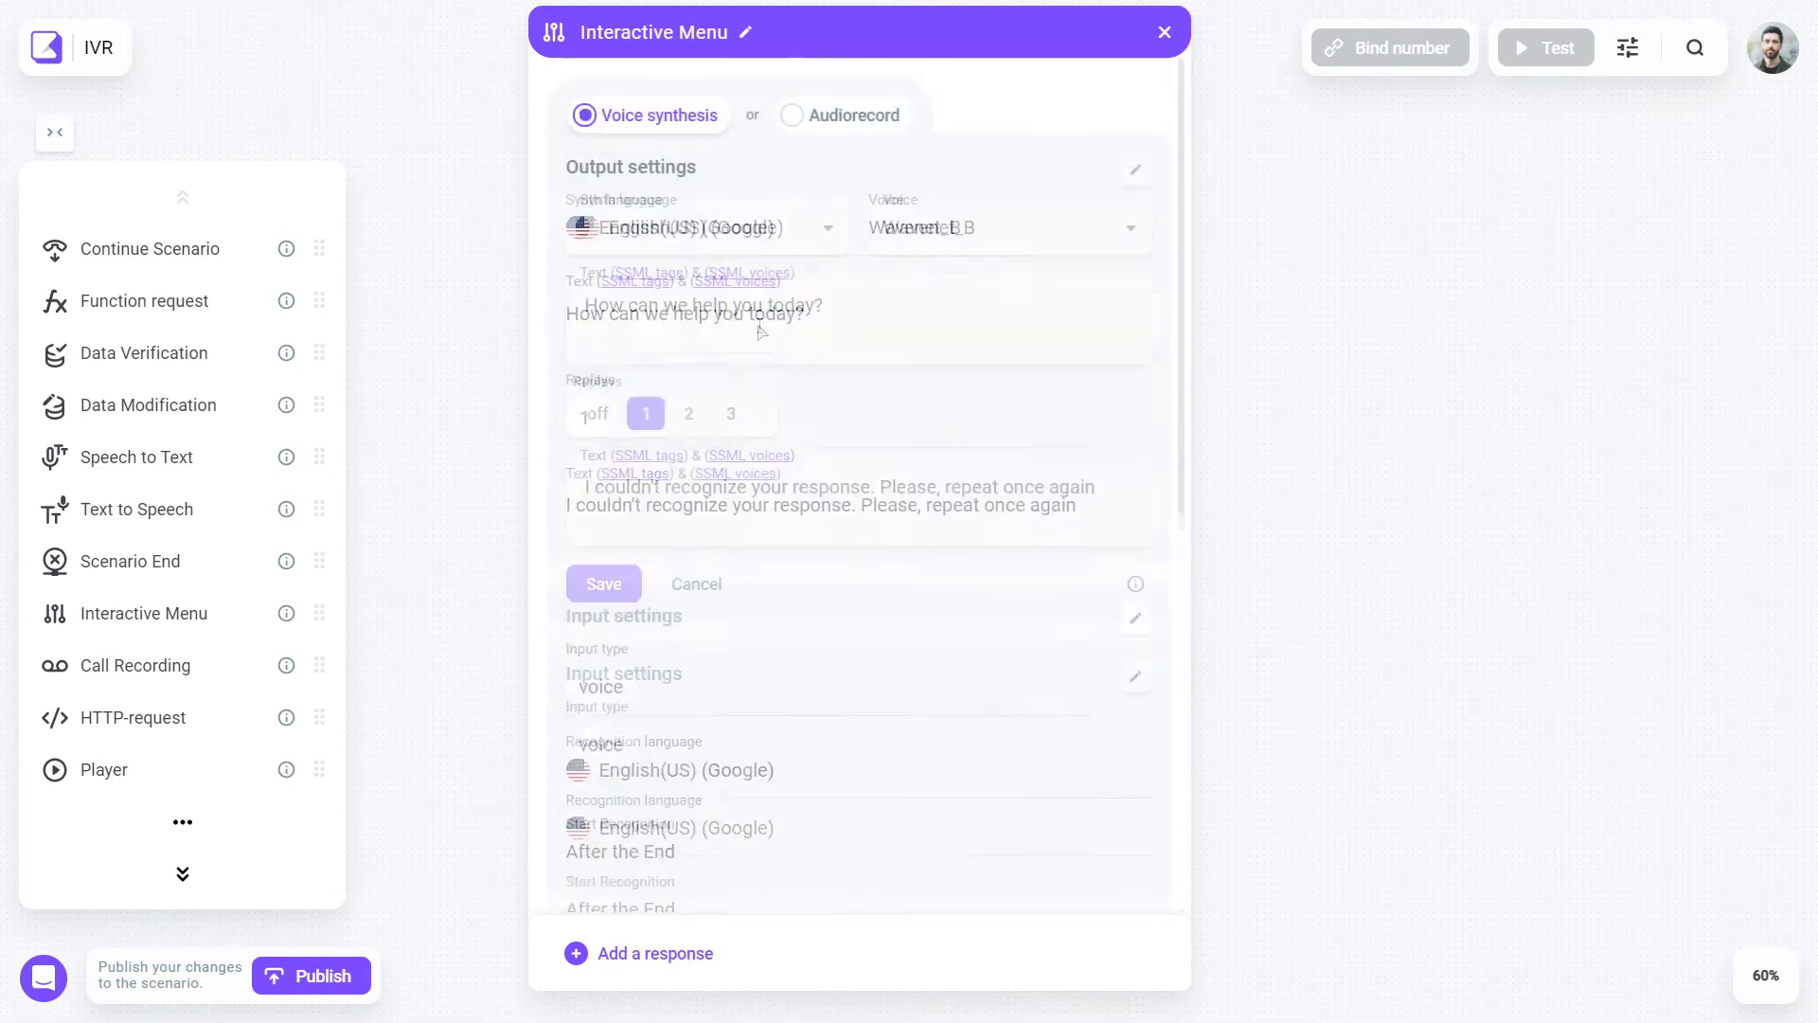
pyautogui.write('I can help you with the shop')
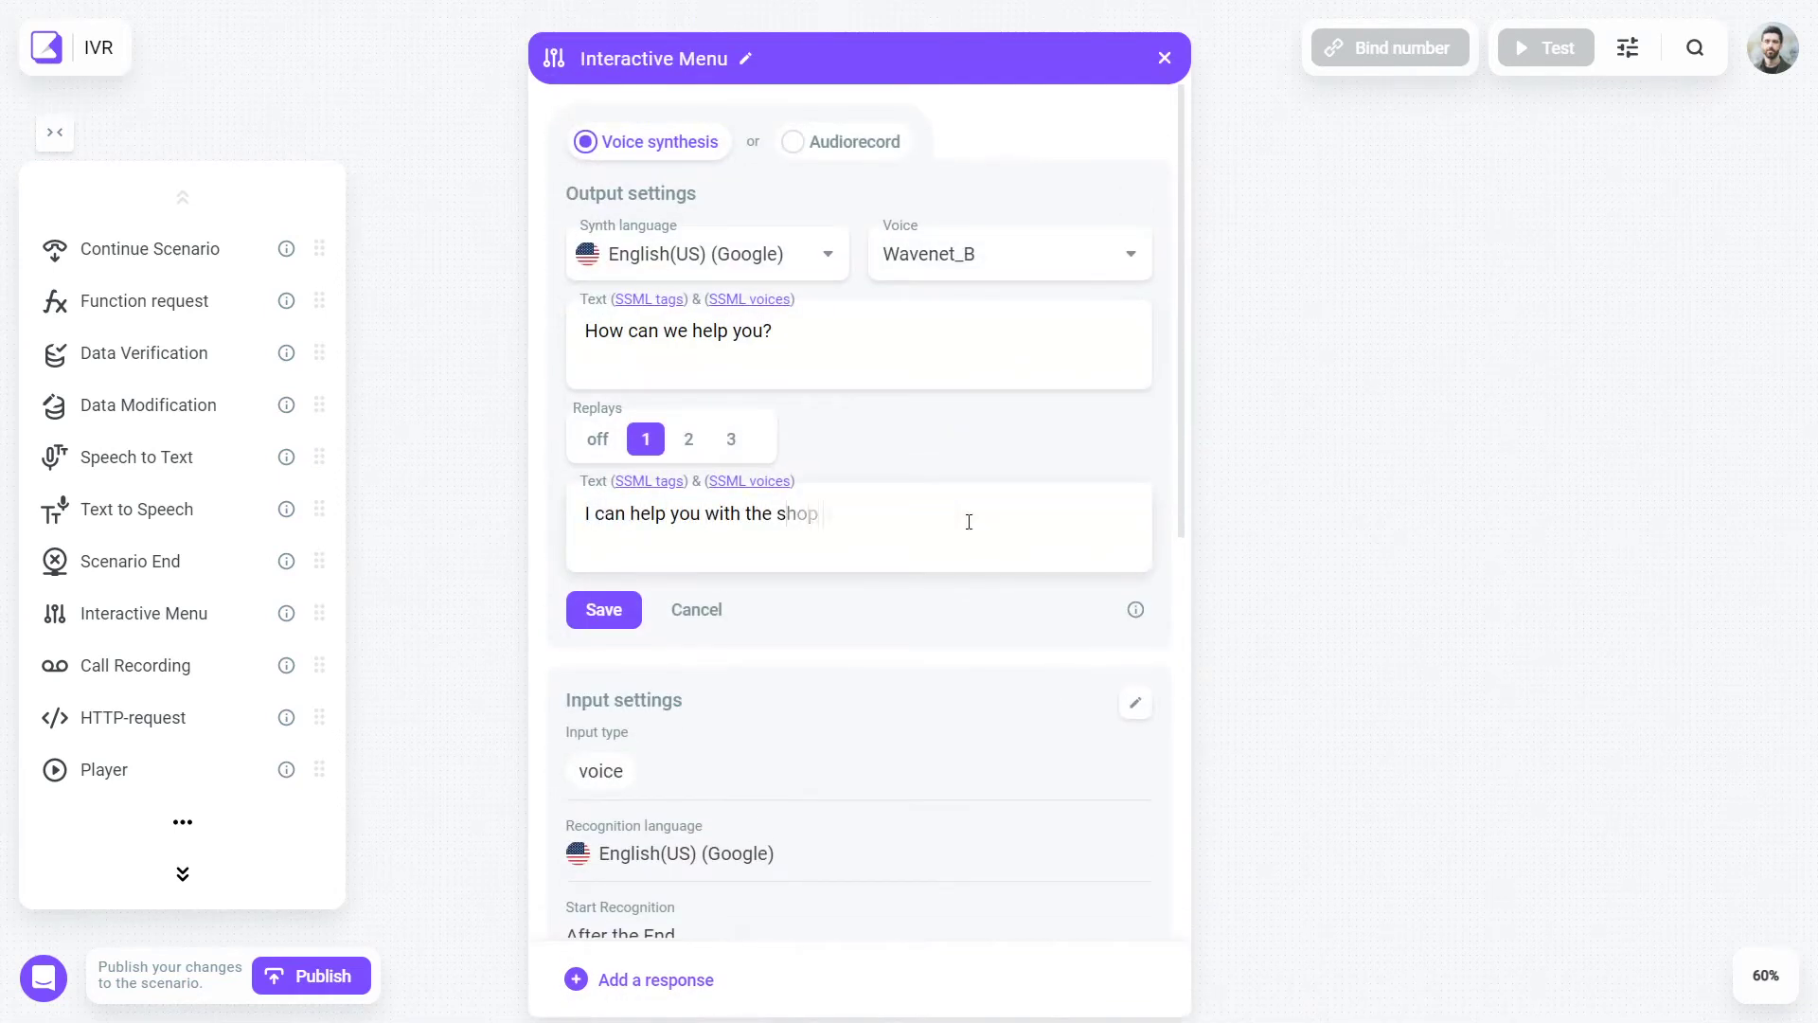
pyautogui.write(' address, check your order status or help you place a new one, or ')
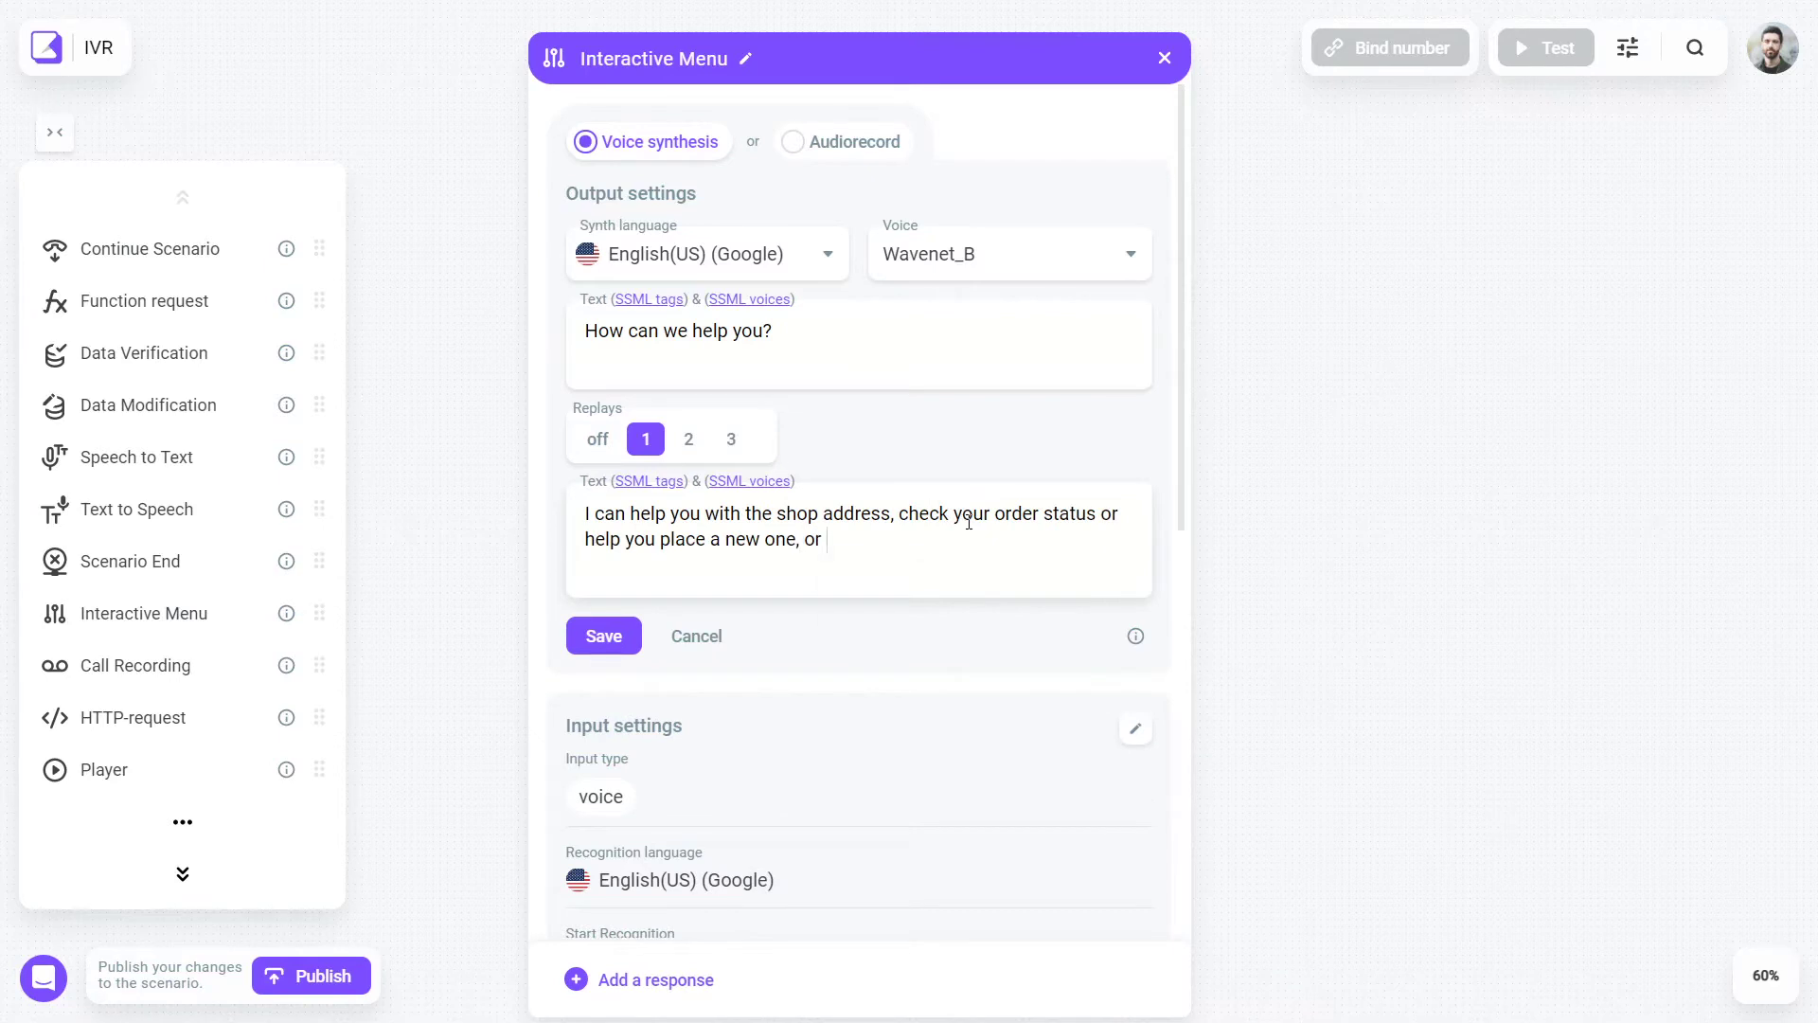
pyautogui.write('connect you to our manager. How can I help you?')
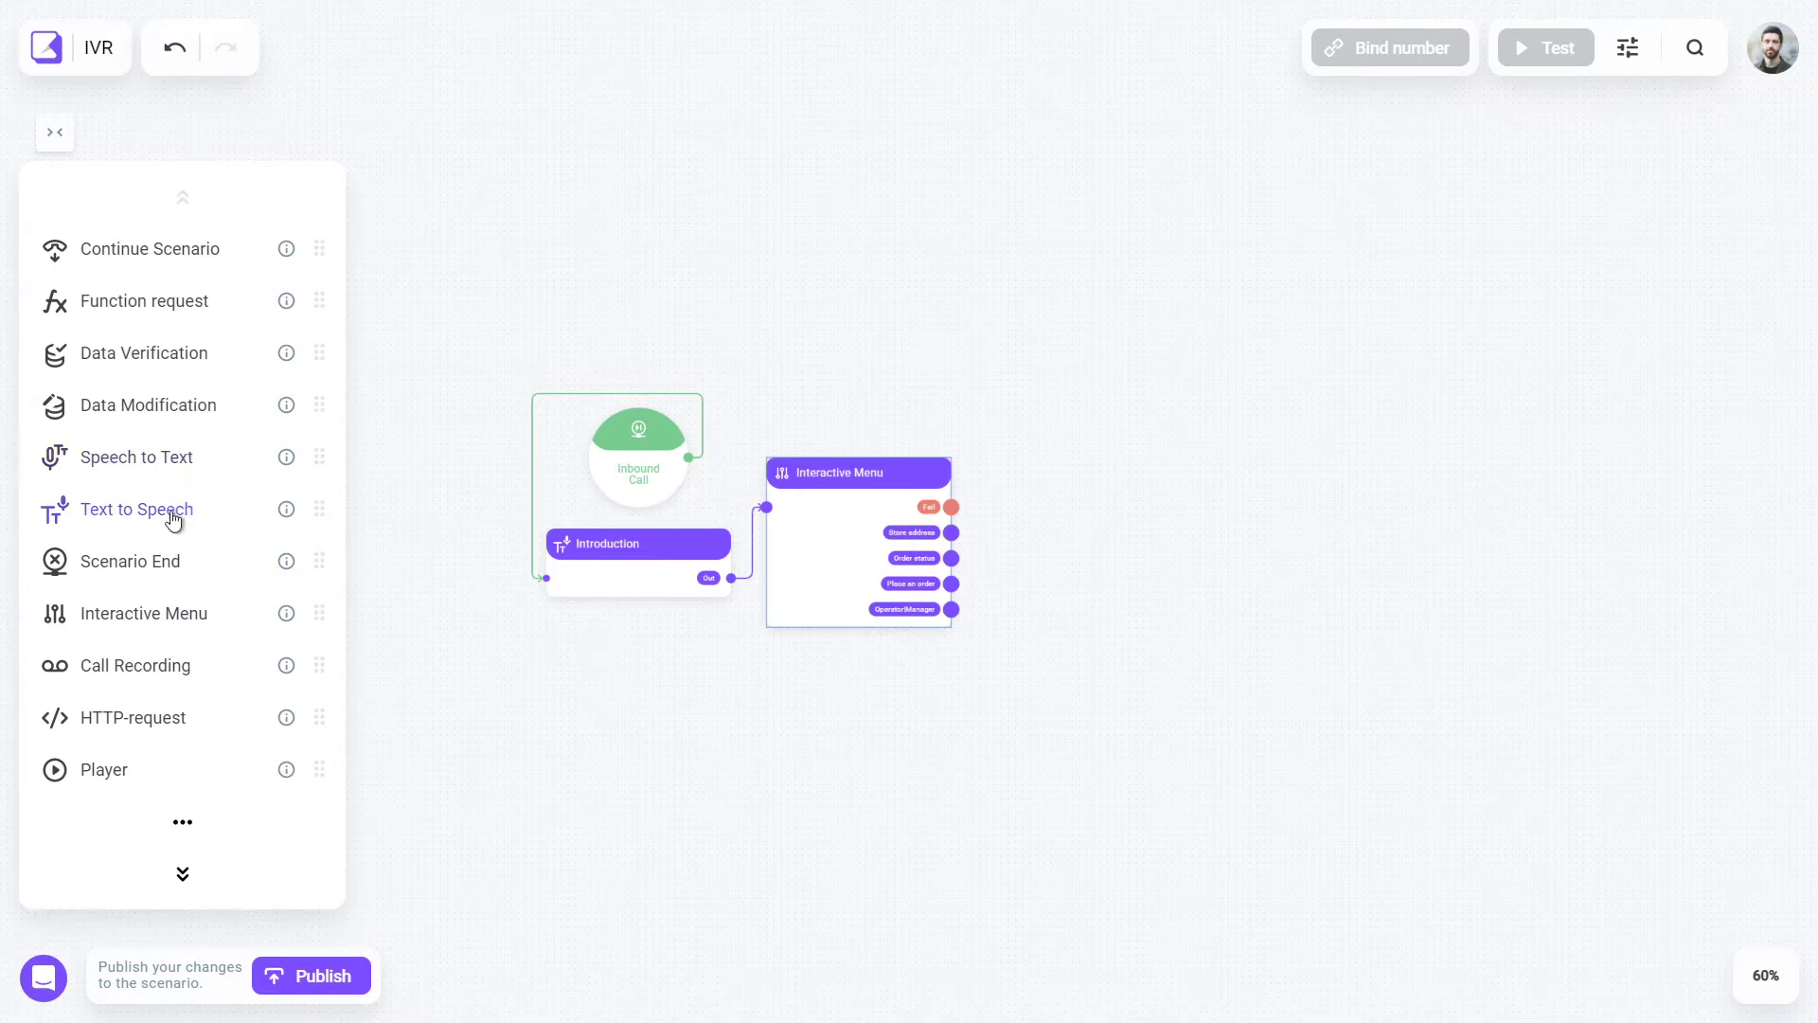
pyautogui.moveTo(172, 519); pyautogui.dragTo(1059, 545)
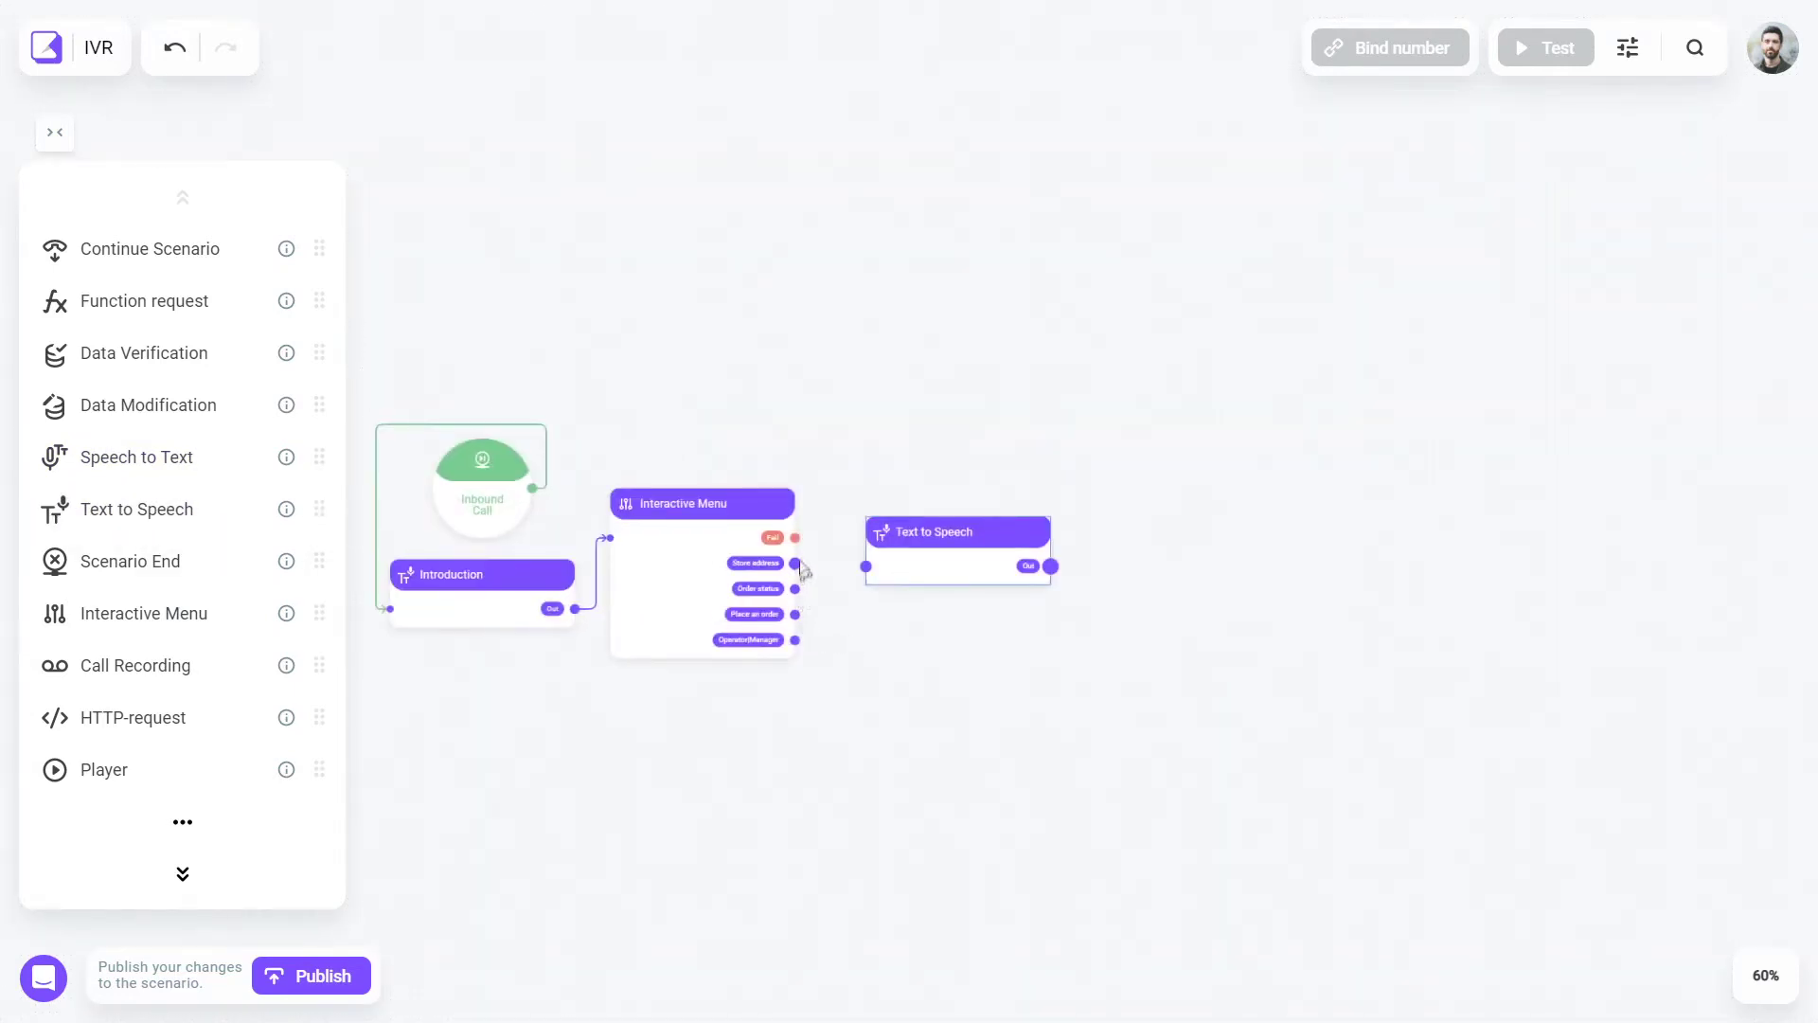
pyautogui.moveTo(796, 537); pyautogui.dragTo(865, 566)
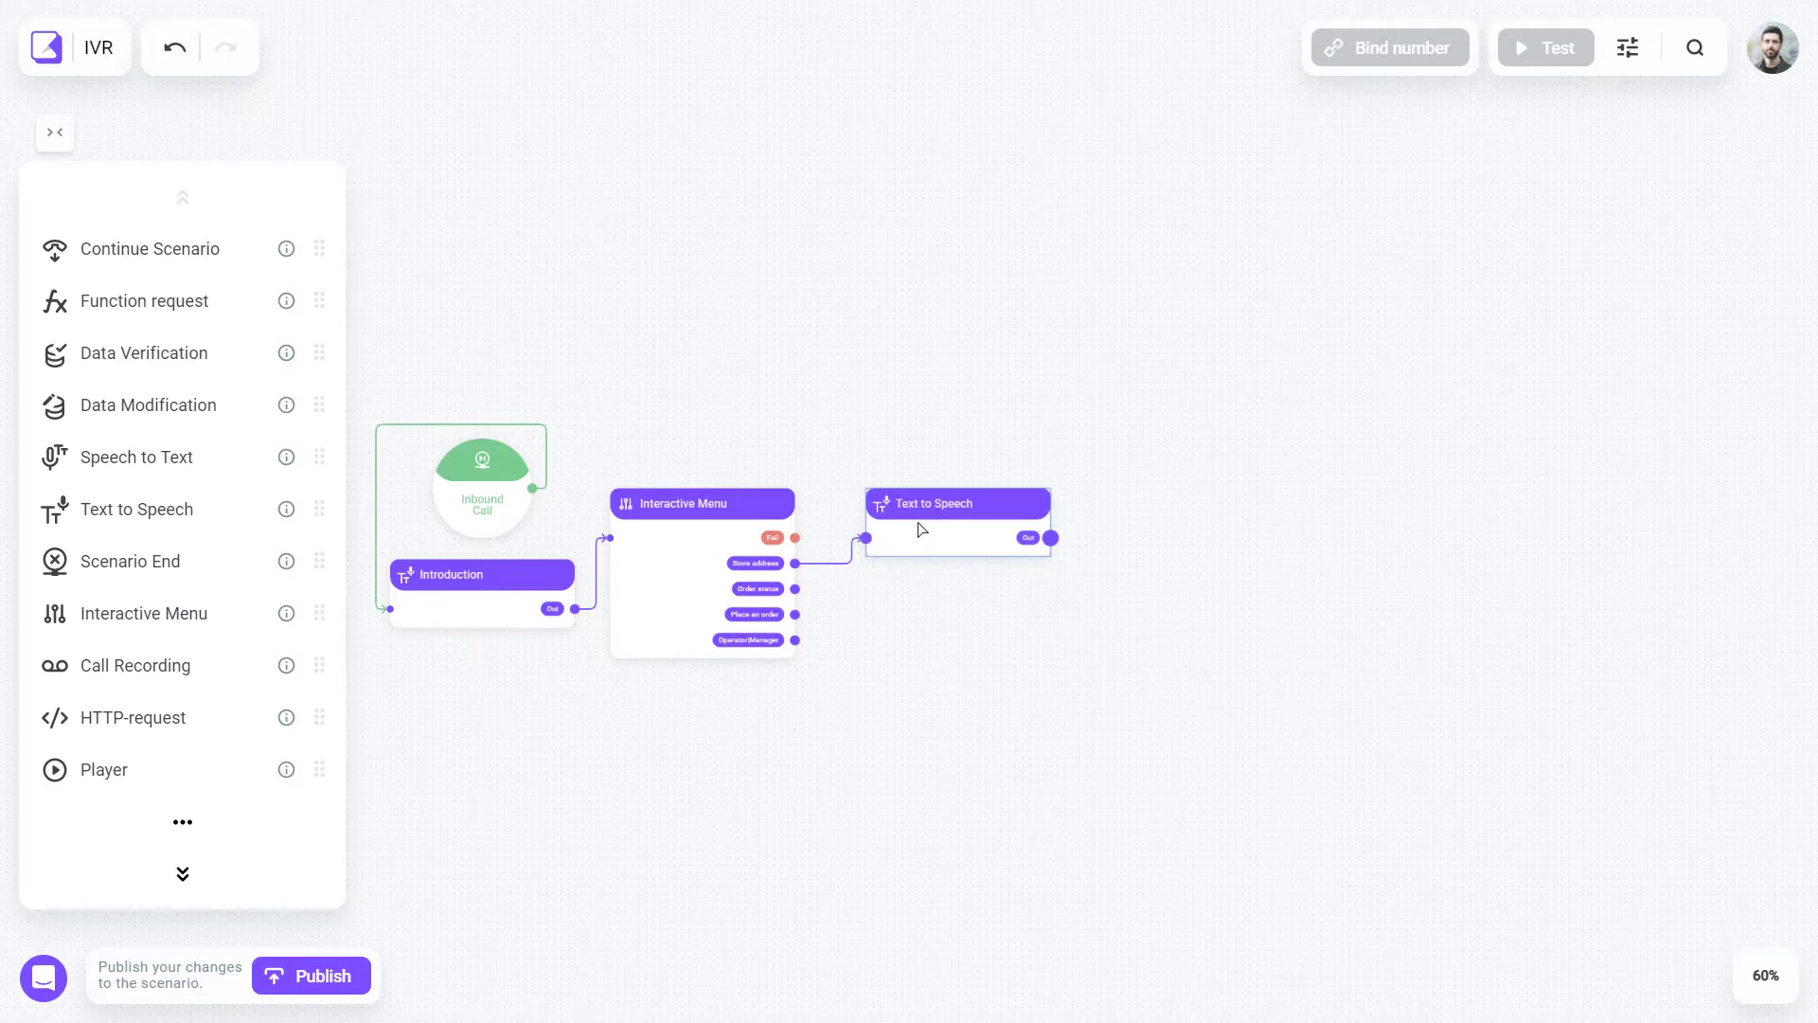
pyautogui.doubleClick(918, 530)
pyautogui.write('Store address')
pyautogui.tripleClick(937, 549)
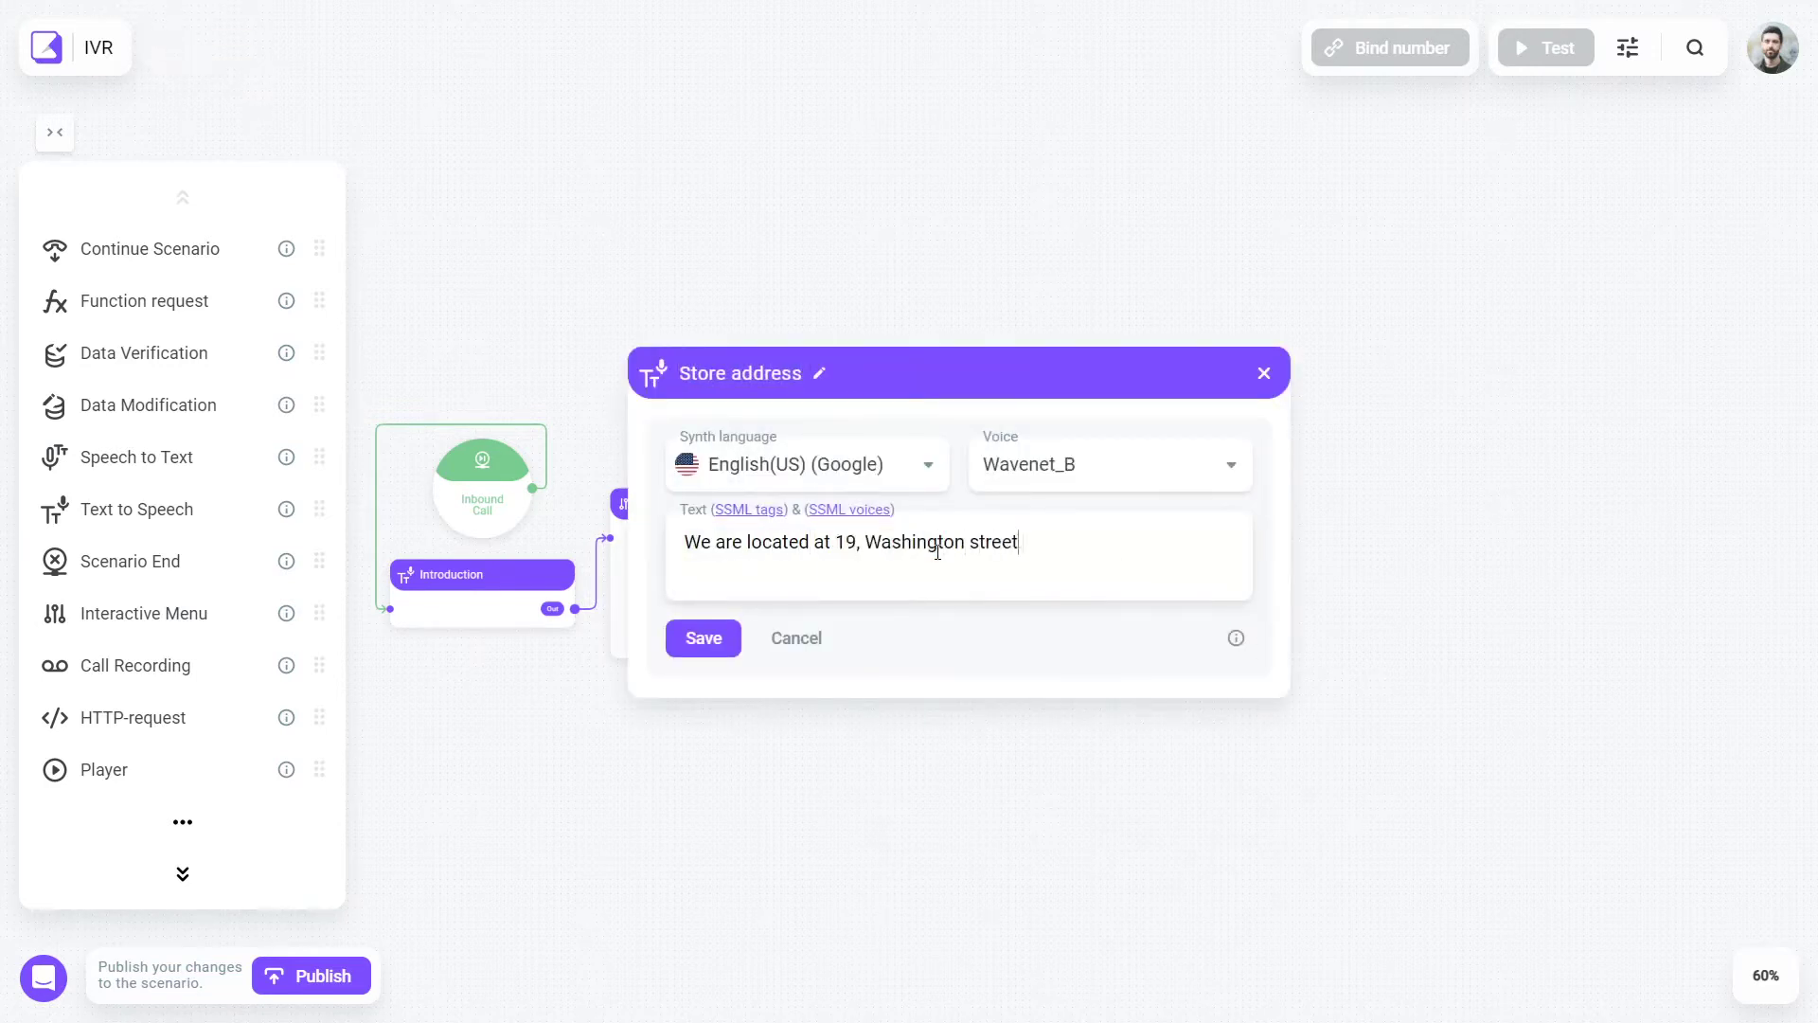
pyautogui.write('. Use the front entrance and turn left after glass door - you will see a ')
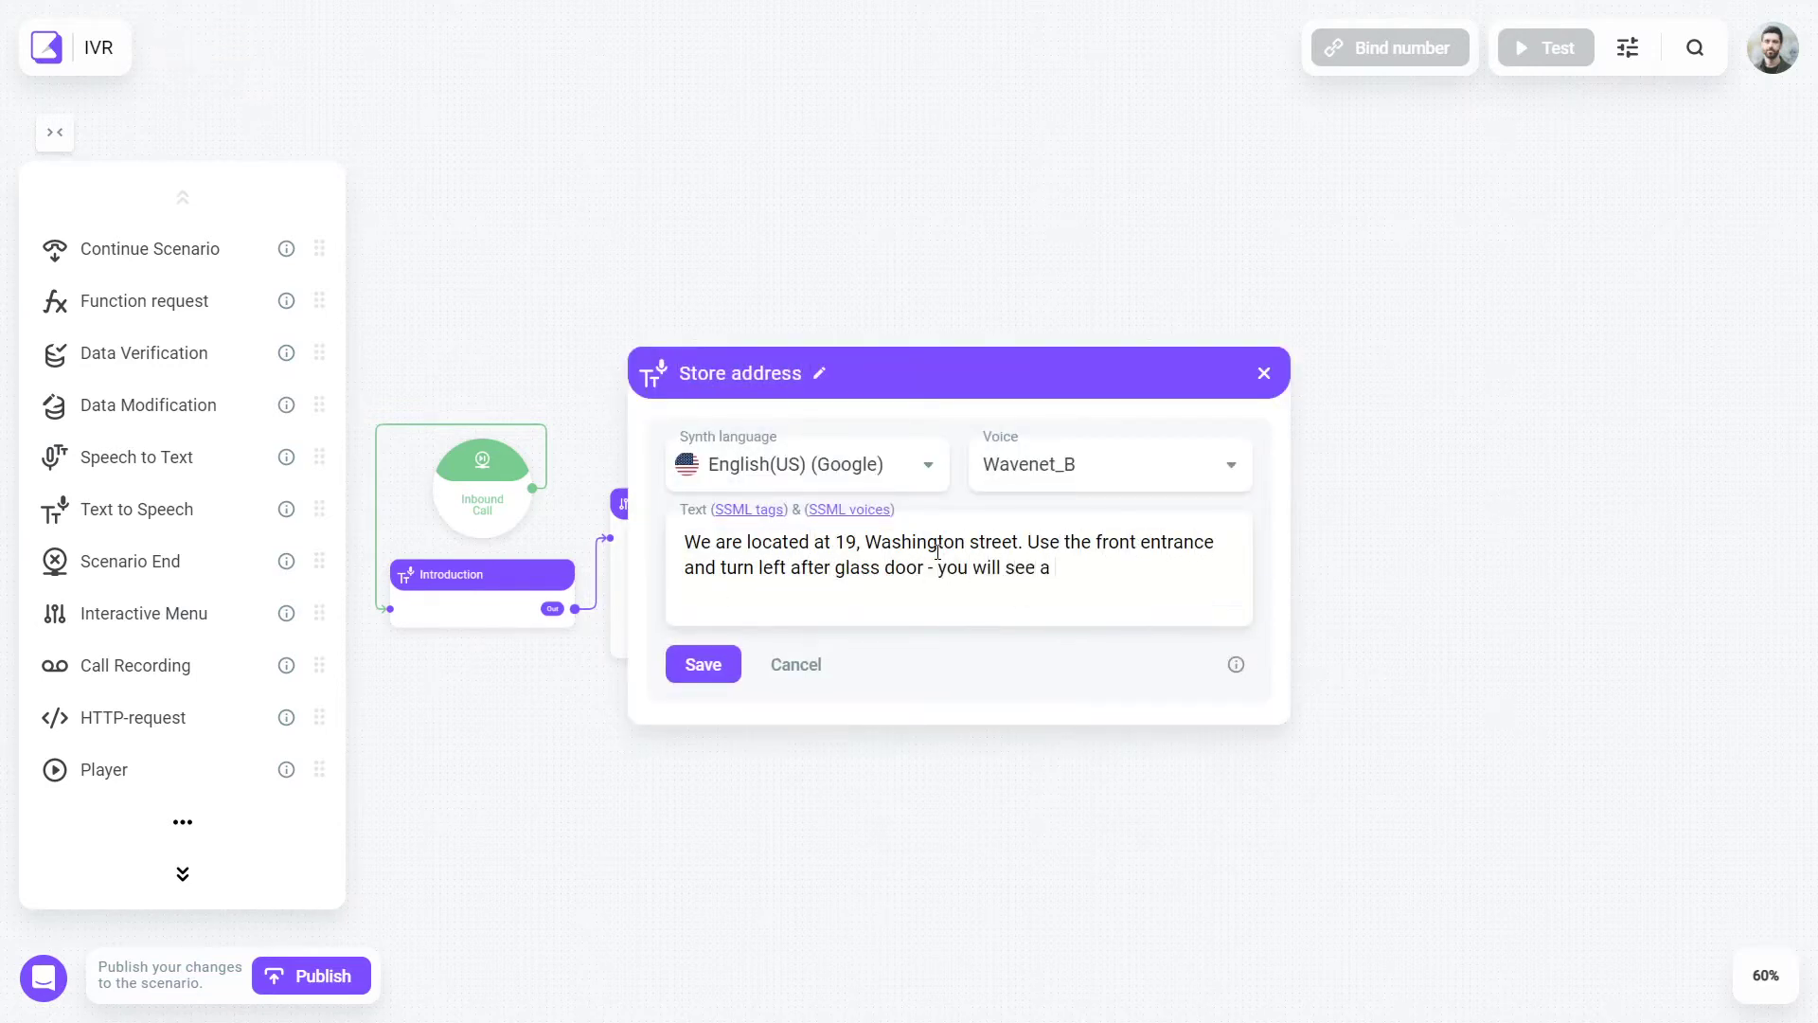
pyautogui.write('banner with big white letters there. Follow it, the first wooden door on the right is the one you need.')
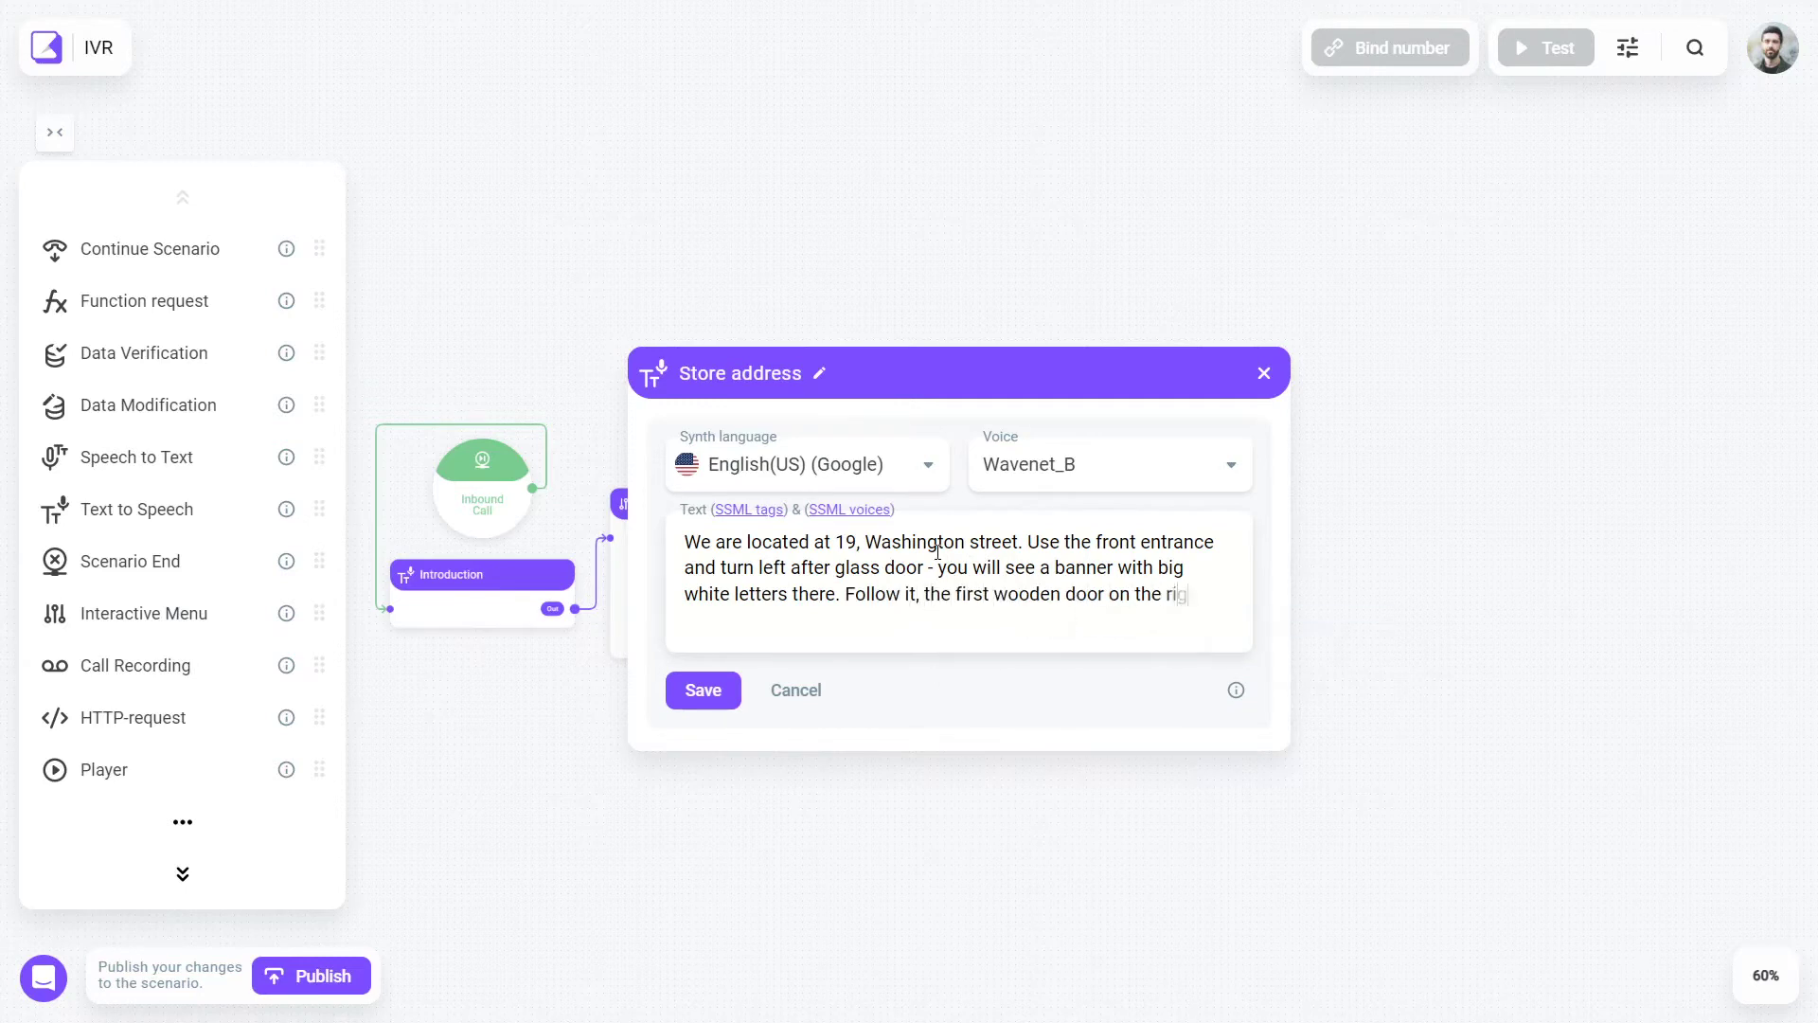
pyautogui.click(704, 724)
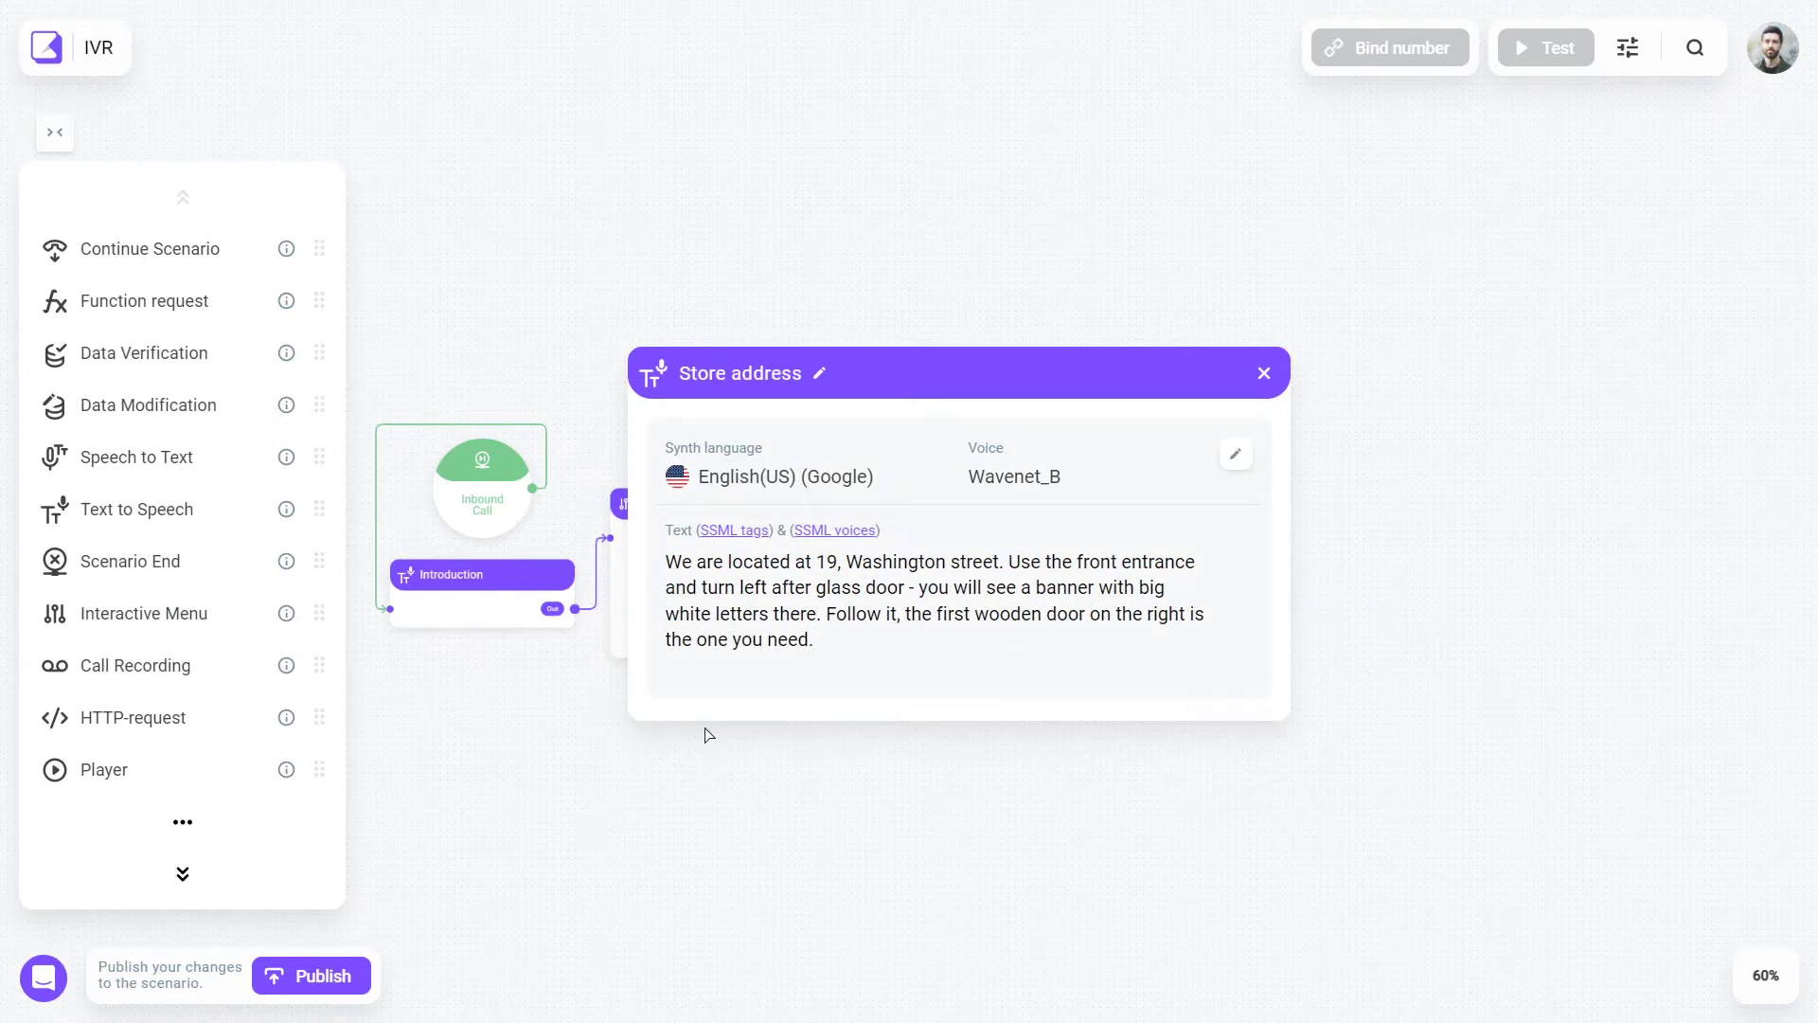
pyautogui.click(704, 727)
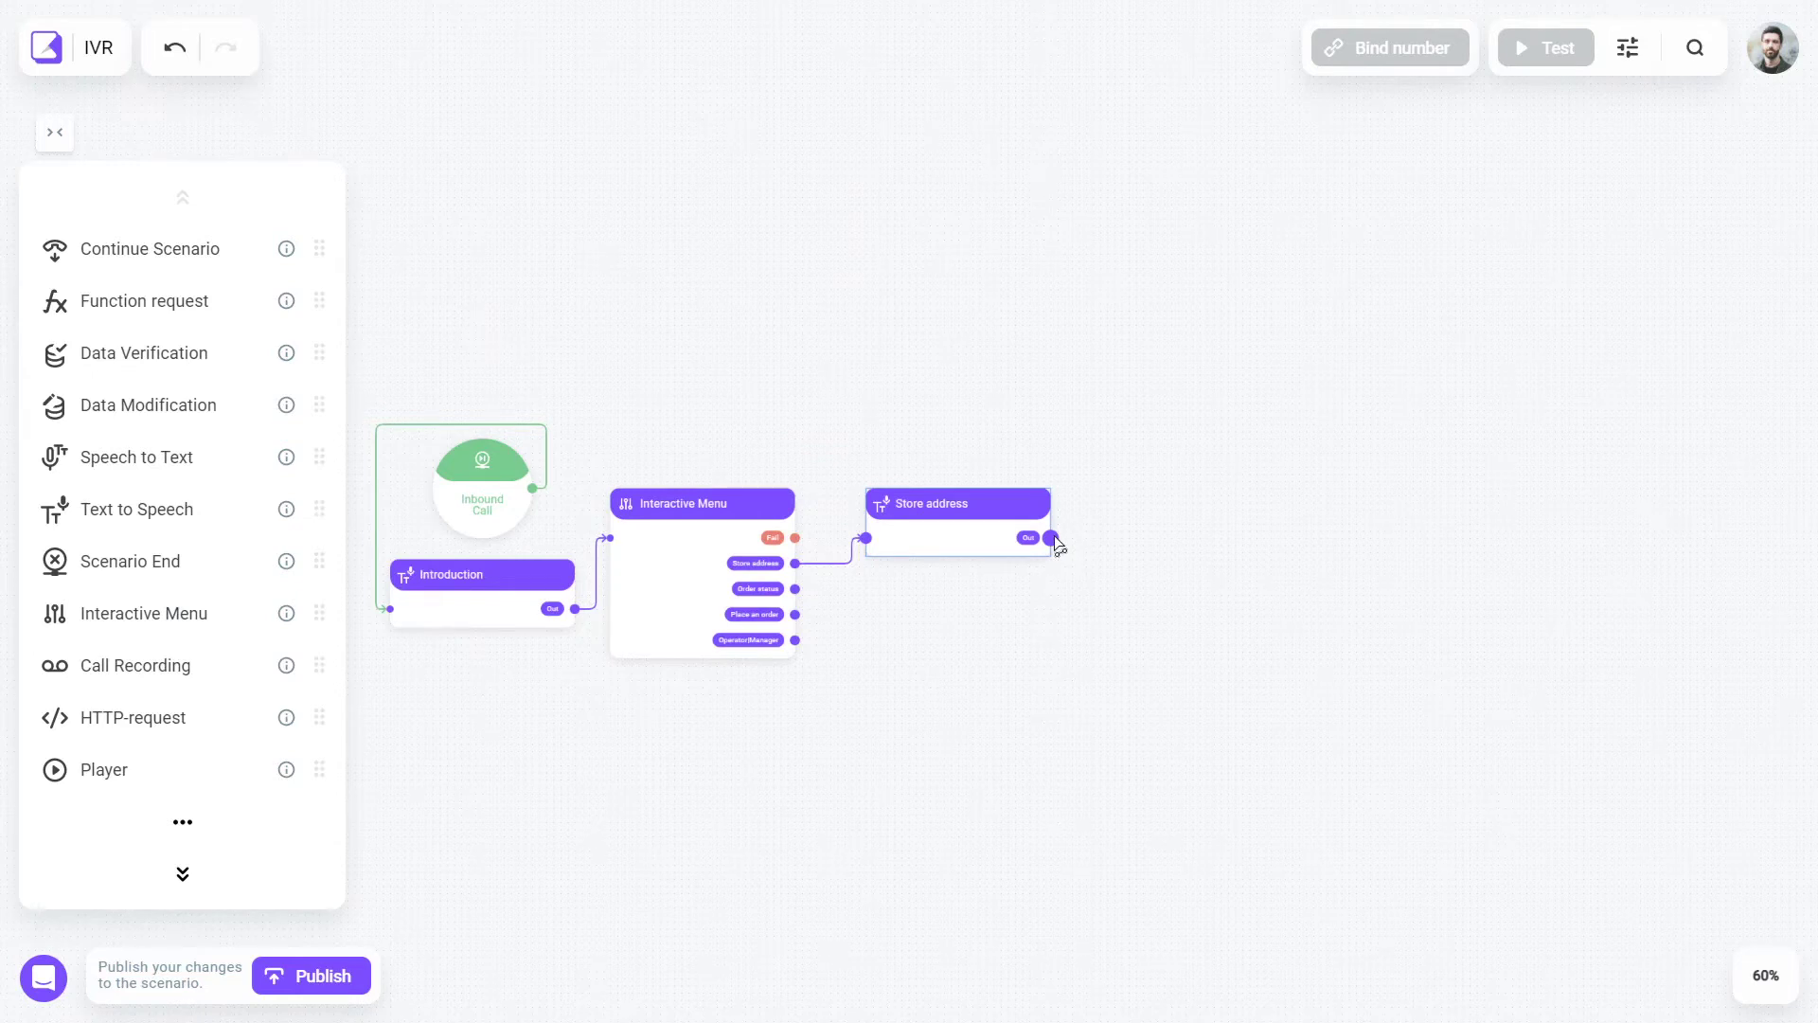
# - Loop Store address back to the menu and save an order-status request mapping order_status
pyautogui.moveTo(1050, 538); pyautogui.dragTo(620, 549)
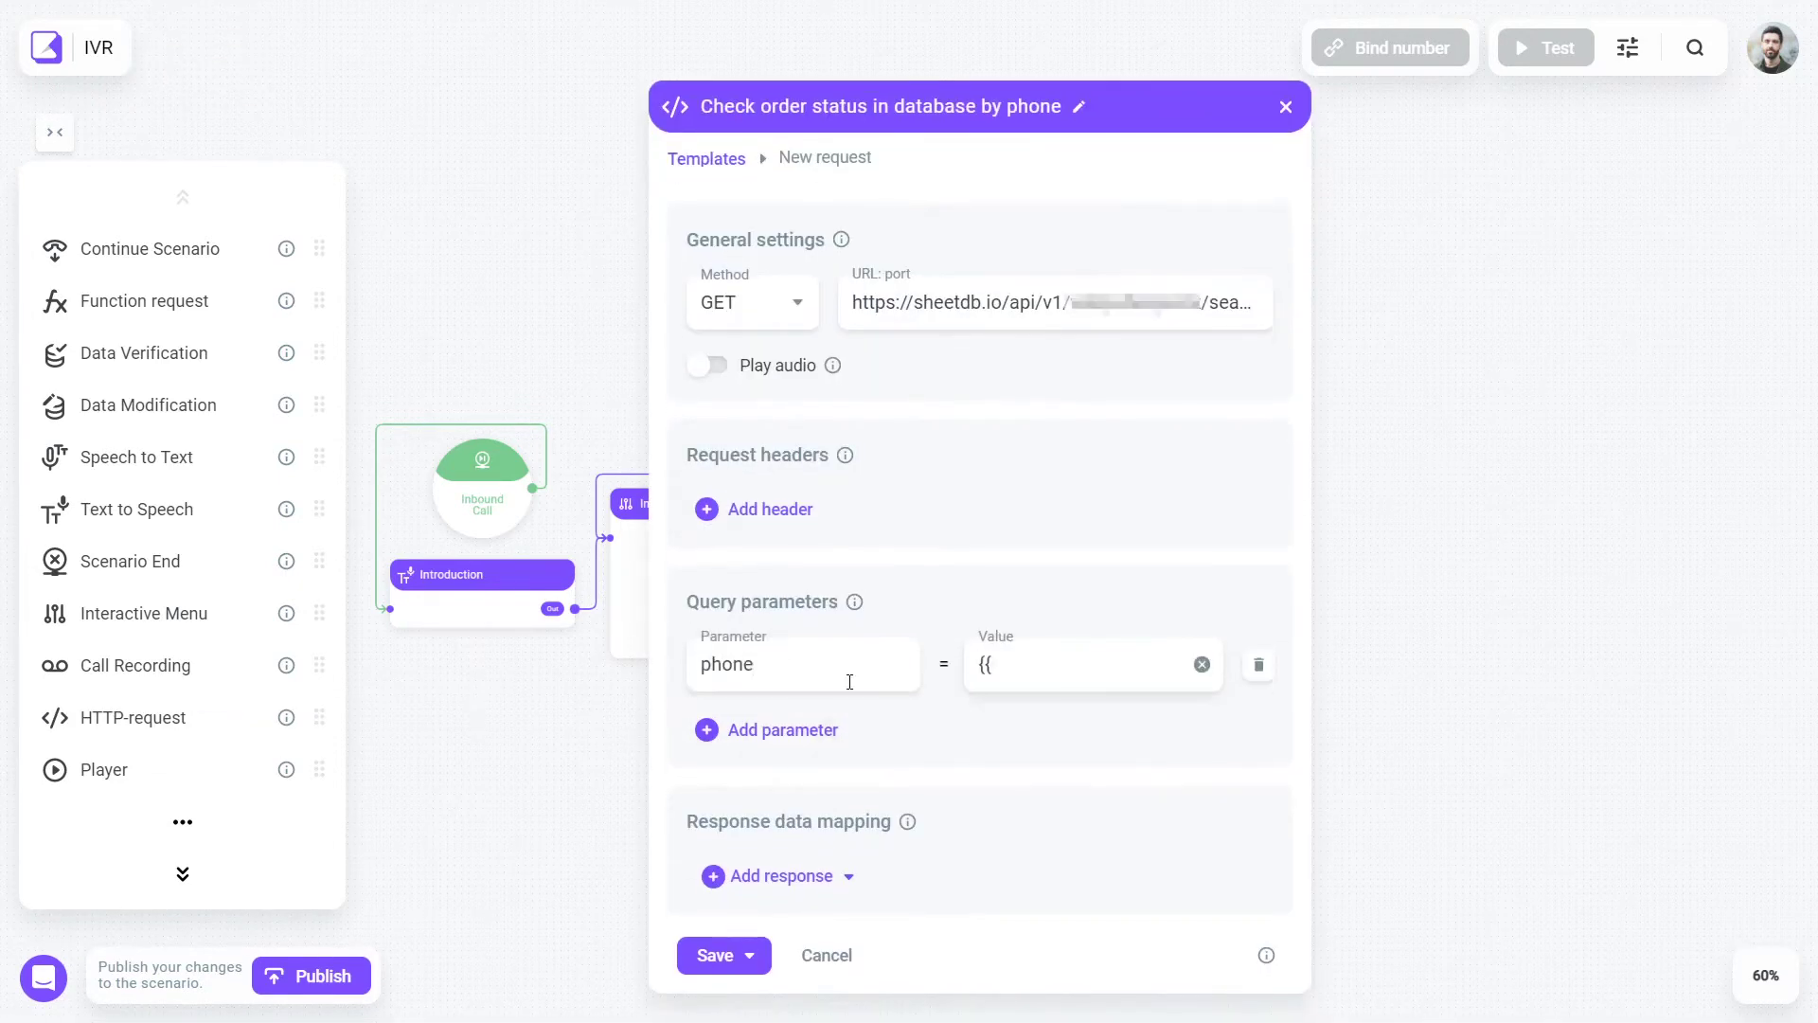
pyautogui.click(750, 961)
pyautogui.click(777, 876)
pyautogui.click(864, 748)
pyautogui.press('BackSpace')
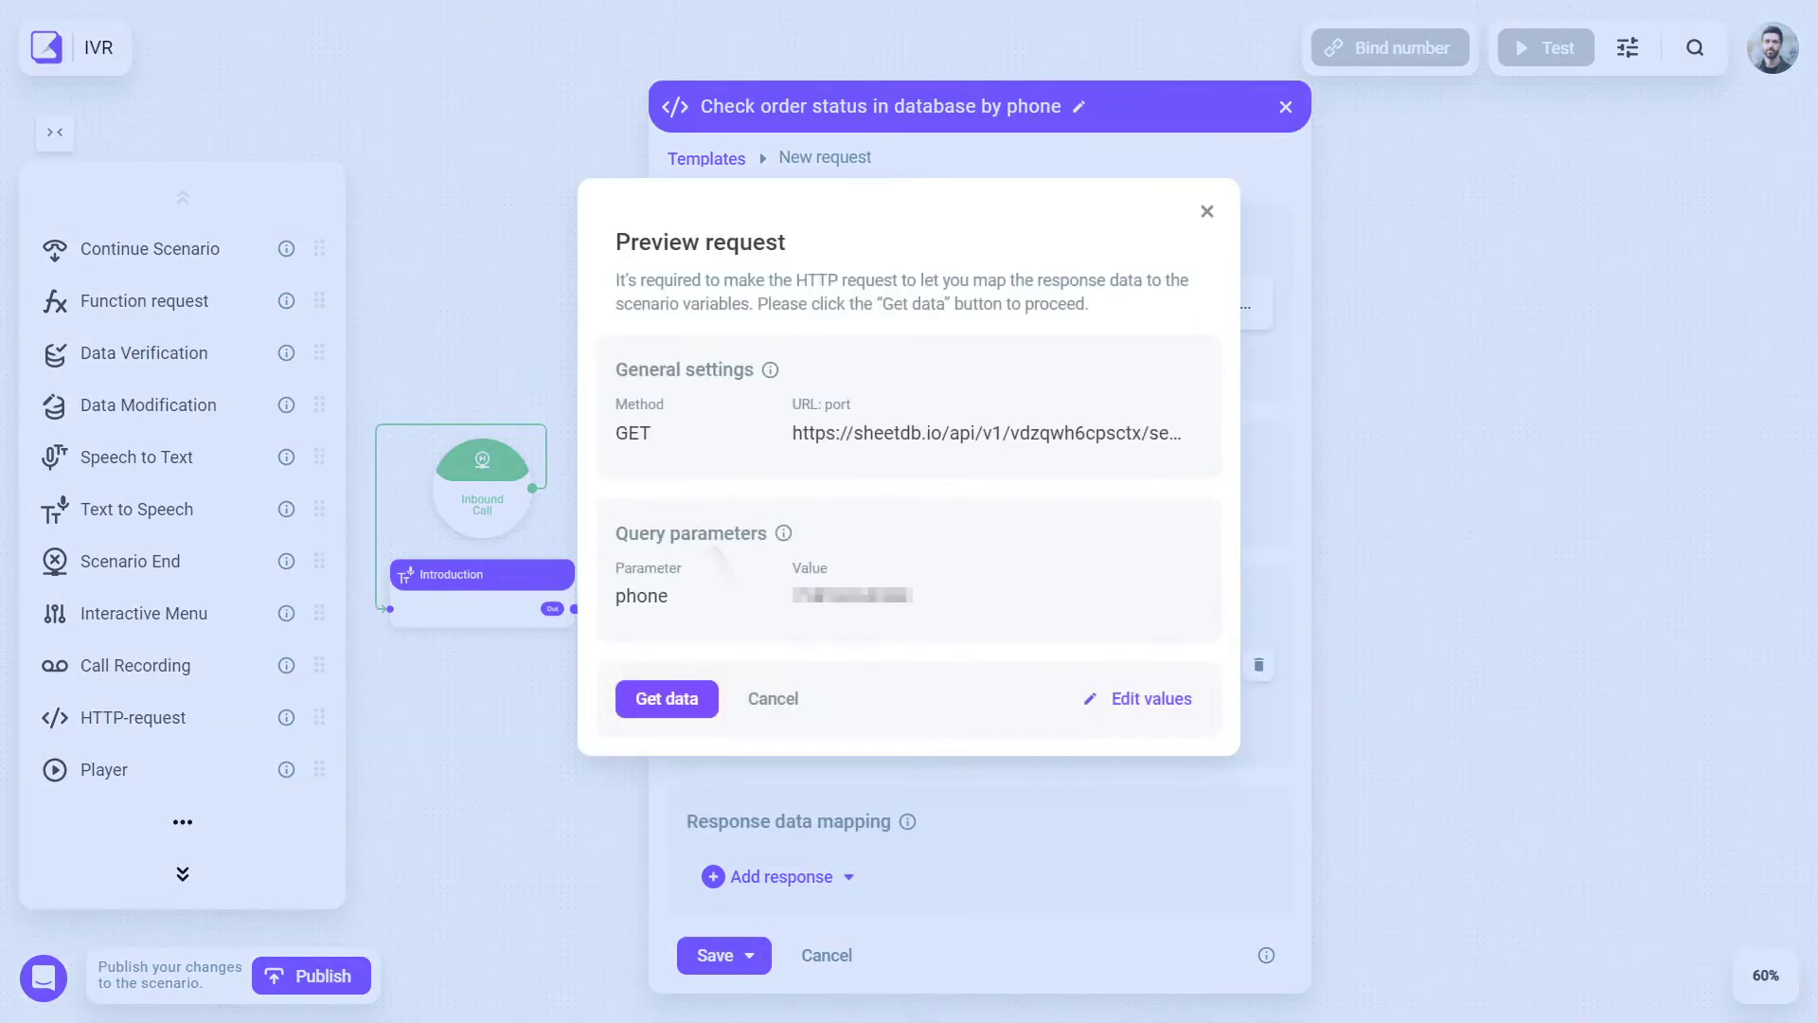
pyautogui.click(667, 698)
pyautogui.click(736, 622)
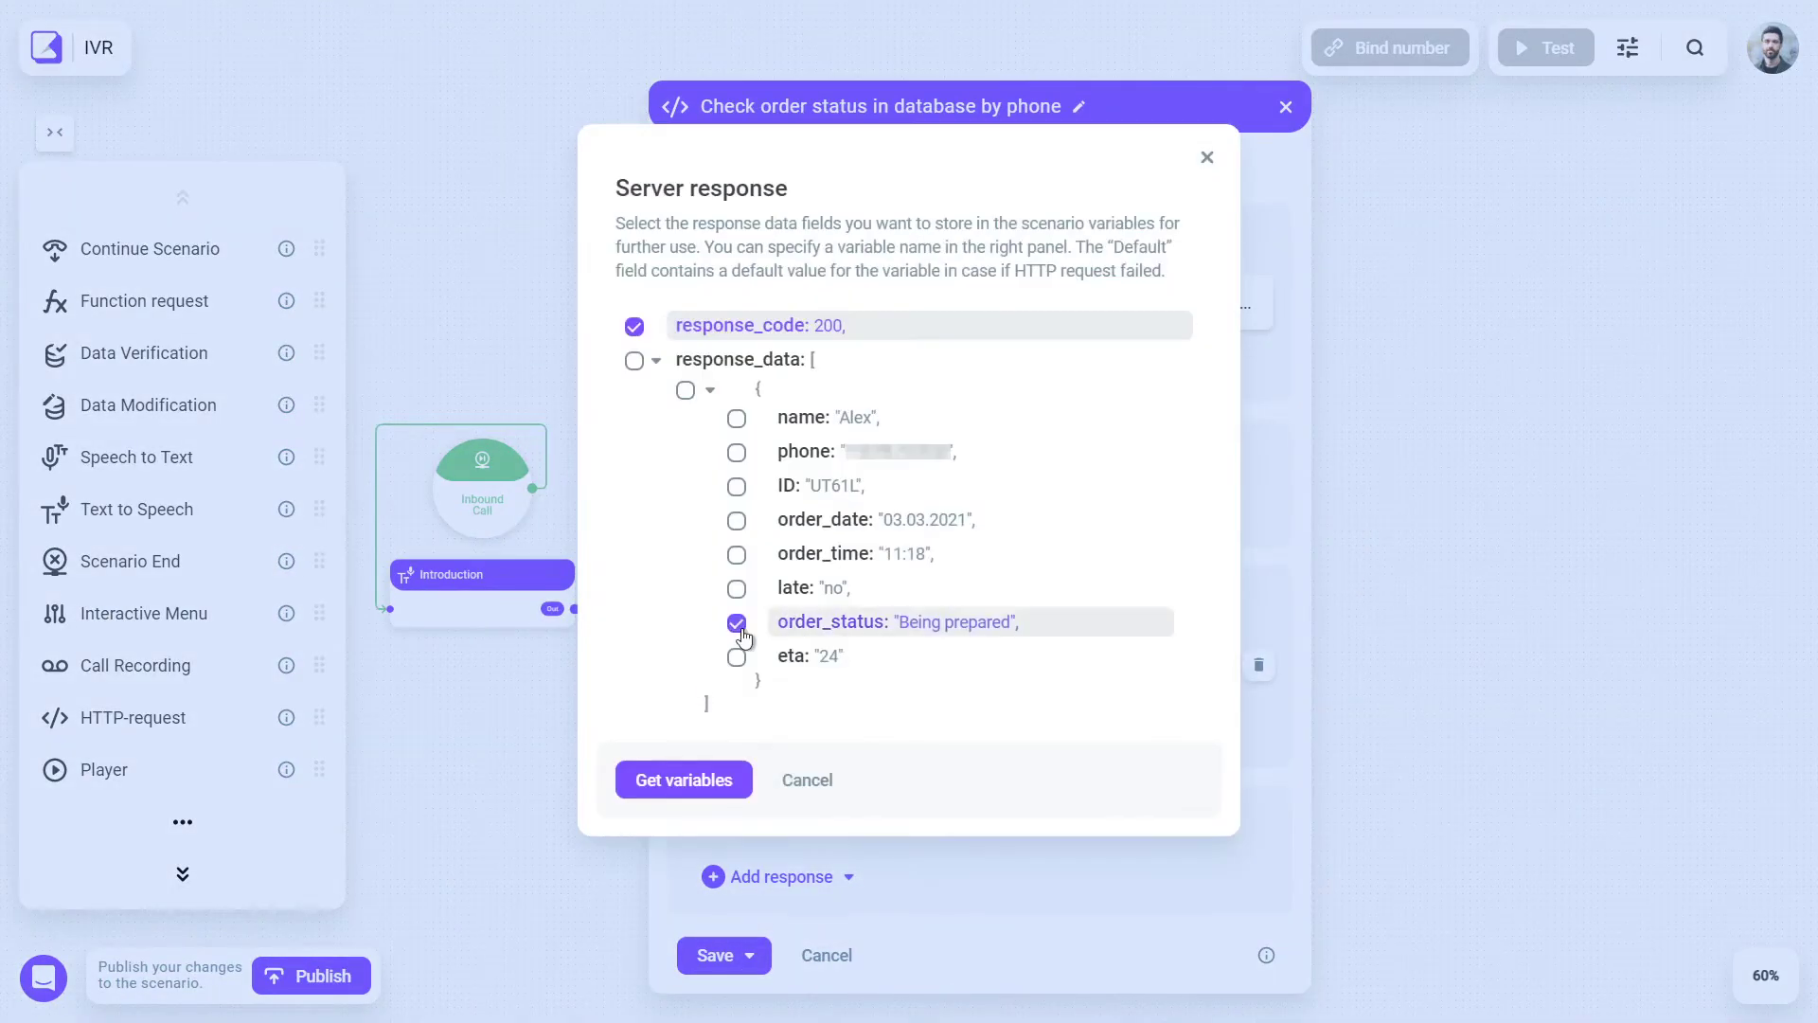
pyautogui.click(723, 777)
pyautogui.click(720, 966)
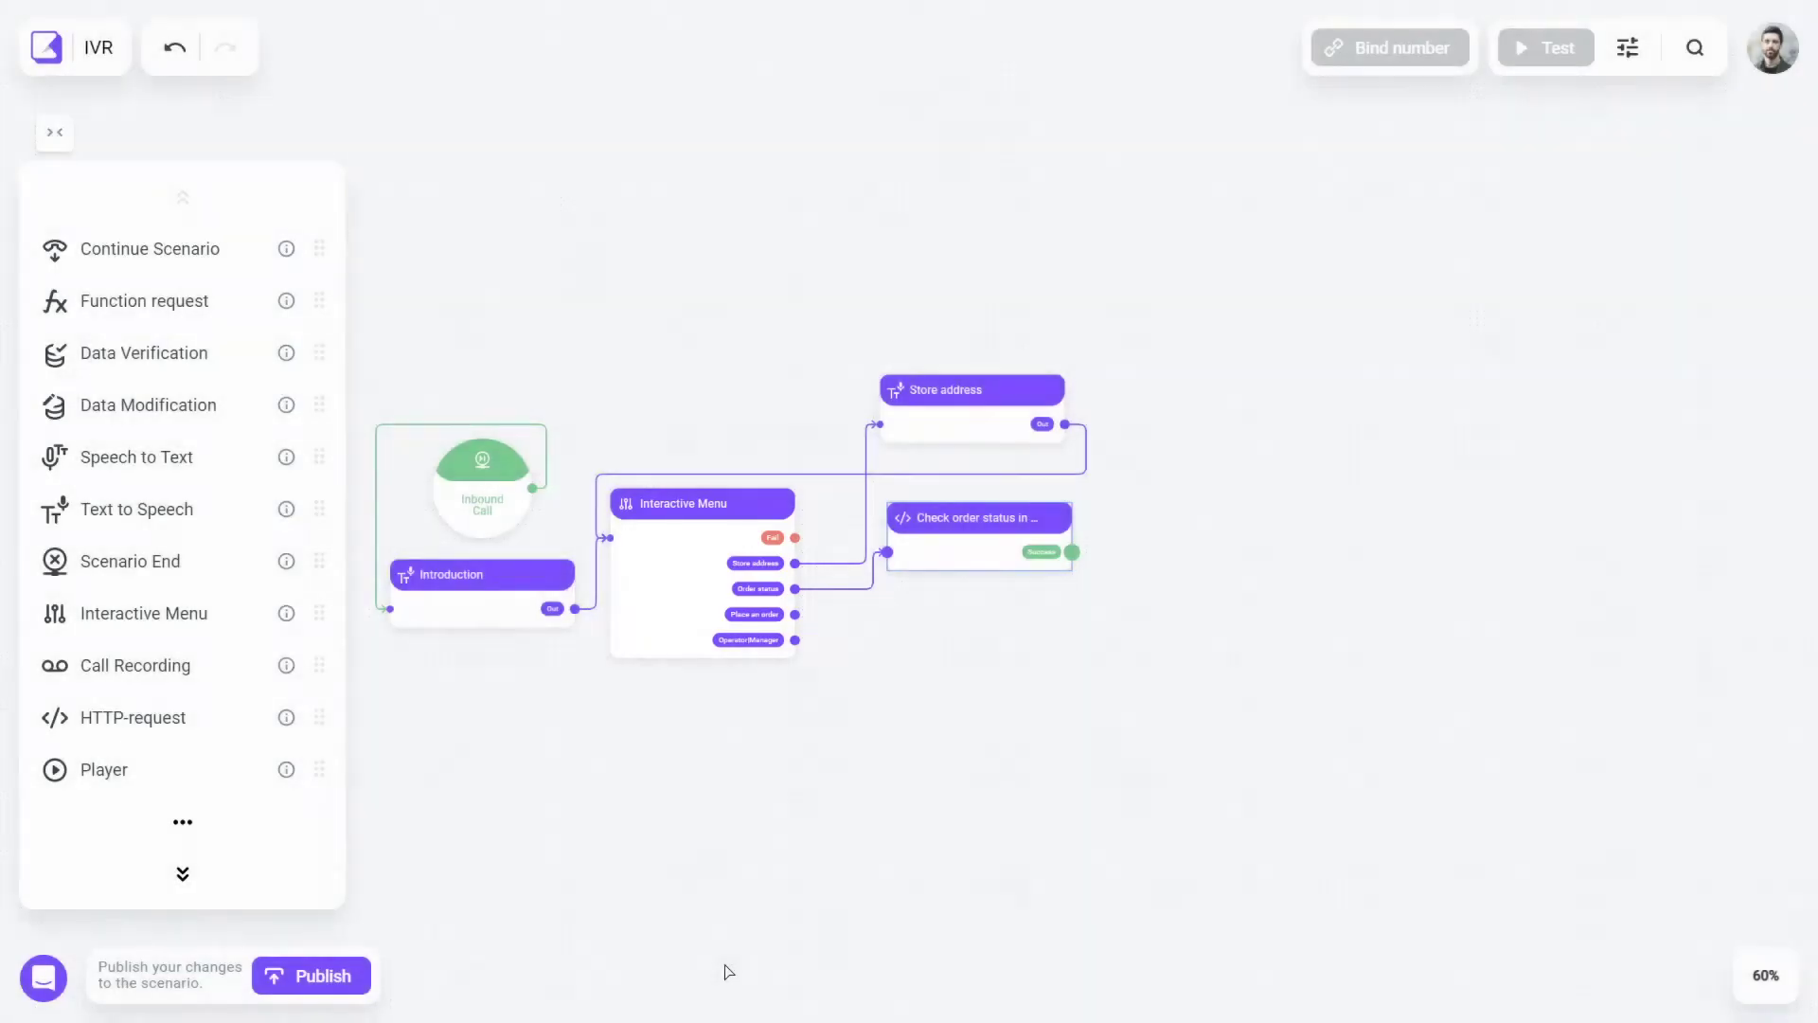
# - Add 'Pronounce order status' saying 'Your order status is {{order_status}}', looped back to the menu
pyautogui.moveTo(199, 516); pyautogui.dragTo(1192, 556)
pyautogui.write('Pronounce order status')
pyautogui.tripleClick(1222, 550)
pyautogui.write('Your order status is {')
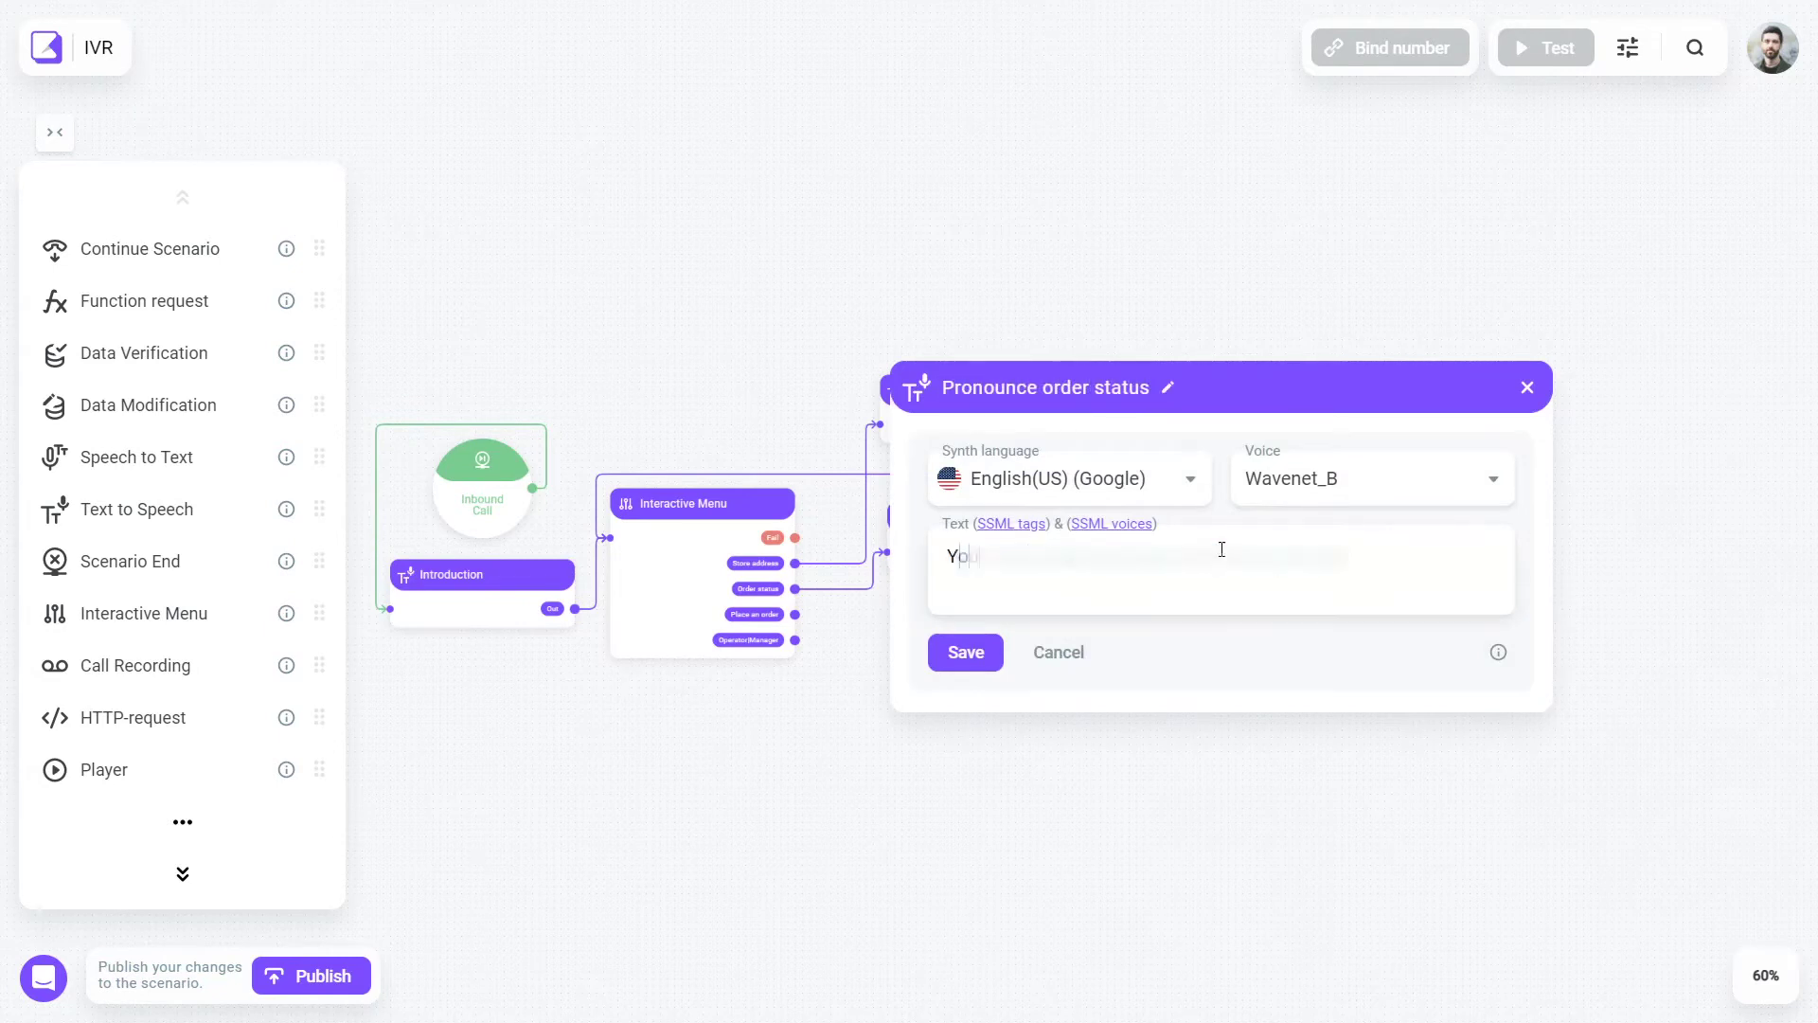
pyautogui.write('{order_status}}.')
pyautogui.click(965, 652)
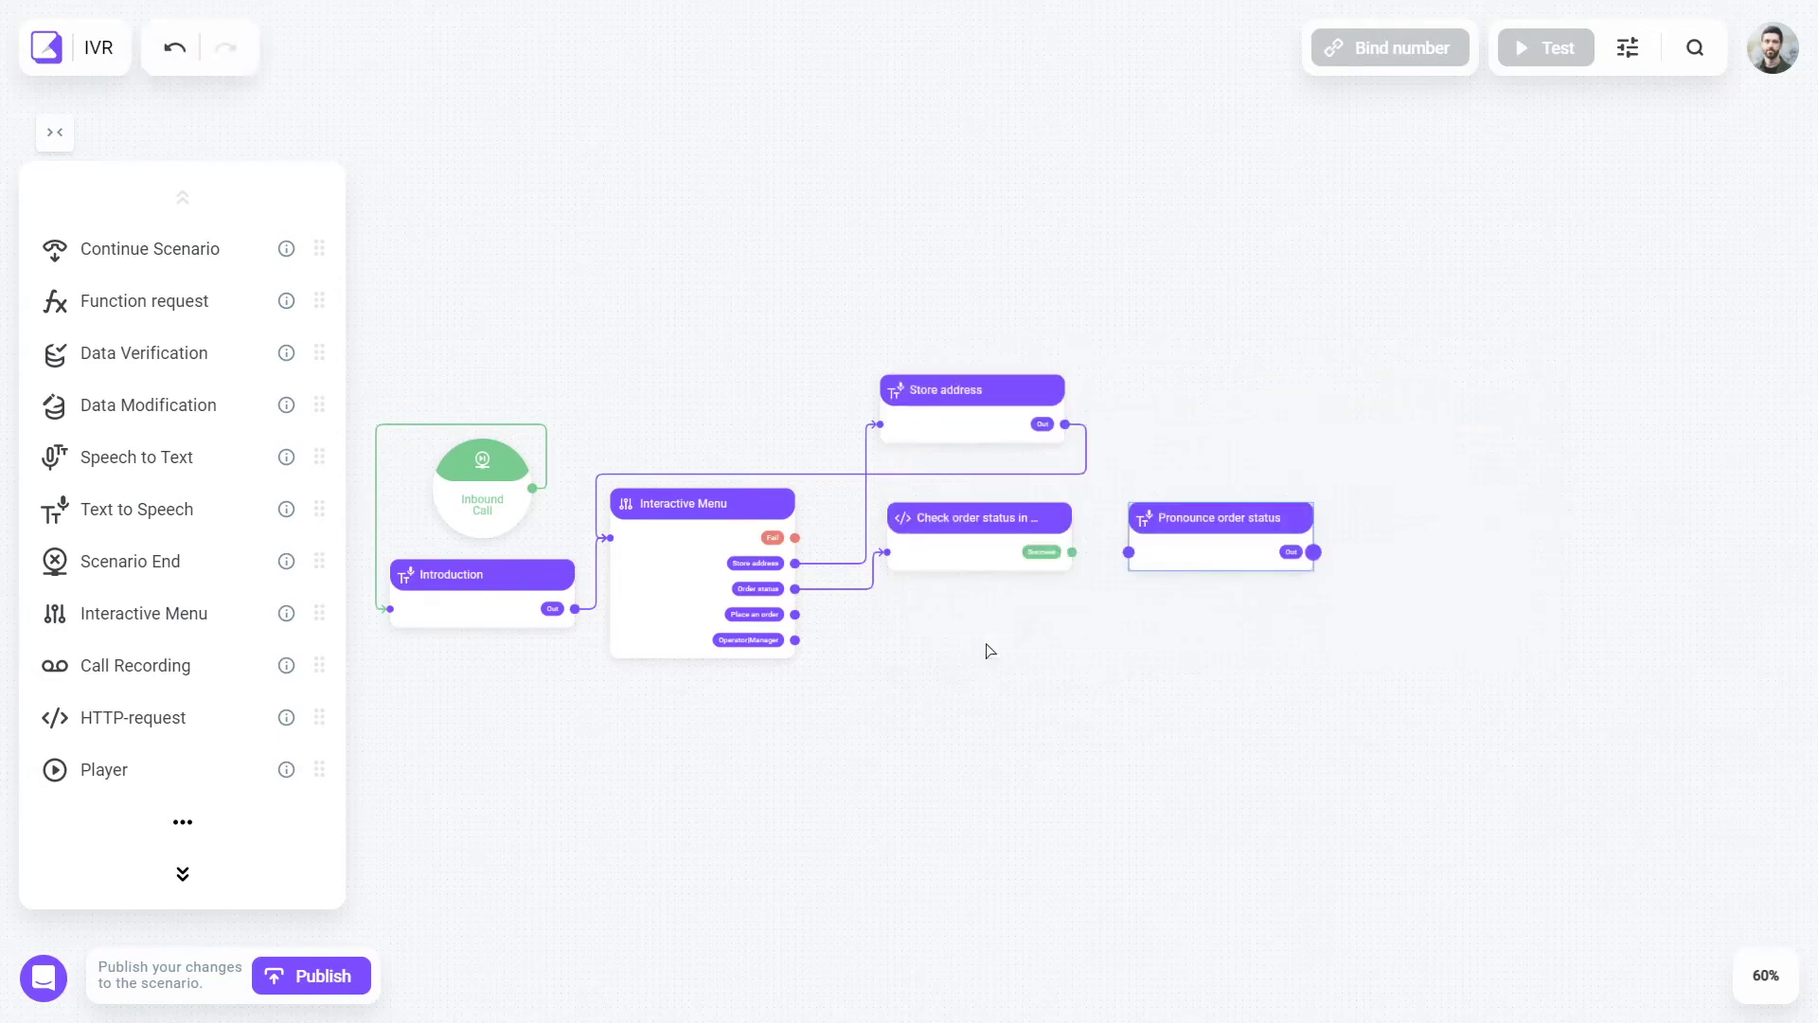
pyautogui.moveTo(900, 305); pyautogui.dragTo(625, 537)
# - Add an 'Asking for order details' step saying 'Okay, what do you want to order?', then a Speech to Text step
pyautogui.moveTo(136, 509); pyautogui.dragTo(947, 644)
pyautogui.write('Okay, what do you want to order?')
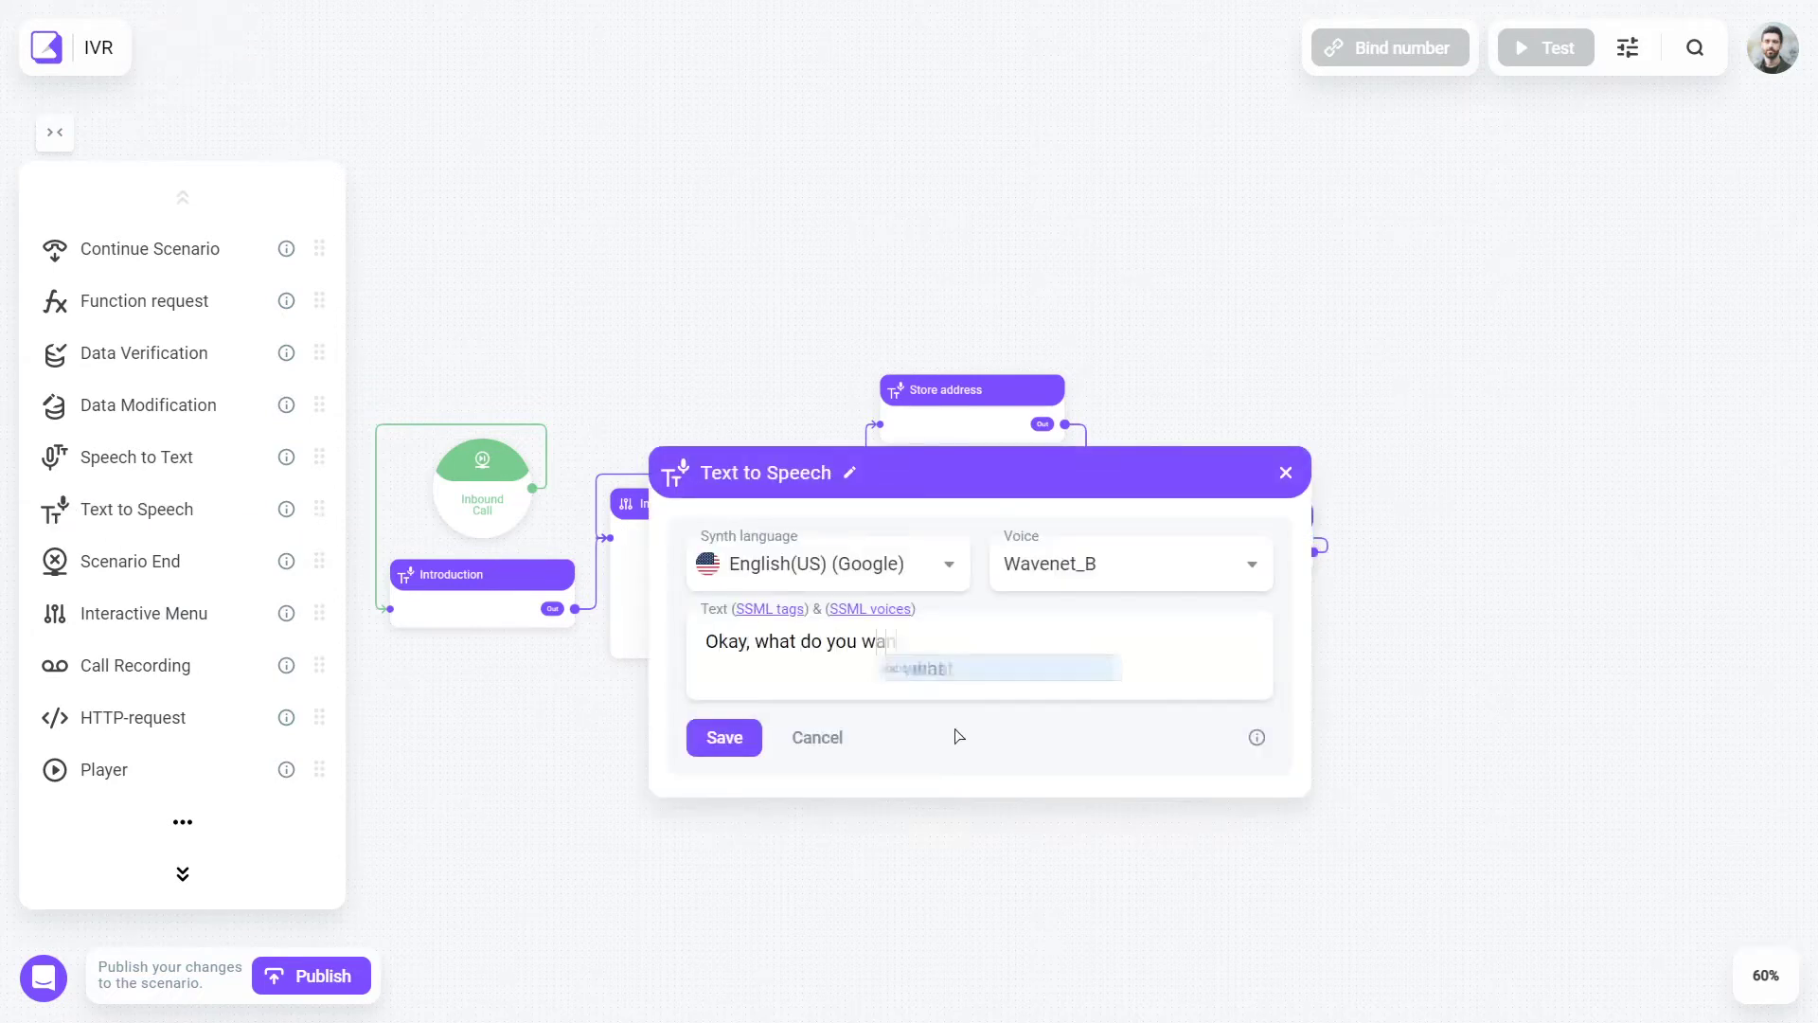
pyautogui.click(850, 472)
pyautogui.write('Asking for order details')
pyautogui.click(724, 737)
pyautogui.moveTo(137, 456); pyautogui.dragTo(1163, 651)
# - Store the recognised order speech in the order_details variable
pyautogui.click(1150, 573)
pyautogui.write('order_details')
pyautogui.click(1156, 628)
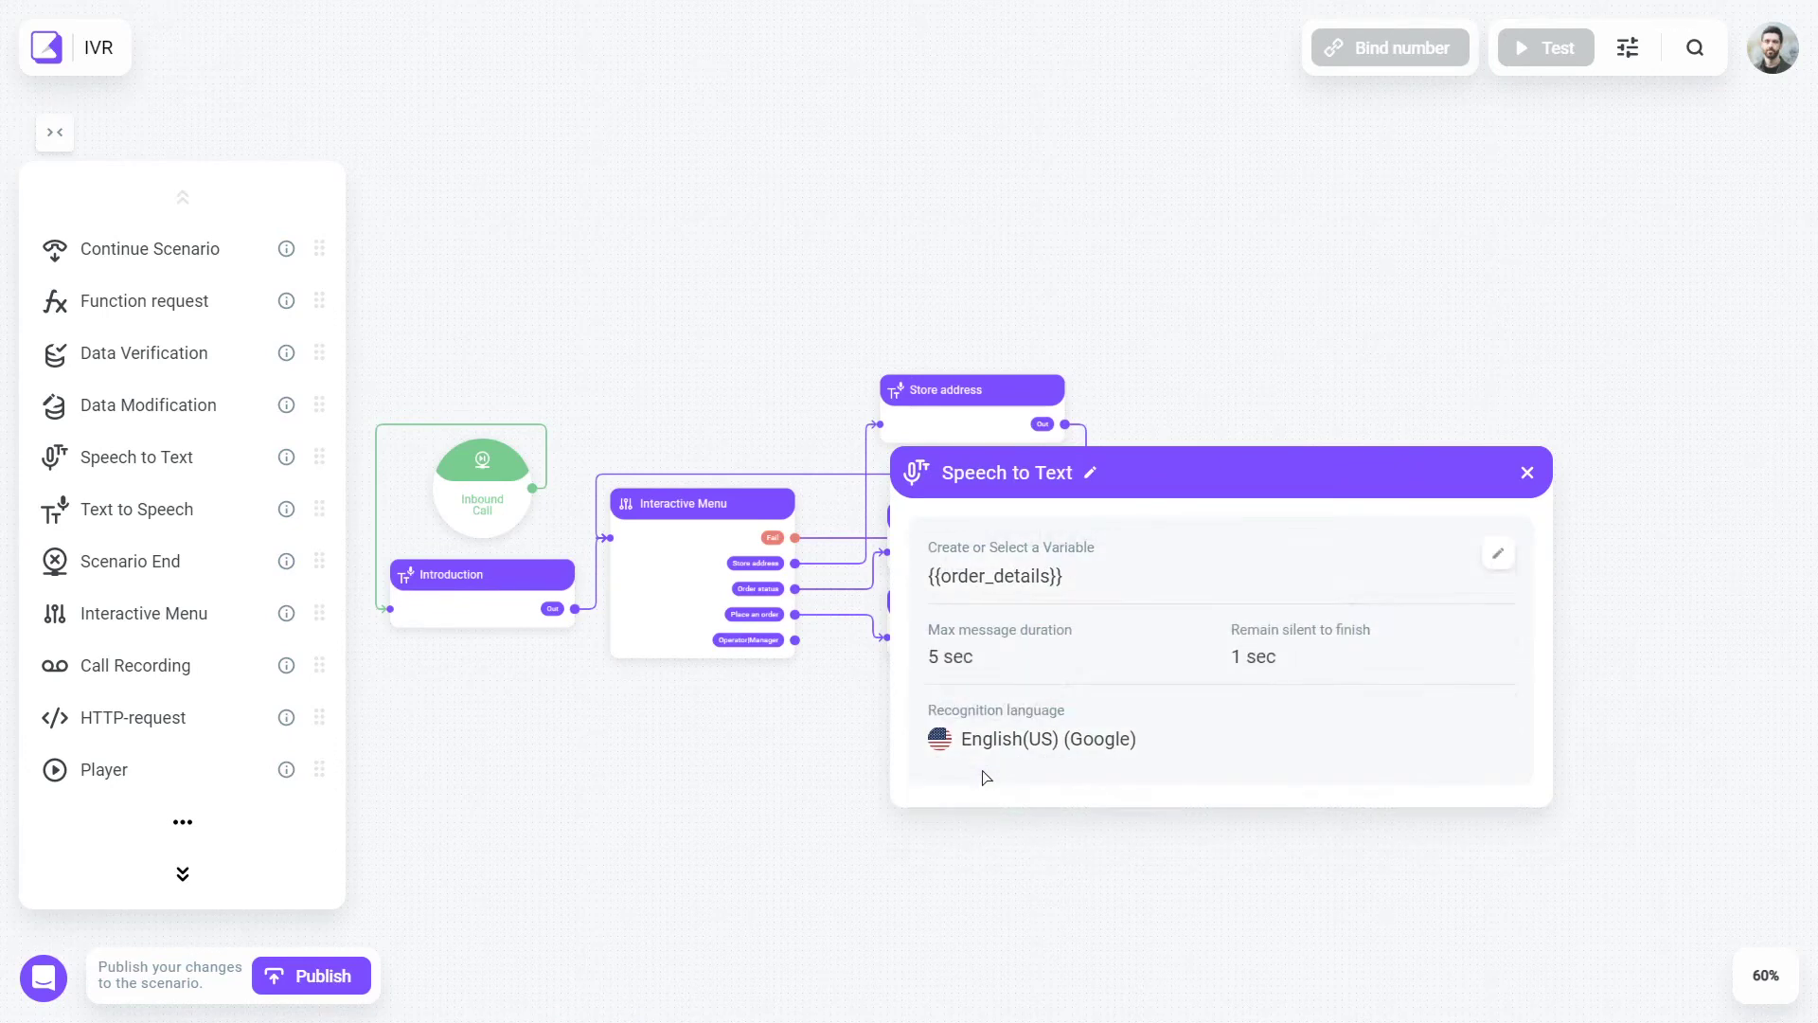
pyautogui.click(966, 774)
# - Add 'Asking for name': 'Got it, we will order {{order_details}} for you. Can I get your name?'
pyautogui.hotkey('ctrl', 'c')
pyautogui.hotkey('ctrl', 'v')
pyautogui.click(964, 485)
pyautogui.write('Asking for name')
pyautogui.tripleClick(1043, 655)
pyautogui.write('Got it, we will order {{')
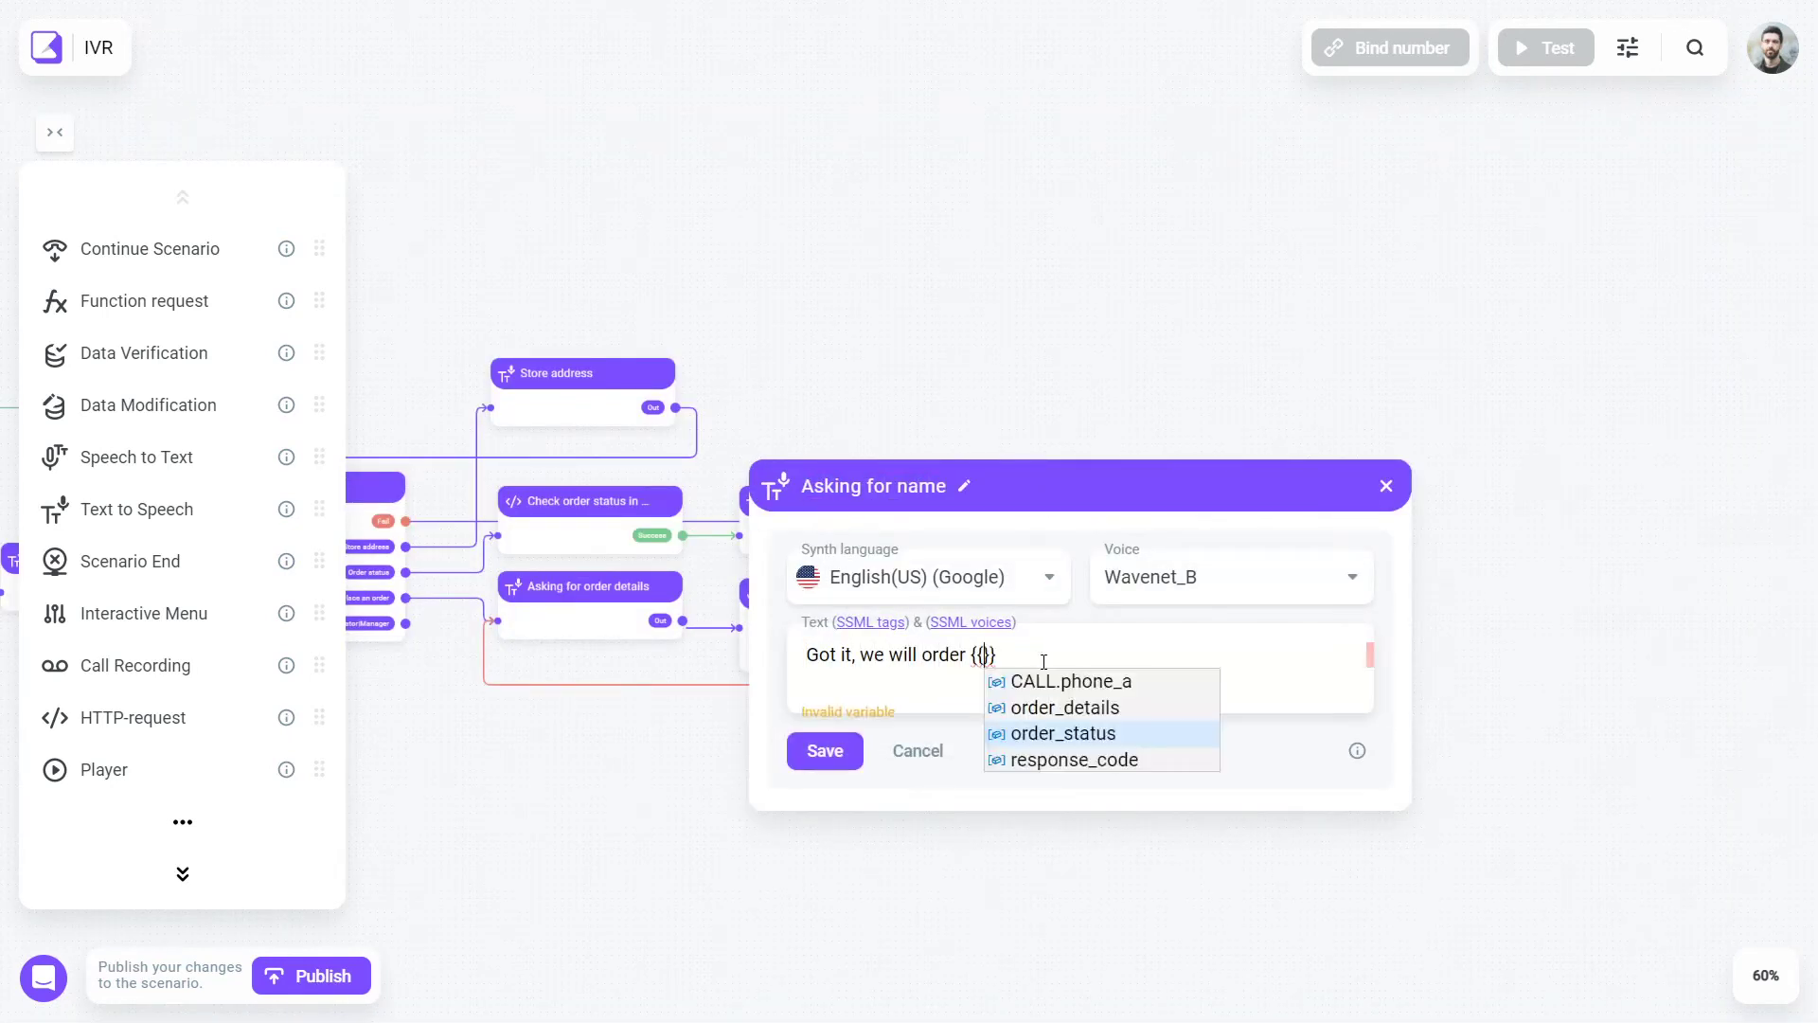
pyautogui.click(1064, 708)
pyautogui.write('for you. Can I get your name?')
pyautogui.click(824, 750)
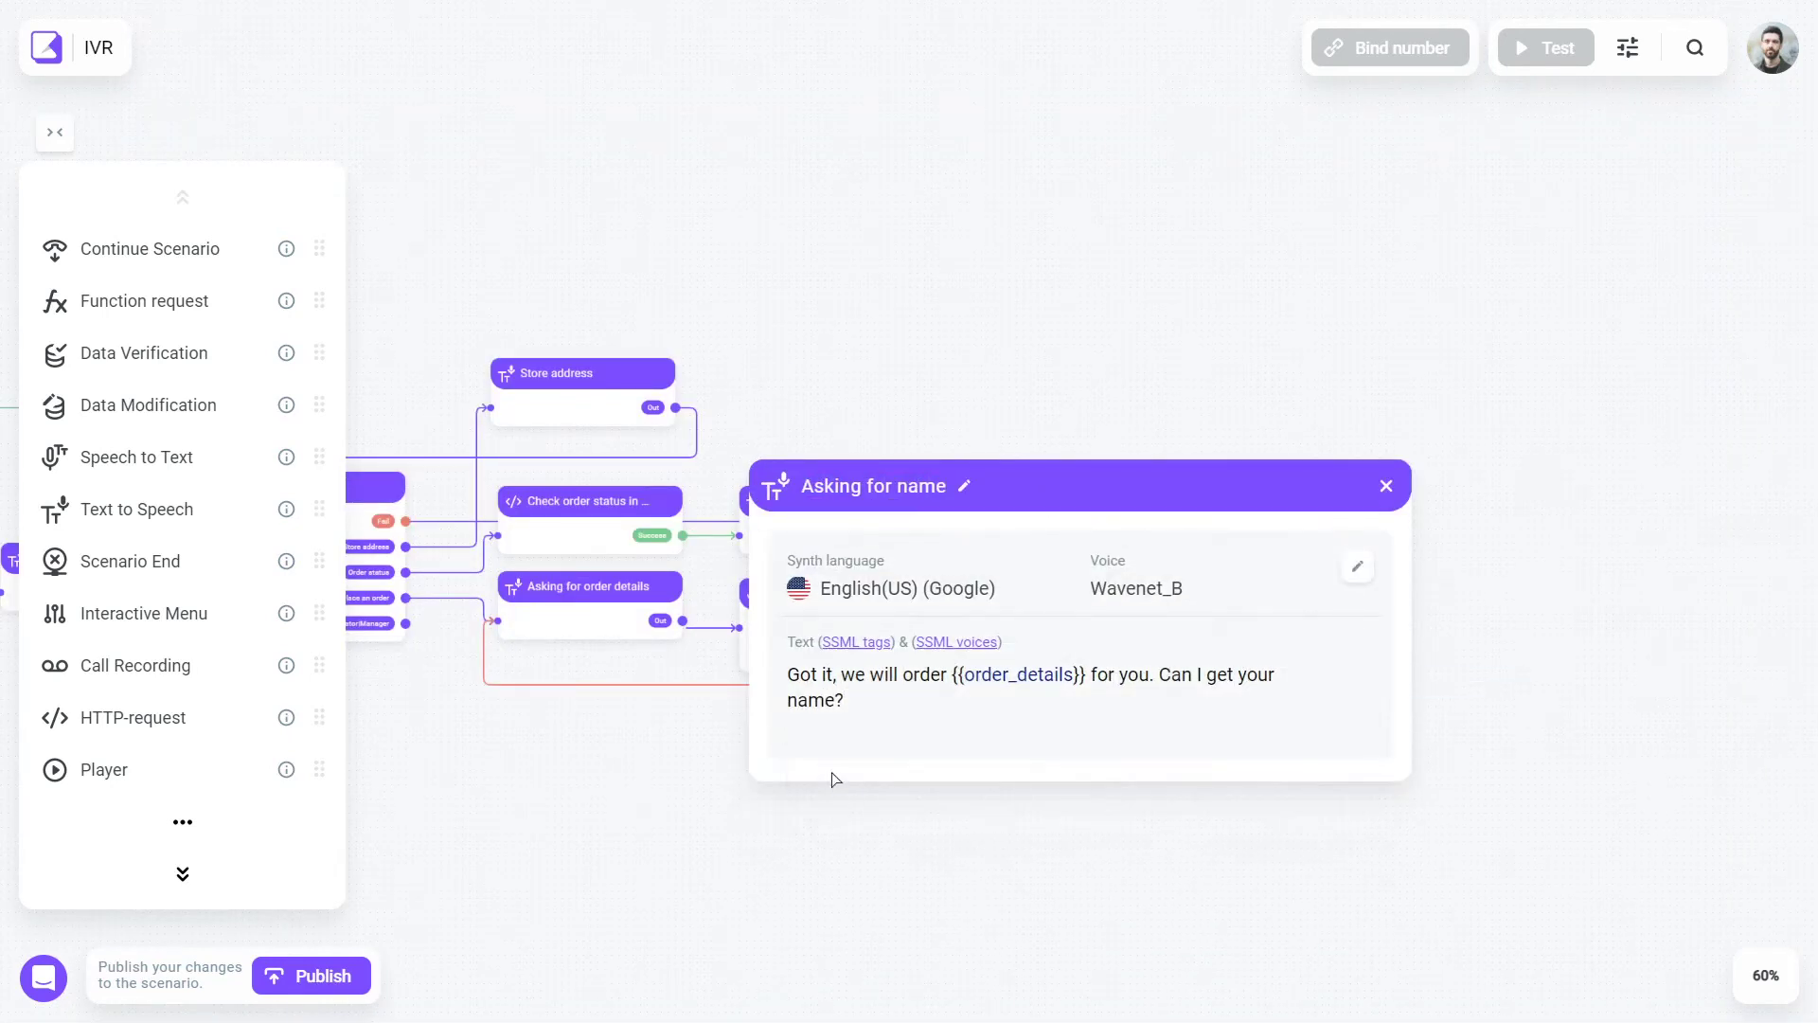
# - Add a 'Writing down a name' speech-capture step storing the answer in {{name}}
pyautogui.moveTo(924, 654); pyautogui.dragTo(987, 622)
pyautogui.click(1331, 606)
pyautogui.write('Writing down a name')
pyautogui.click(1289, 568)
pyautogui.write('{{name')
pyautogui.press('Return')
pyautogui.click(1041, 769)
# - Paste a copy of the name prompt and title it 'Asking for date'
pyautogui.moveTo(1504, 595); pyautogui.dragTo(1098, 594)
pyautogui.hotkey('ctrl', 'v')
pyautogui.click(1098, 579)
pyautogui.write('Asking for date')
pyautogui.click(1002, 649)
pyautogui.hotkey('ctrl', 'a')
pyautogui.write('Thanks {{name}}')
# - Write the date prompt 'Thank you, {{name}}. When should we deliver your order?' and fix its wording
pyautogui.hotkey('ctrl', 'a')
pyautogui.write('Thank you, {{name}}. When should we deliver your order?')
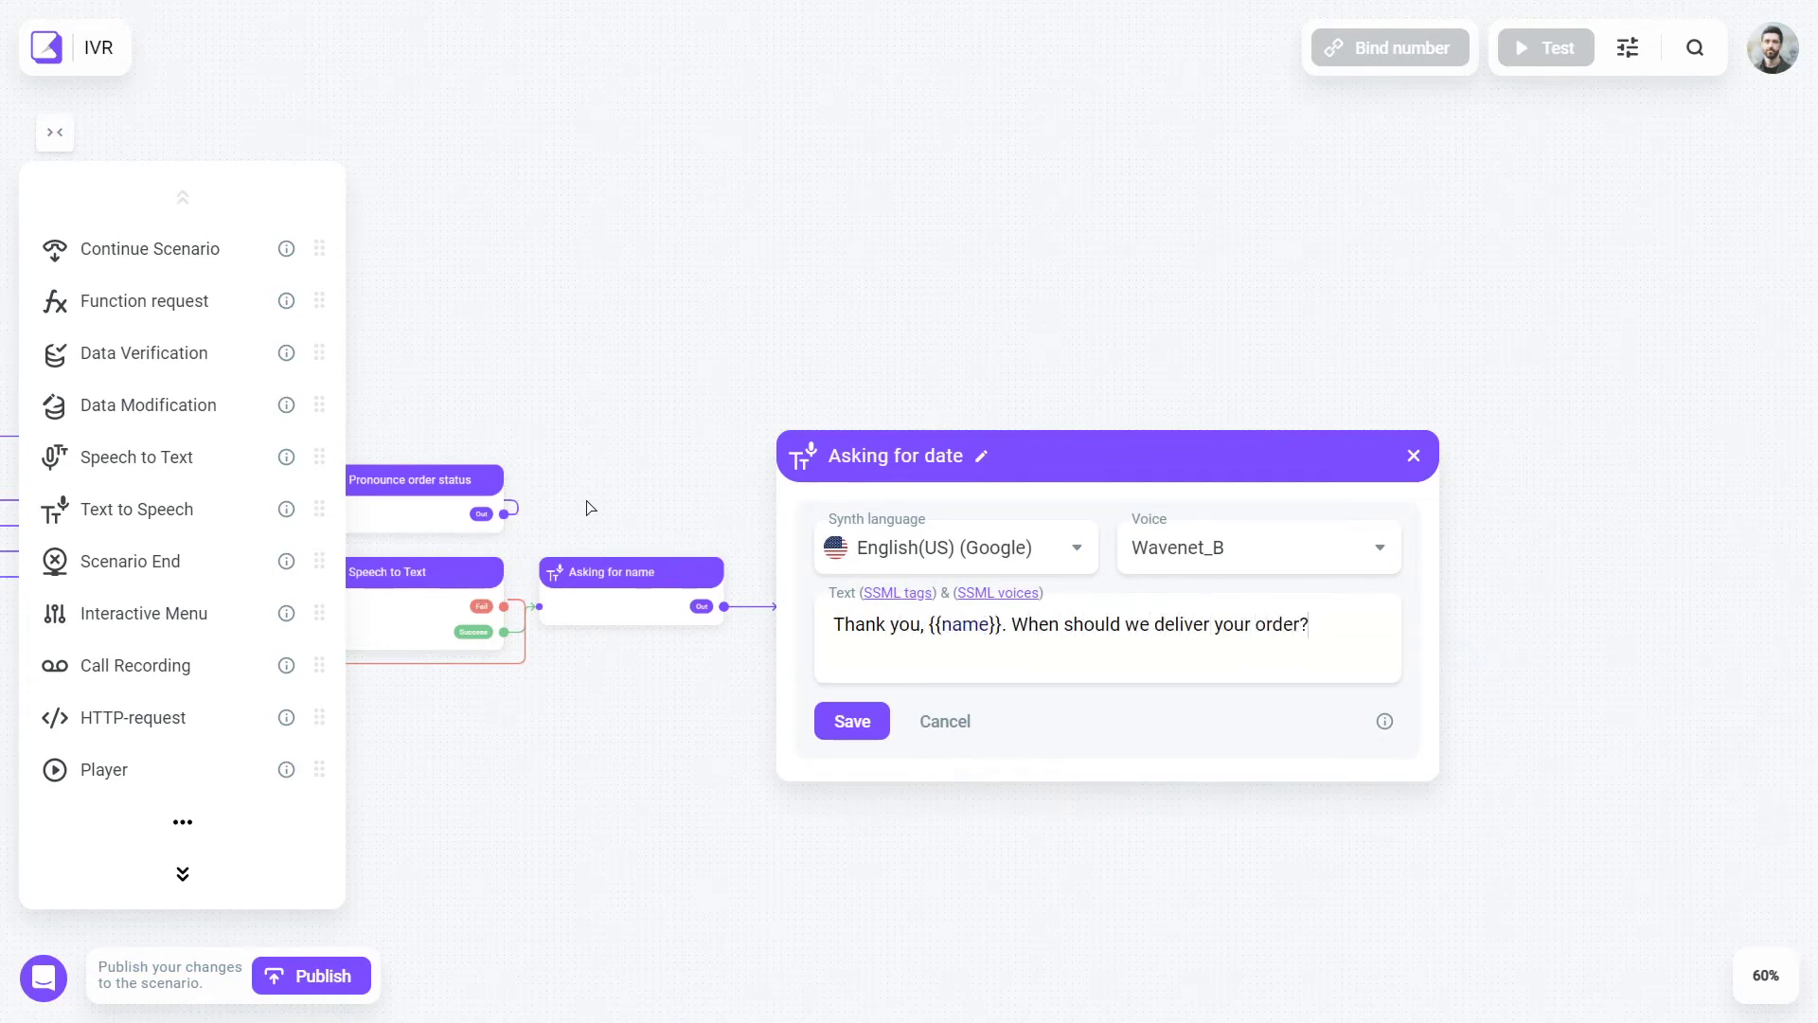
pyautogui.write(' Kinly say the date and time, when')
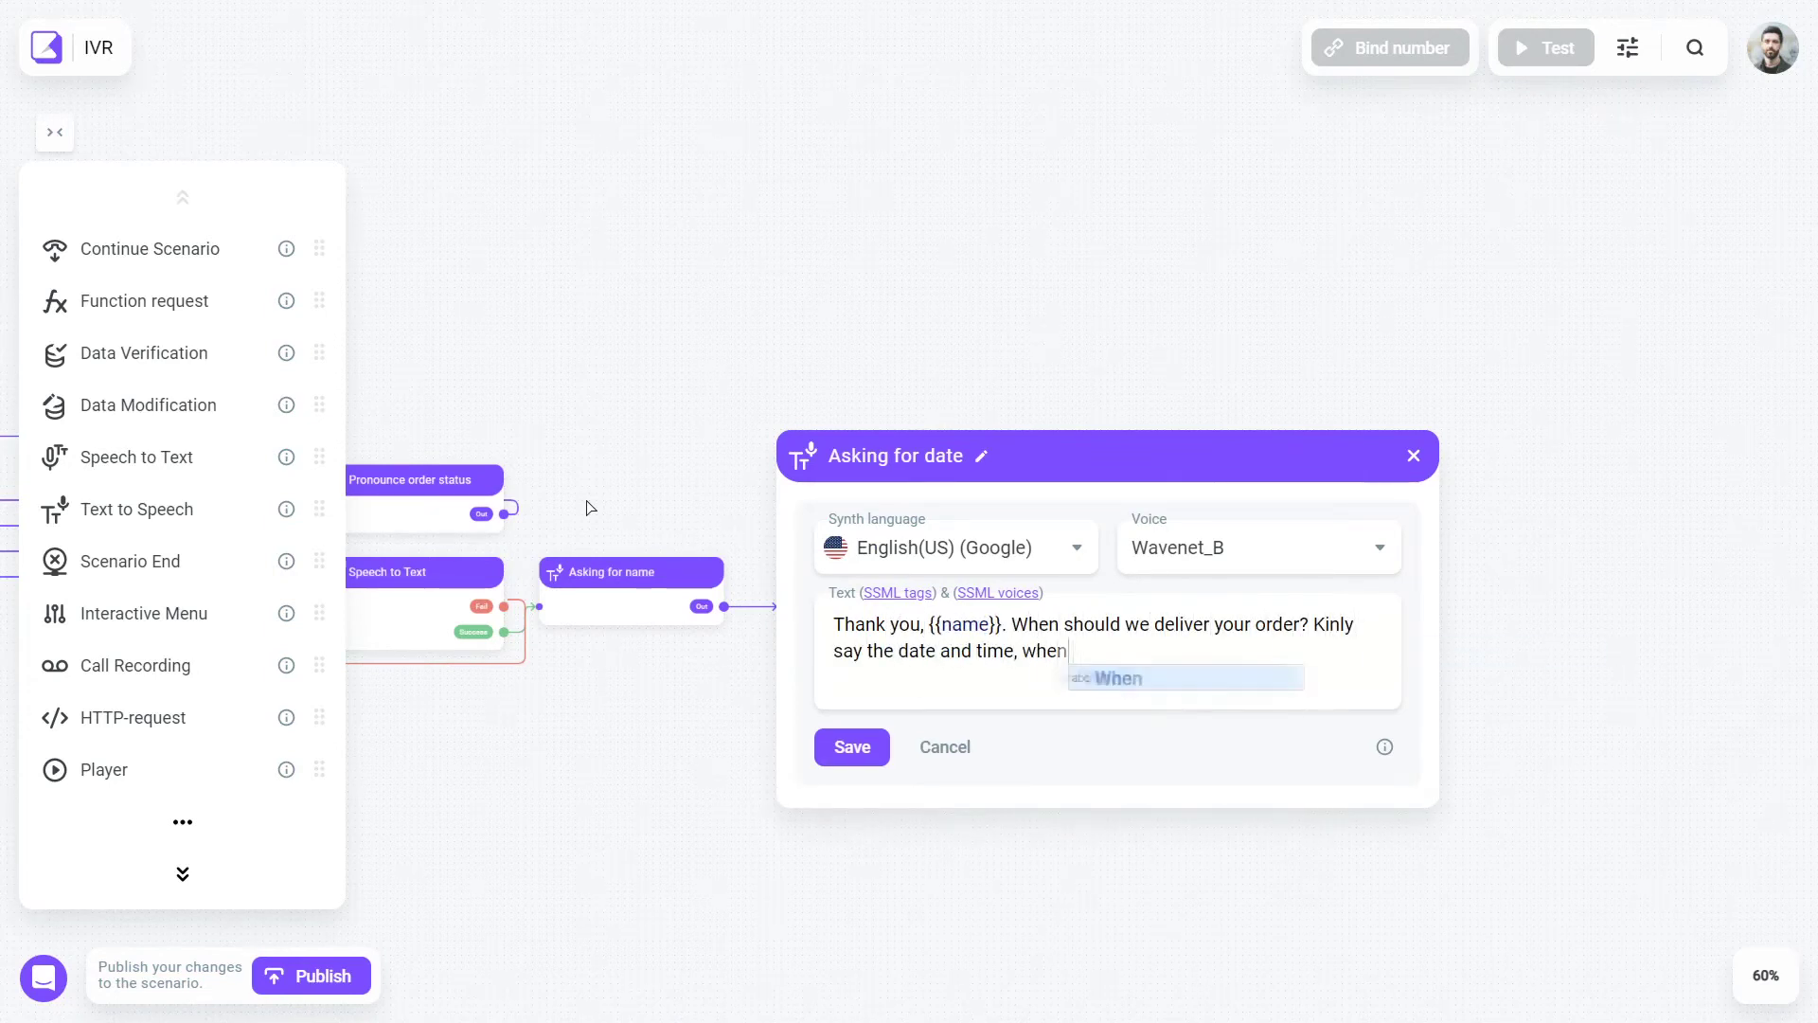
pyautogui.write(' it will be comfortable for you to receive an order?')
pyautogui.hotkey('ctrl', 'shift', 'Left')
pyautogui.hotkey('ctrl', 'shift', 'Left')
pyautogui.write('would it')
pyautogui.hotkey('ctrl', 'Left')
pyautogui.hotkey('ctrl', 'Left')
pyautogui.hotkey('ctrl', 'Left')
pyautogui.hotkey('ctrl', 'Left')
pyautogui.hotkey('ctrl', 'Left')
pyautogui.hotkey('ctrl', 'Left')
pyautogui.hotkey('ctrl', 'Left')
pyautogui.hotkey('ctrl', 'Left')
pyautogui.hotkey('ctrl', 'Left')
pyautogui.hotkey('ctrl', 'BackSpace')
pyautogui.hotkey('ctrl', 'BackSpace')
pyautogui.hotkey('ctrl', 'BackSpace')
pyautogui.hotkey('ctrl', 'BackSpace')
pyautogui.hotkey('ctrl', 'BackSpace')
pyautogui.hotkey('ctrl', 'BackSpace')
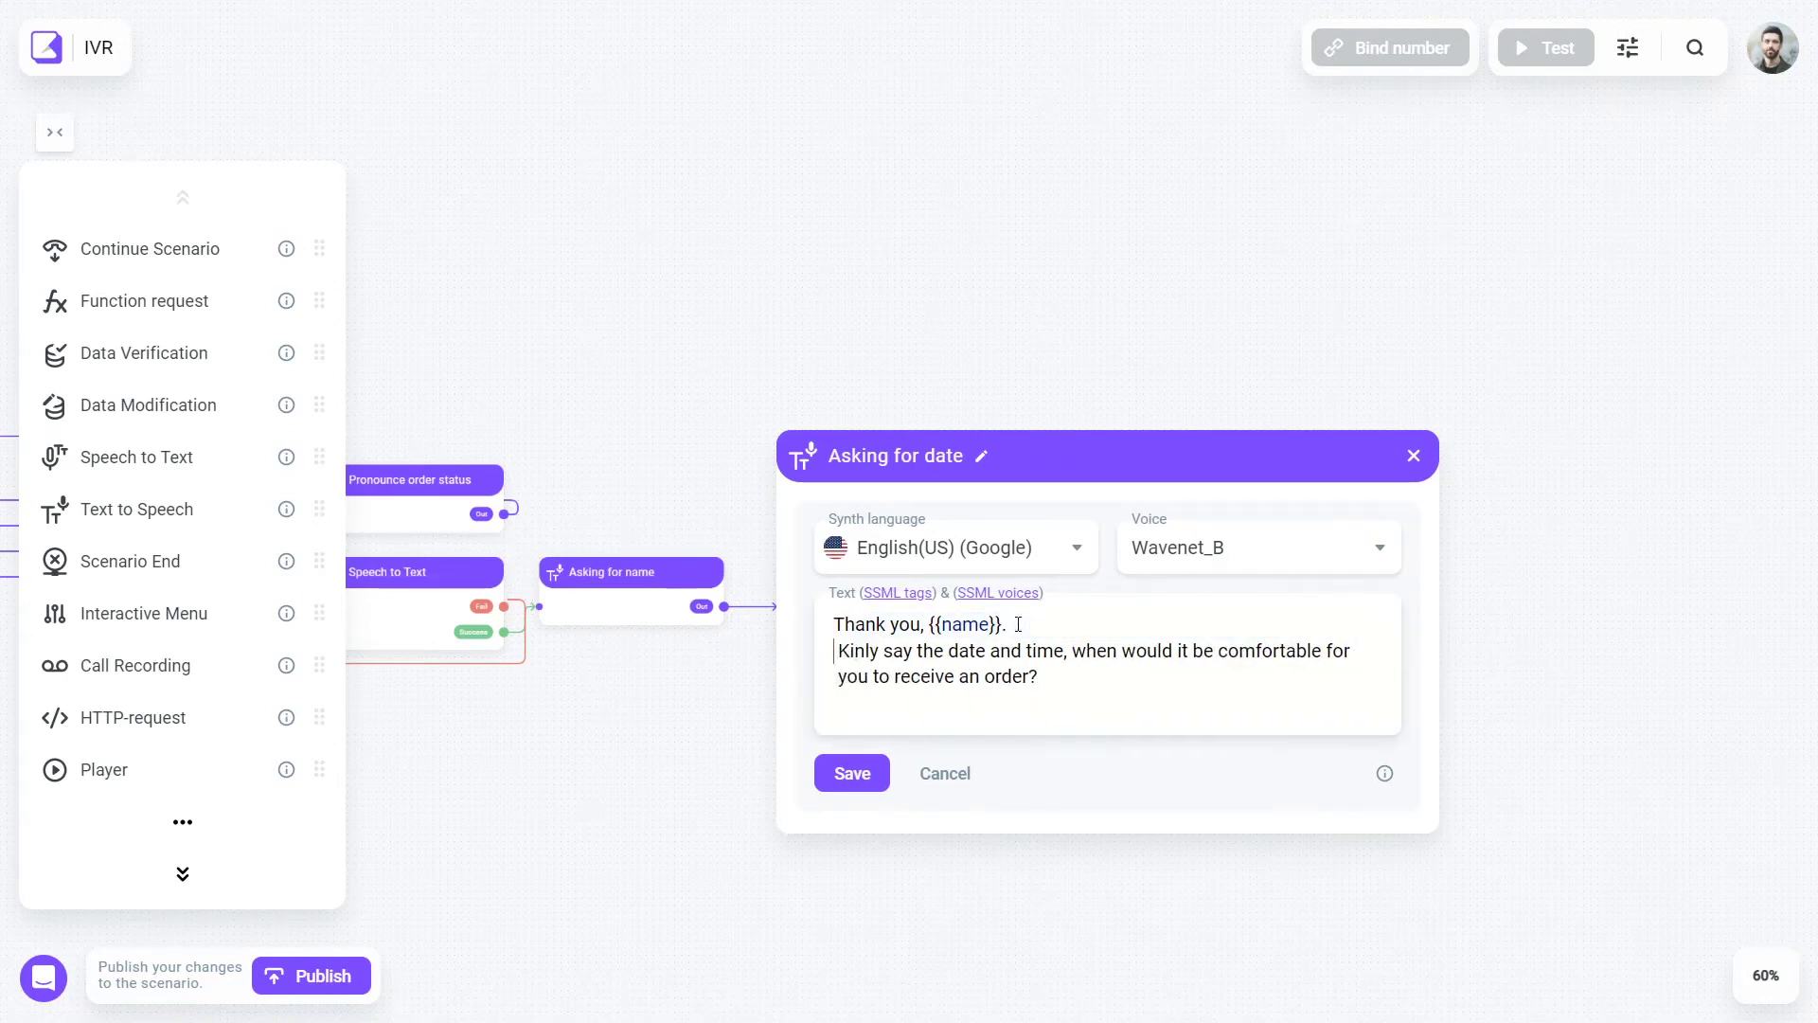
pyautogui.press('Right')
pyautogui.press('Right')
pyautogui.press('Right')
pyautogui.write('d')
pyautogui.click(873, 750)
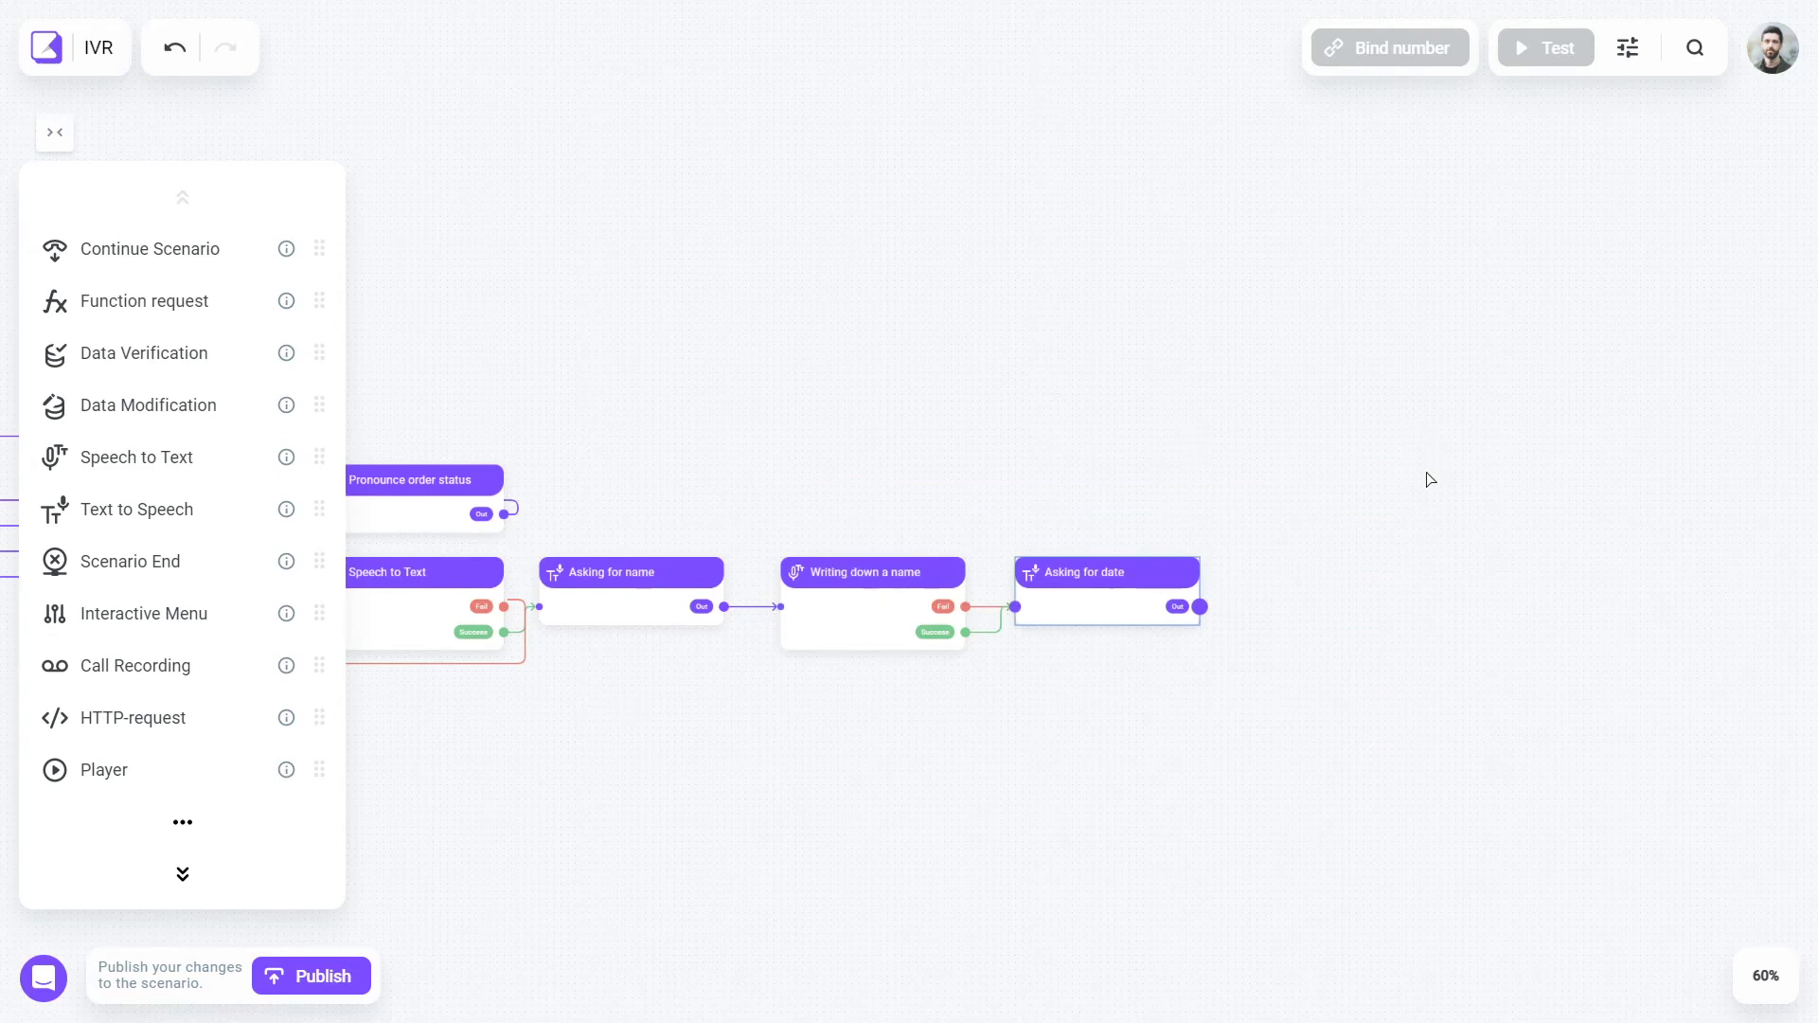
# - Copy the name capture step as 'Setting a date', storing the answer in the date variable
pyautogui.hotkey('ctrl', 'c')
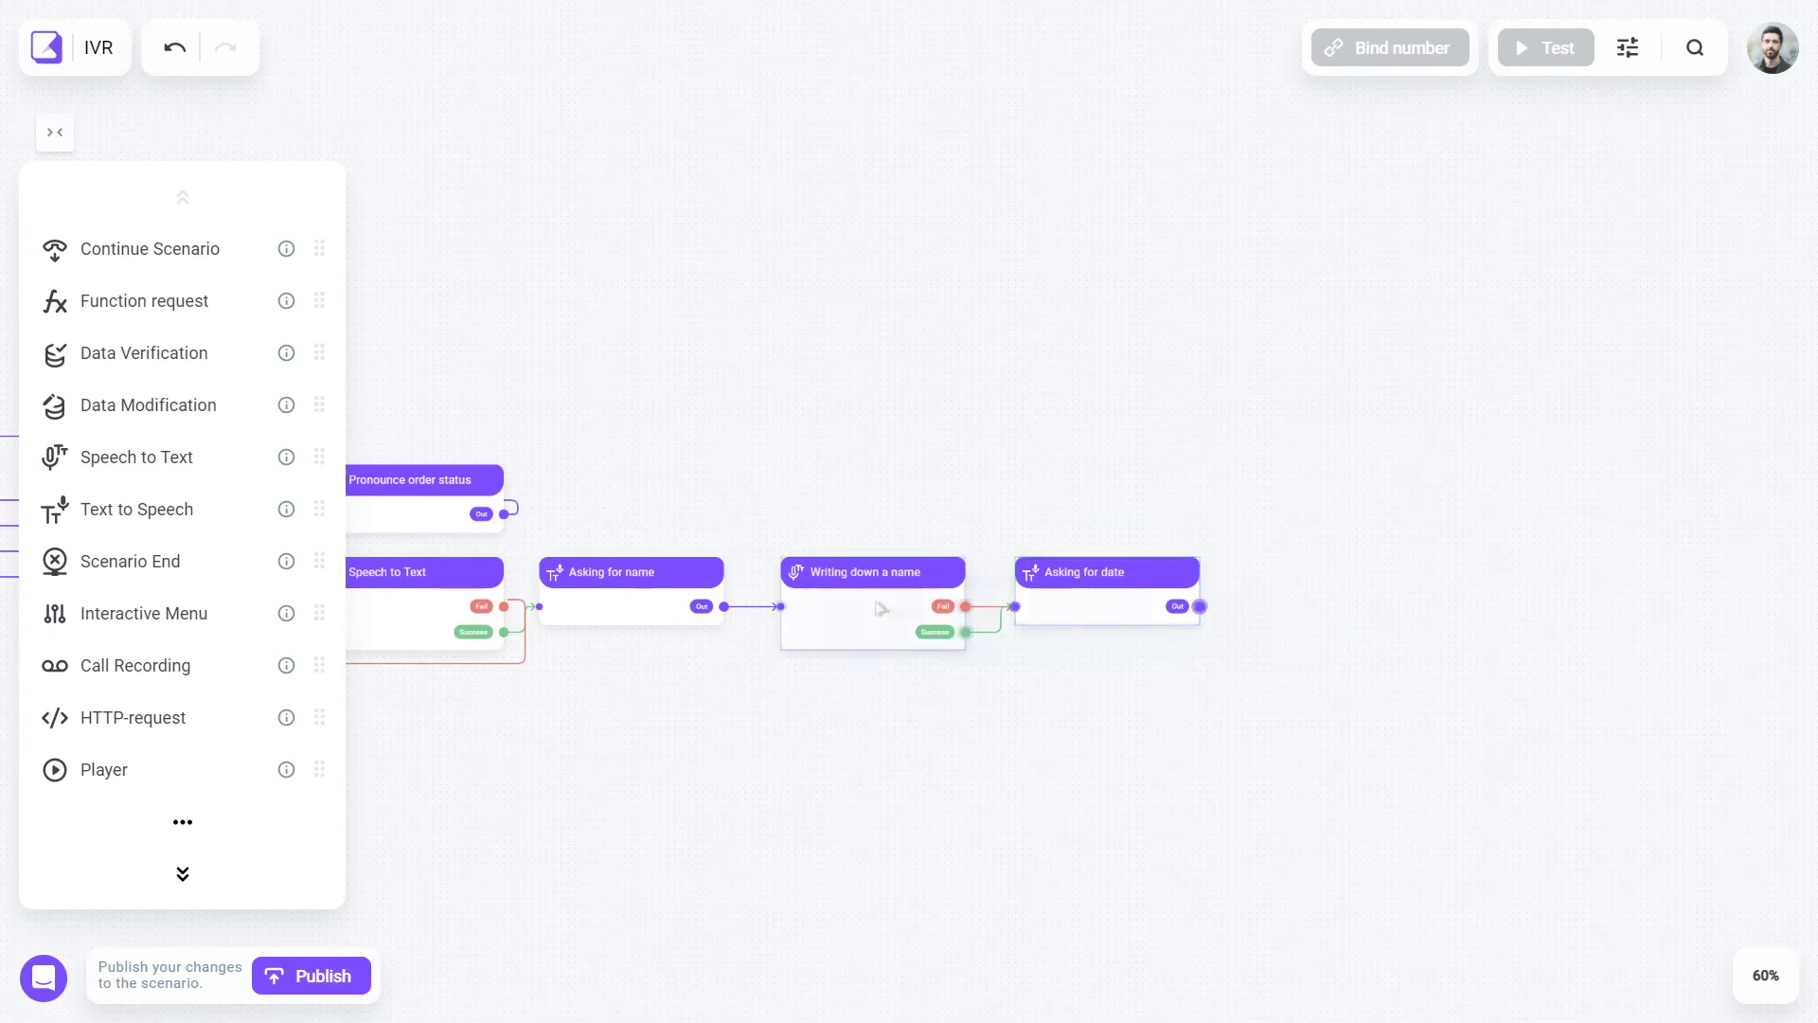
pyautogui.hotkey('ctrl', 'v')
pyautogui.write('Setting a datedate')
pyautogui.click(1278, 617)
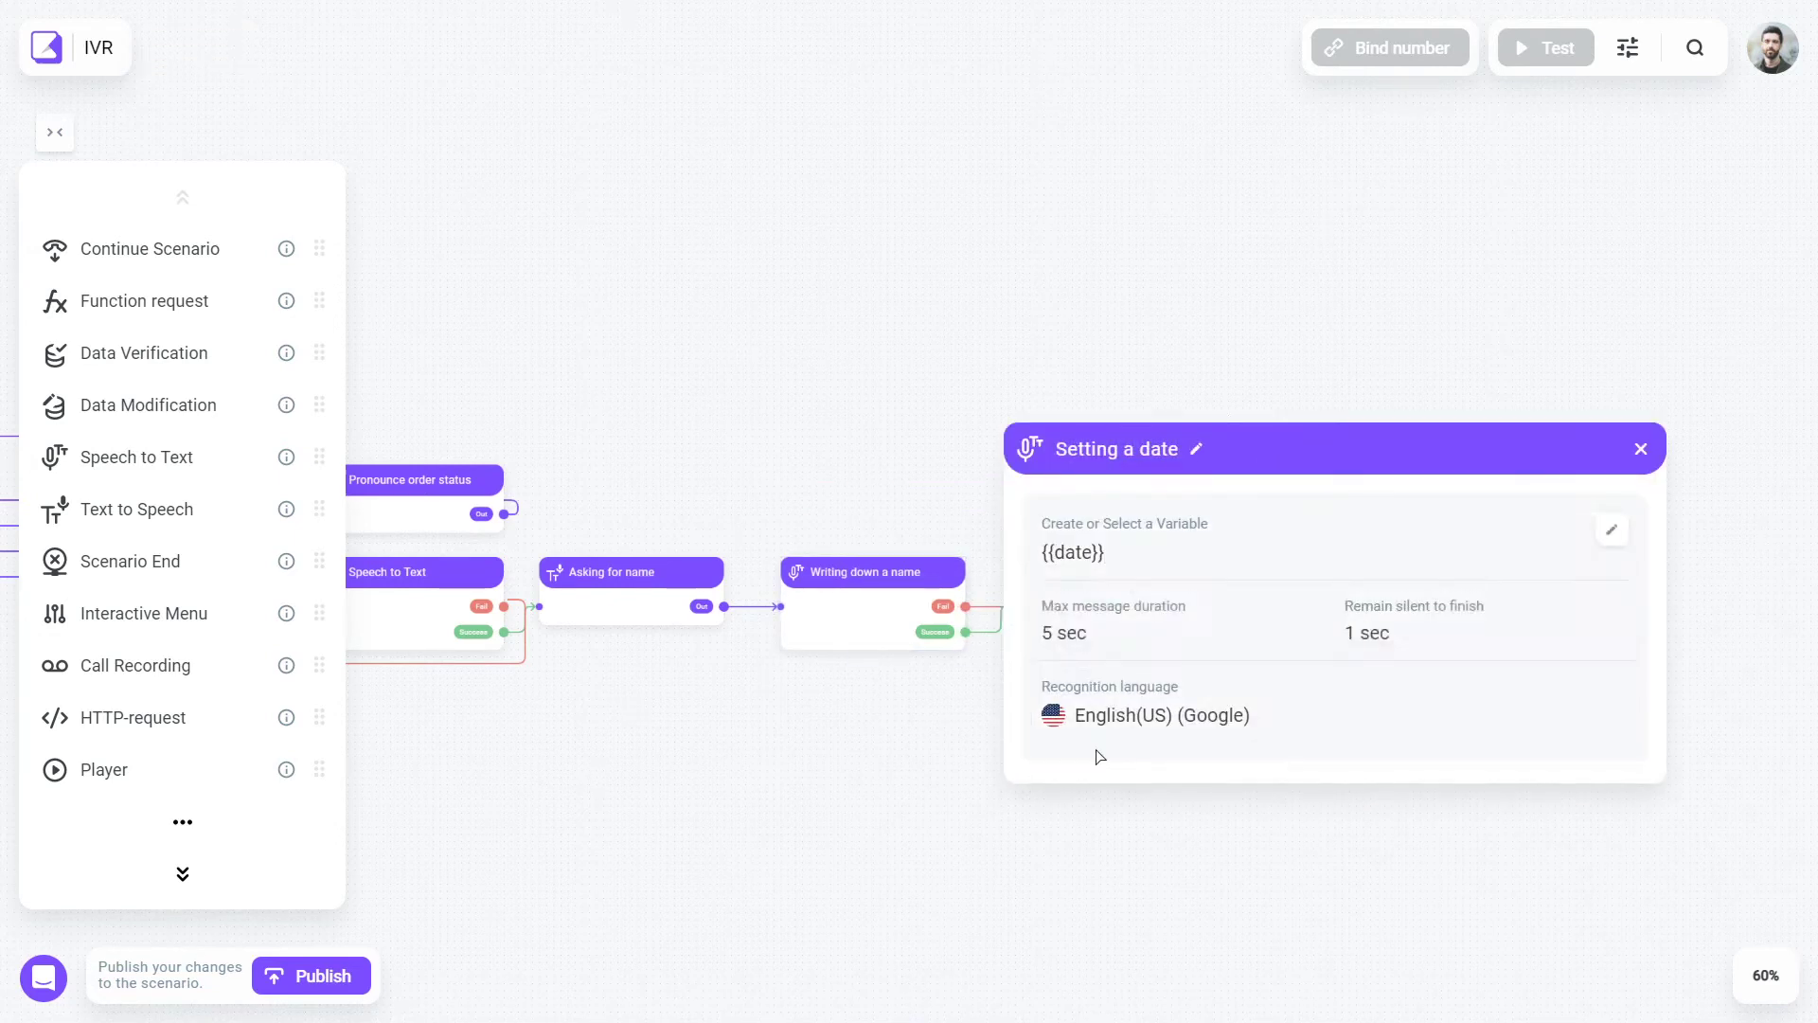
pyautogui.click(1082, 753)
pyautogui.scroll(-3, 1259, 635)
pyautogui.moveTo(1246, 646); pyautogui.dragTo(1330, 684)
pyautogui.hotkey('ctrl', 'v')
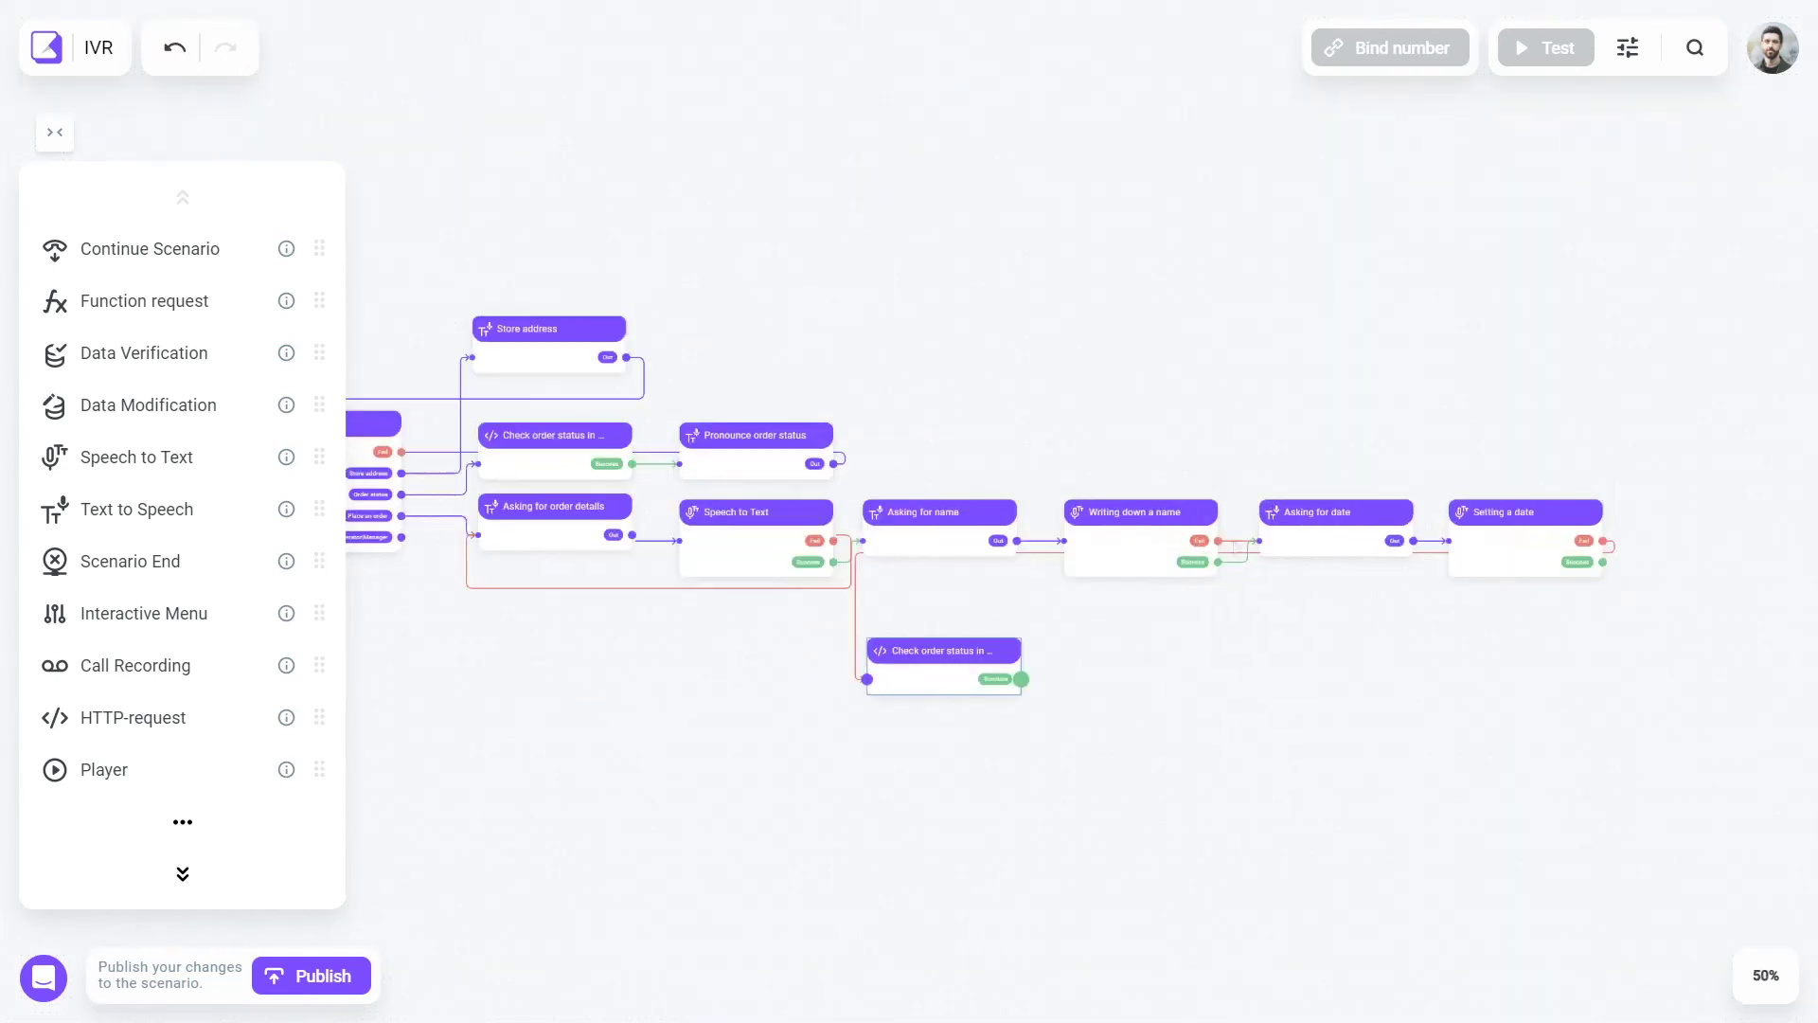
# - Configure the database request with form body phone={{CALL.phone_a}} and order={{order_details}}
pyautogui.write('Collecting order details')
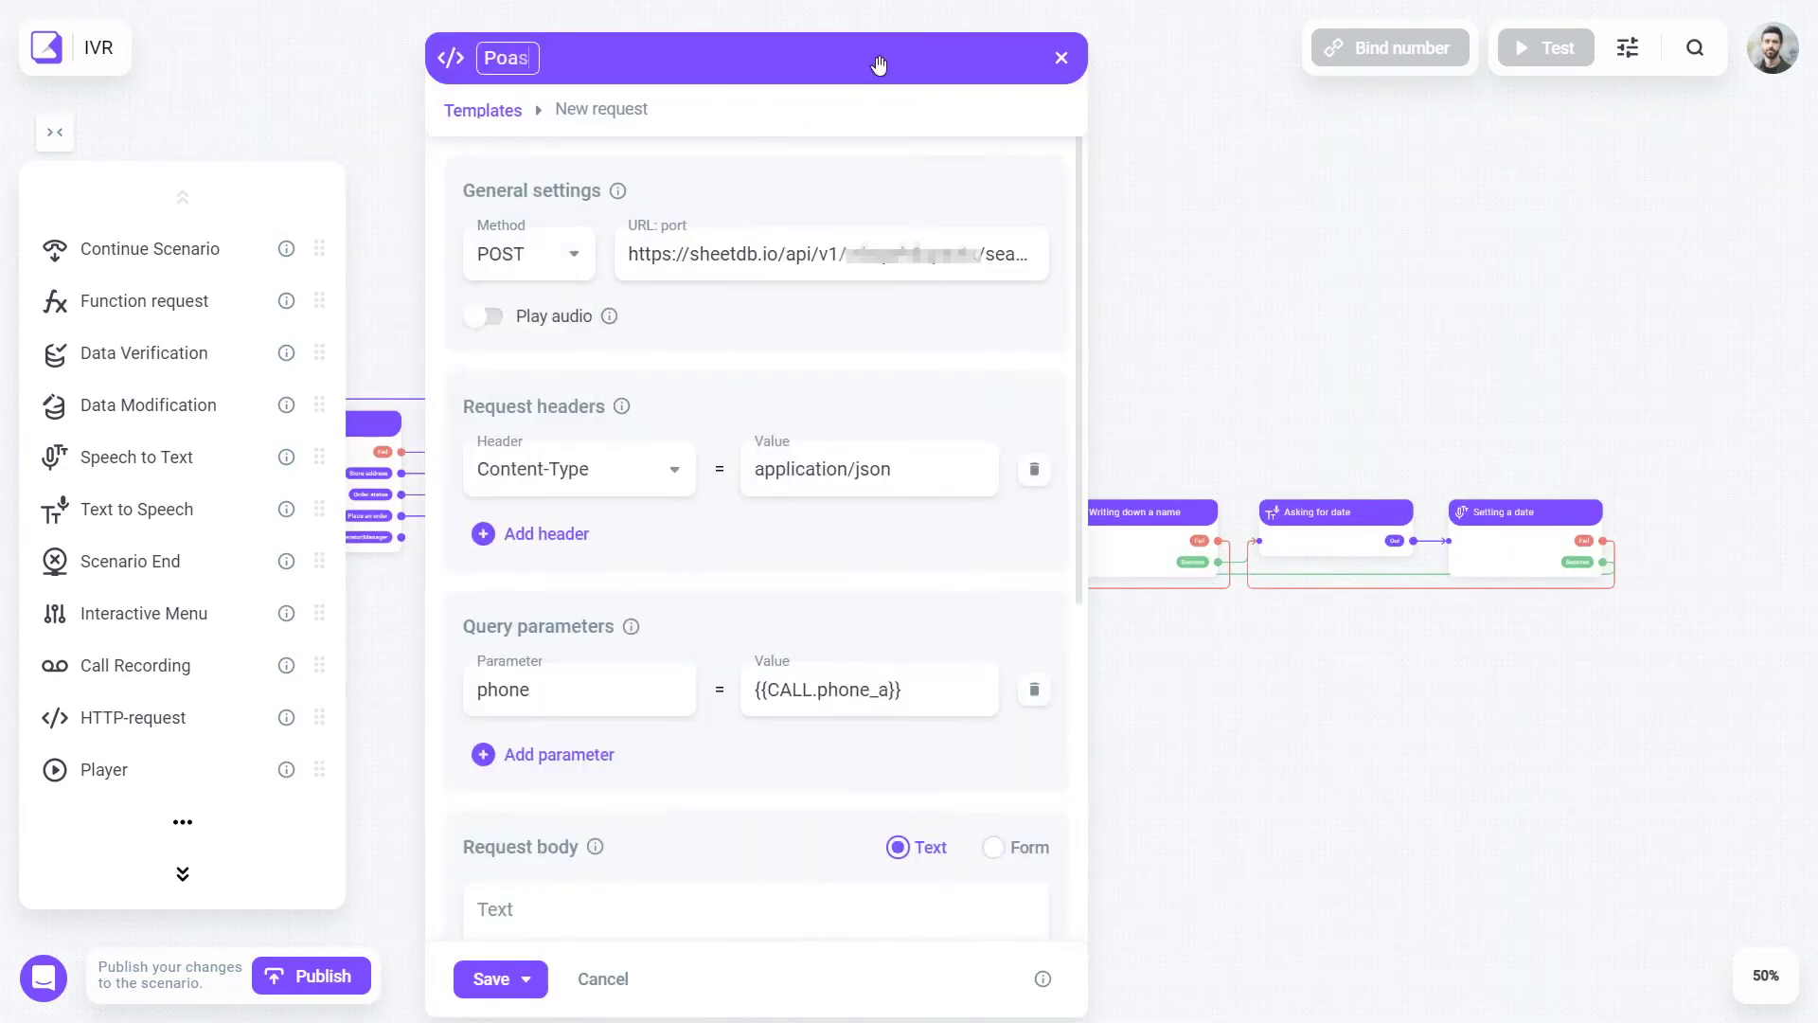
pyautogui.write('a request to the database')
pyautogui.scroll(-1, 895, 606)
pyautogui.moveTo(754, 594); pyautogui.dragTo(895, 606)
pyautogui.click(993, 753)
pyautogui.scroll(-1, 783, 601)
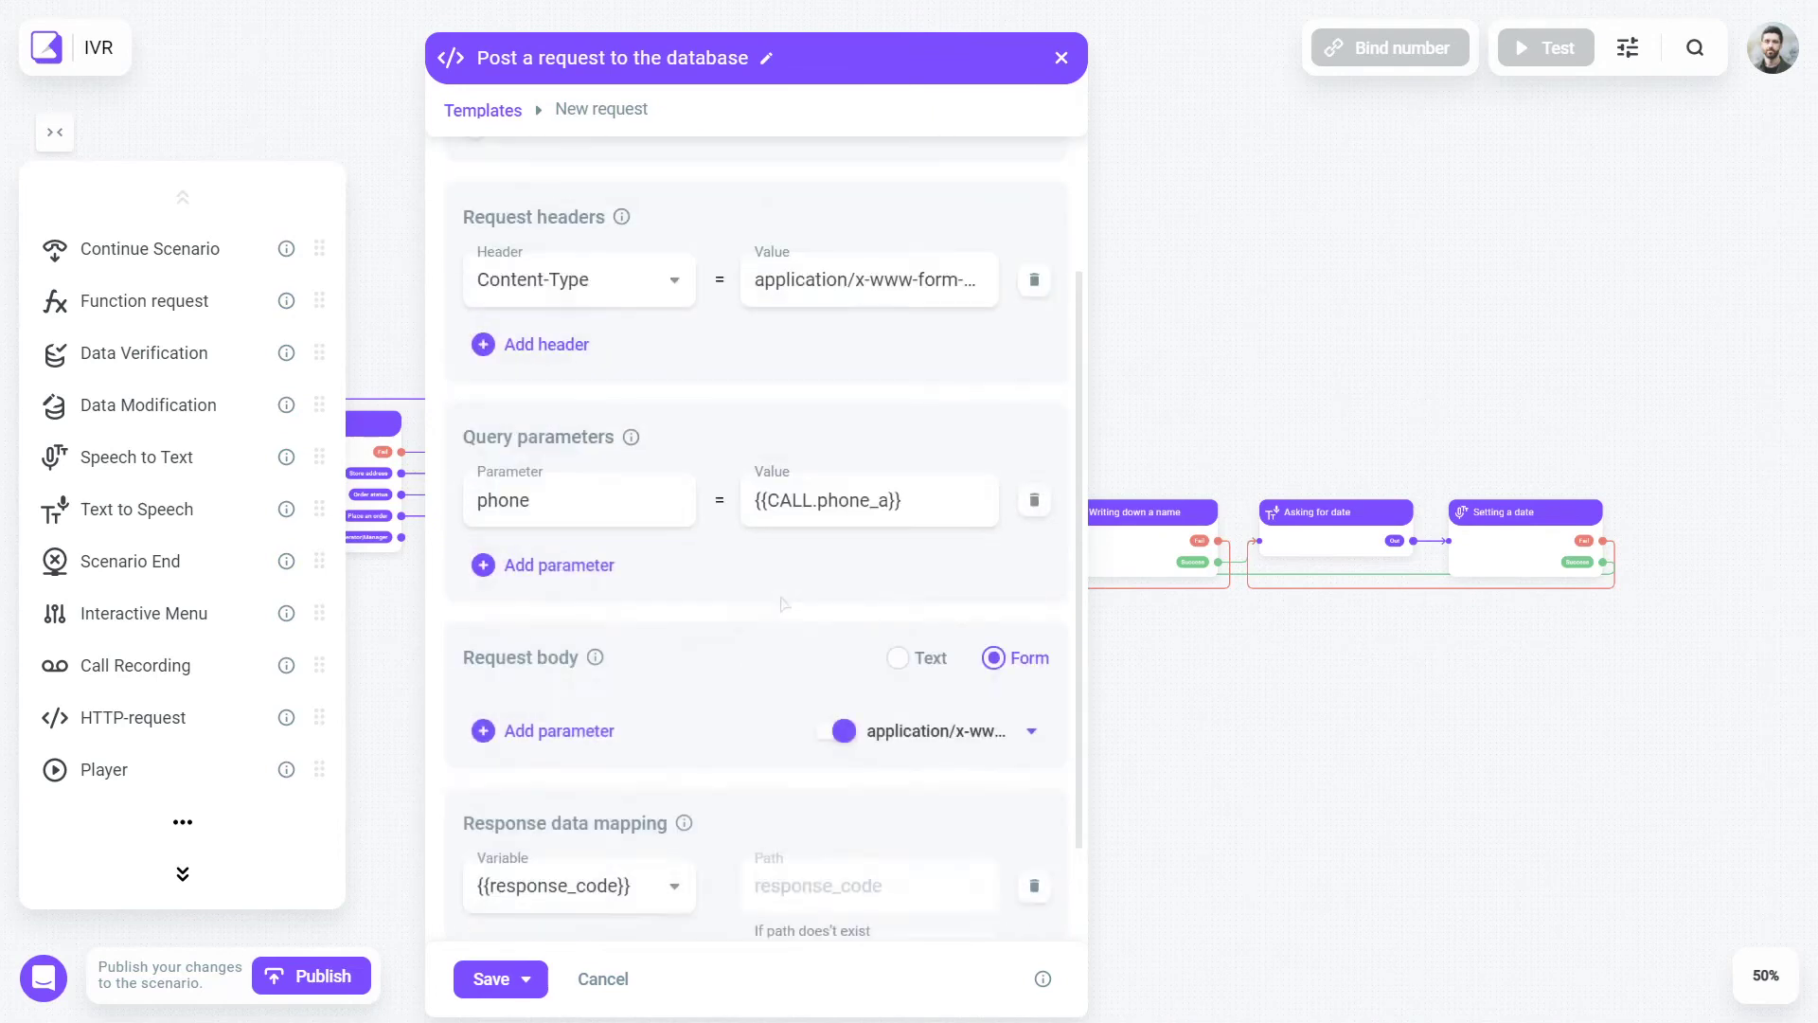
pyautogui.click(556, 726)
pyautogui.write('phone')
pyautogui.click(865, 718)
pyautogui.hotkey('ctrl', 'v')
pyautogui.moveTo(896, 78); pyautogui.dragTo(547, 104)
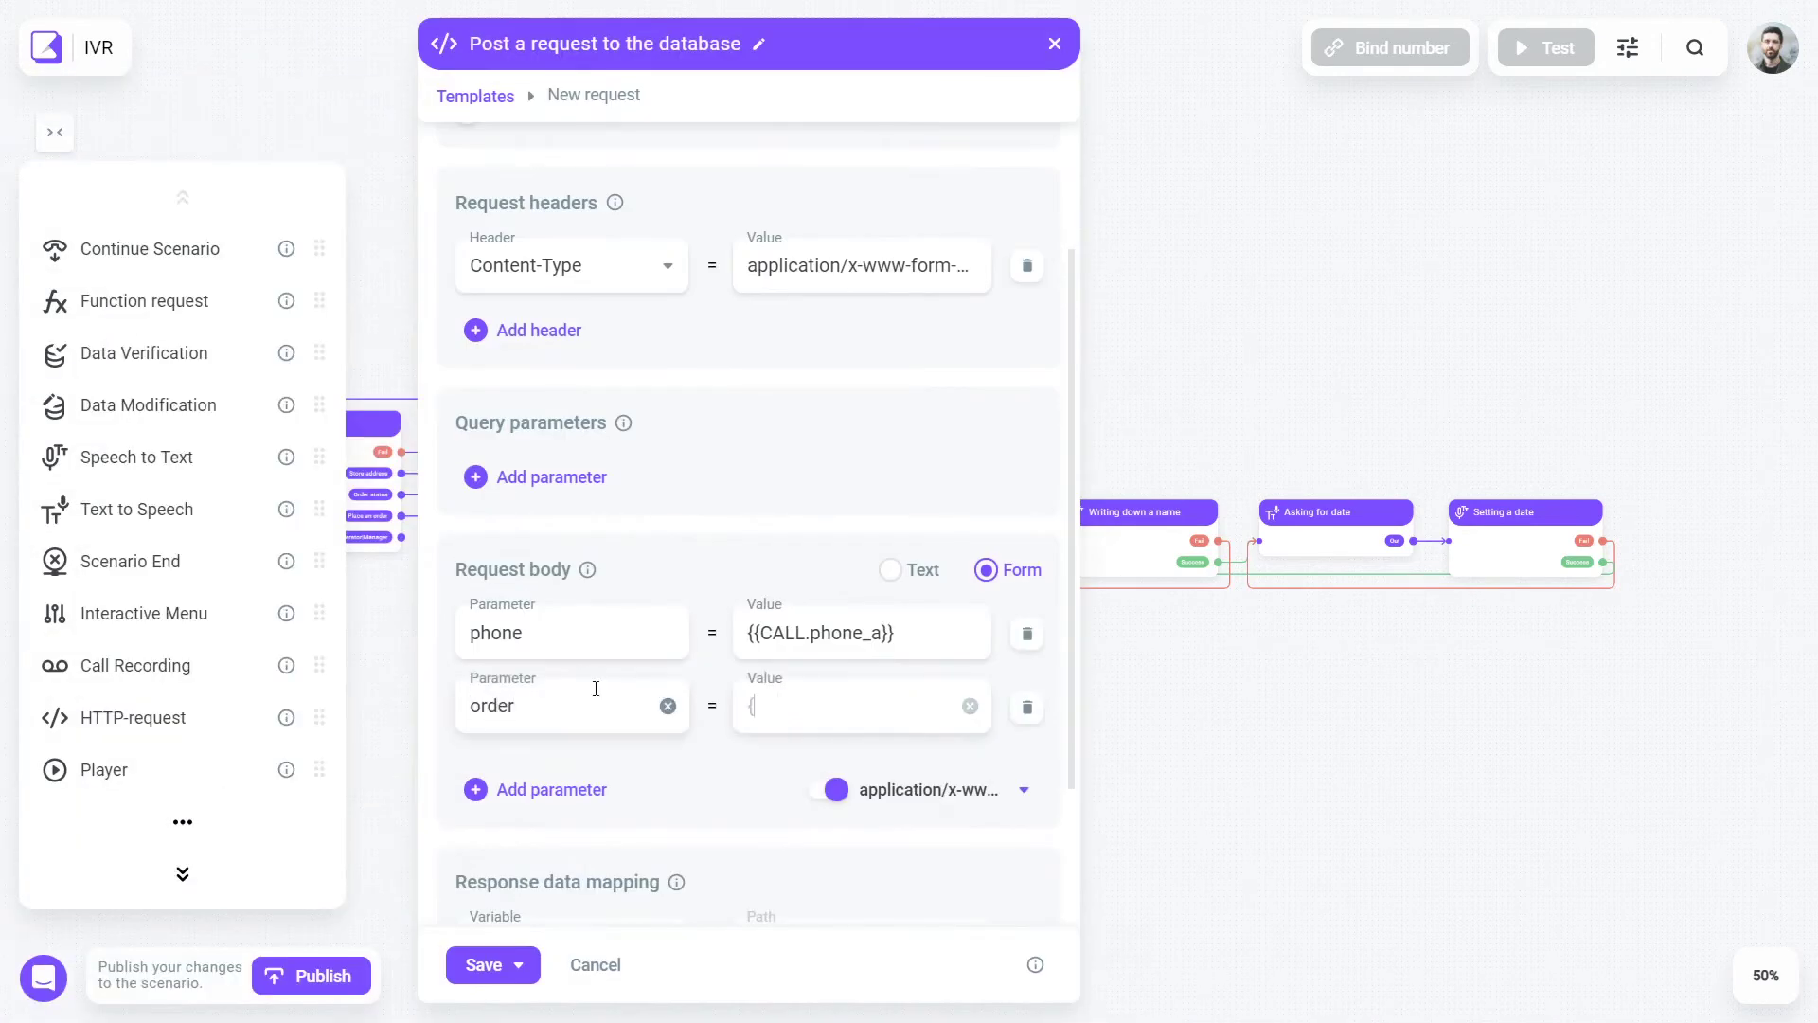
pyautogui.press('Tab')
pyautogui.write('{{order_details}}')
# - Add a 'Confirmation' speech step telling the caller the order is placed and will be delivered
pyautogui.click(593, 788)
pyautogui.write('na')
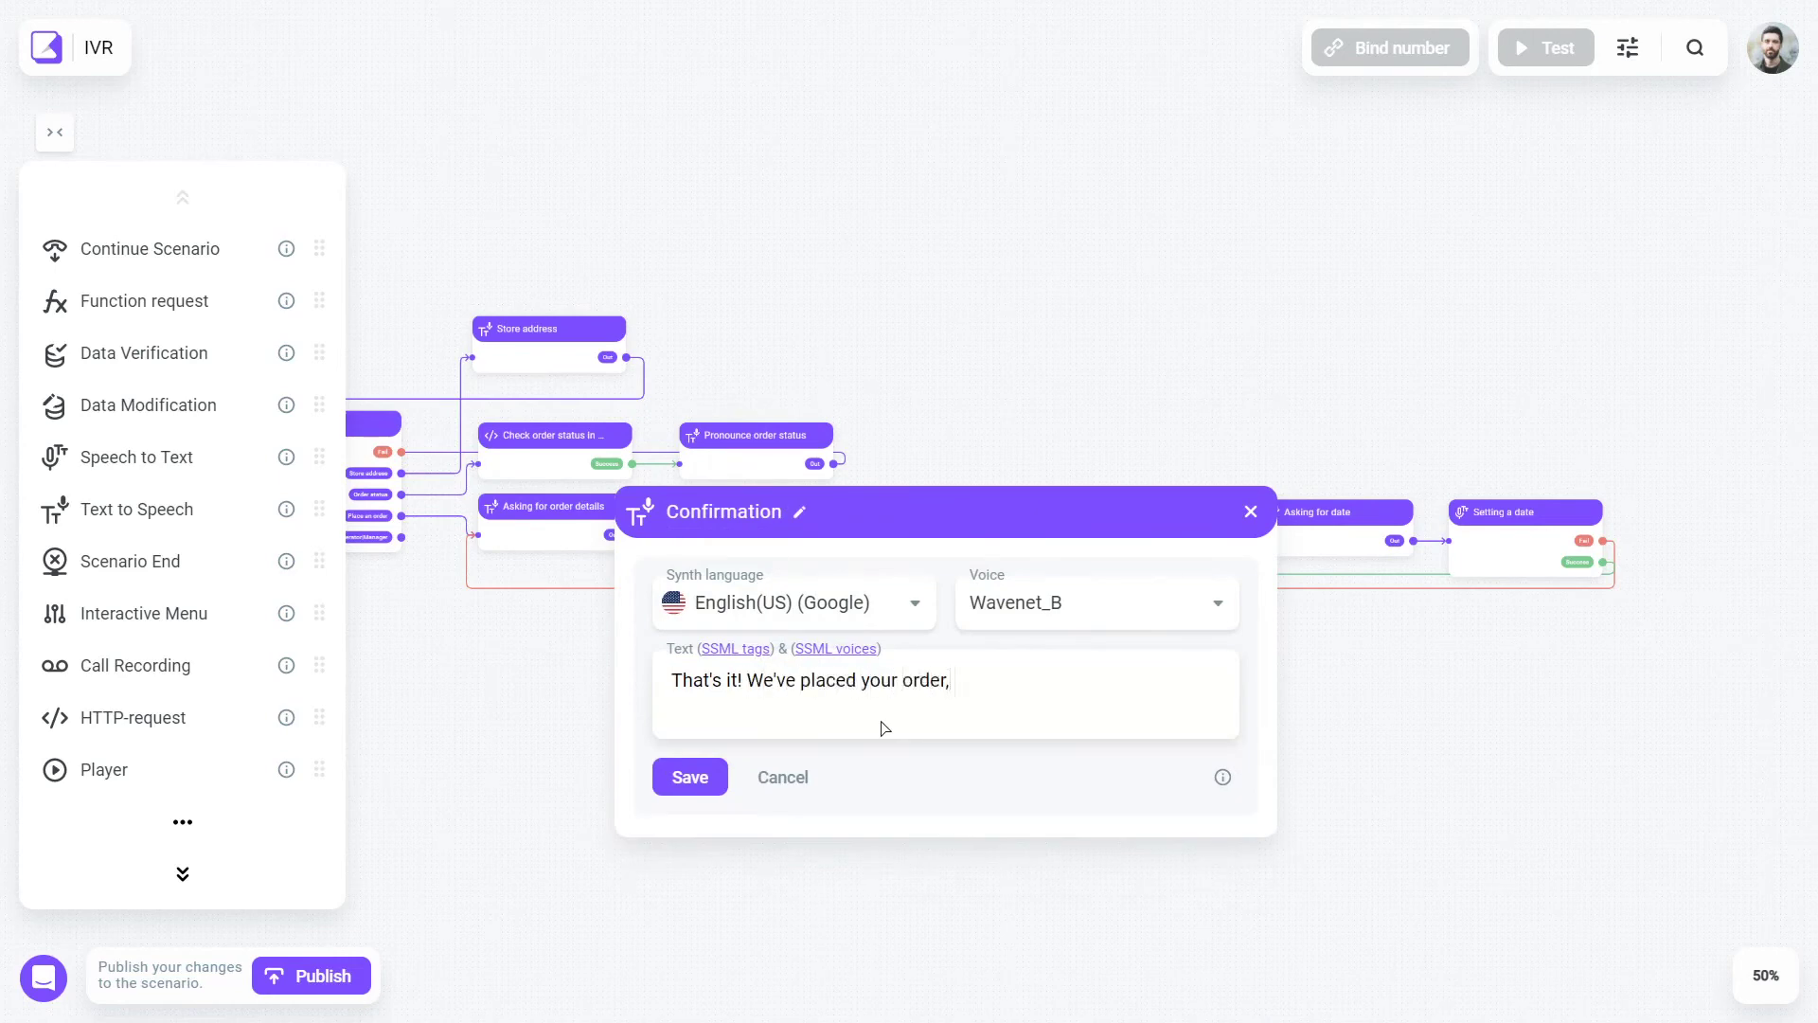
pyautogui.write('it will be delivere')
pyautogui.write('t you when your order will be')
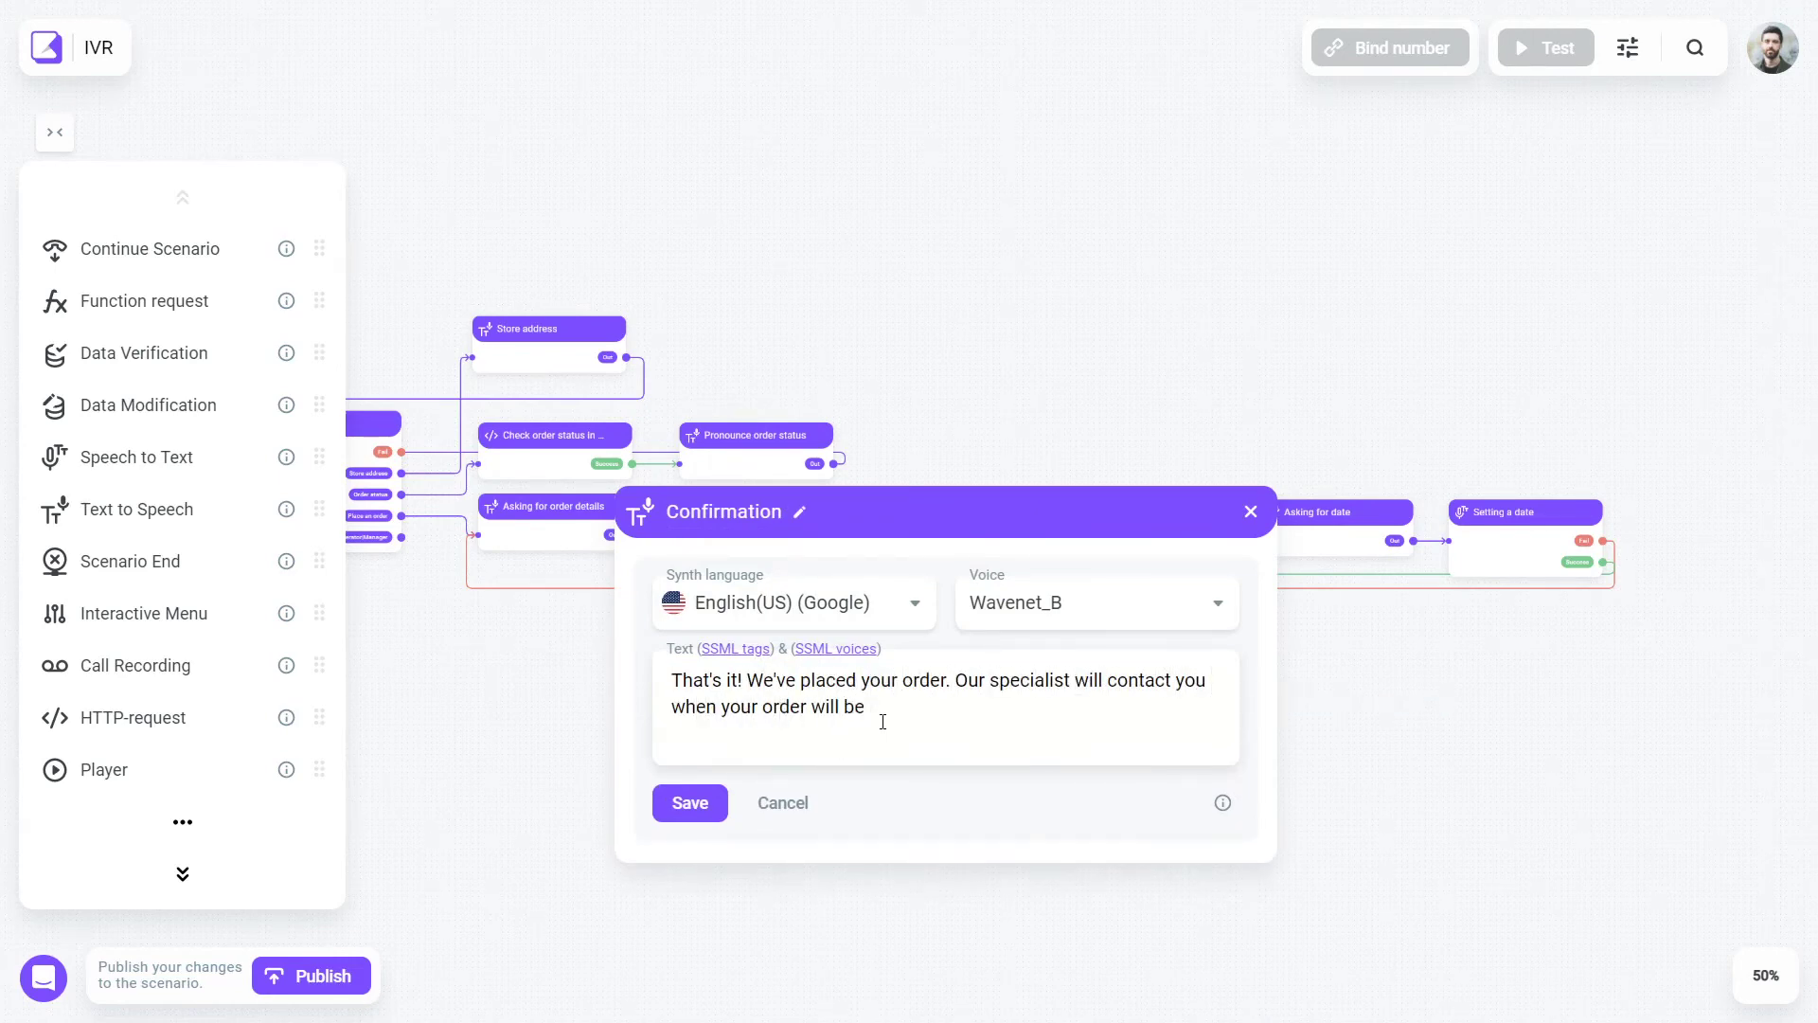
pyautogui.write('once more.')
pyautogui.click(690, 802)
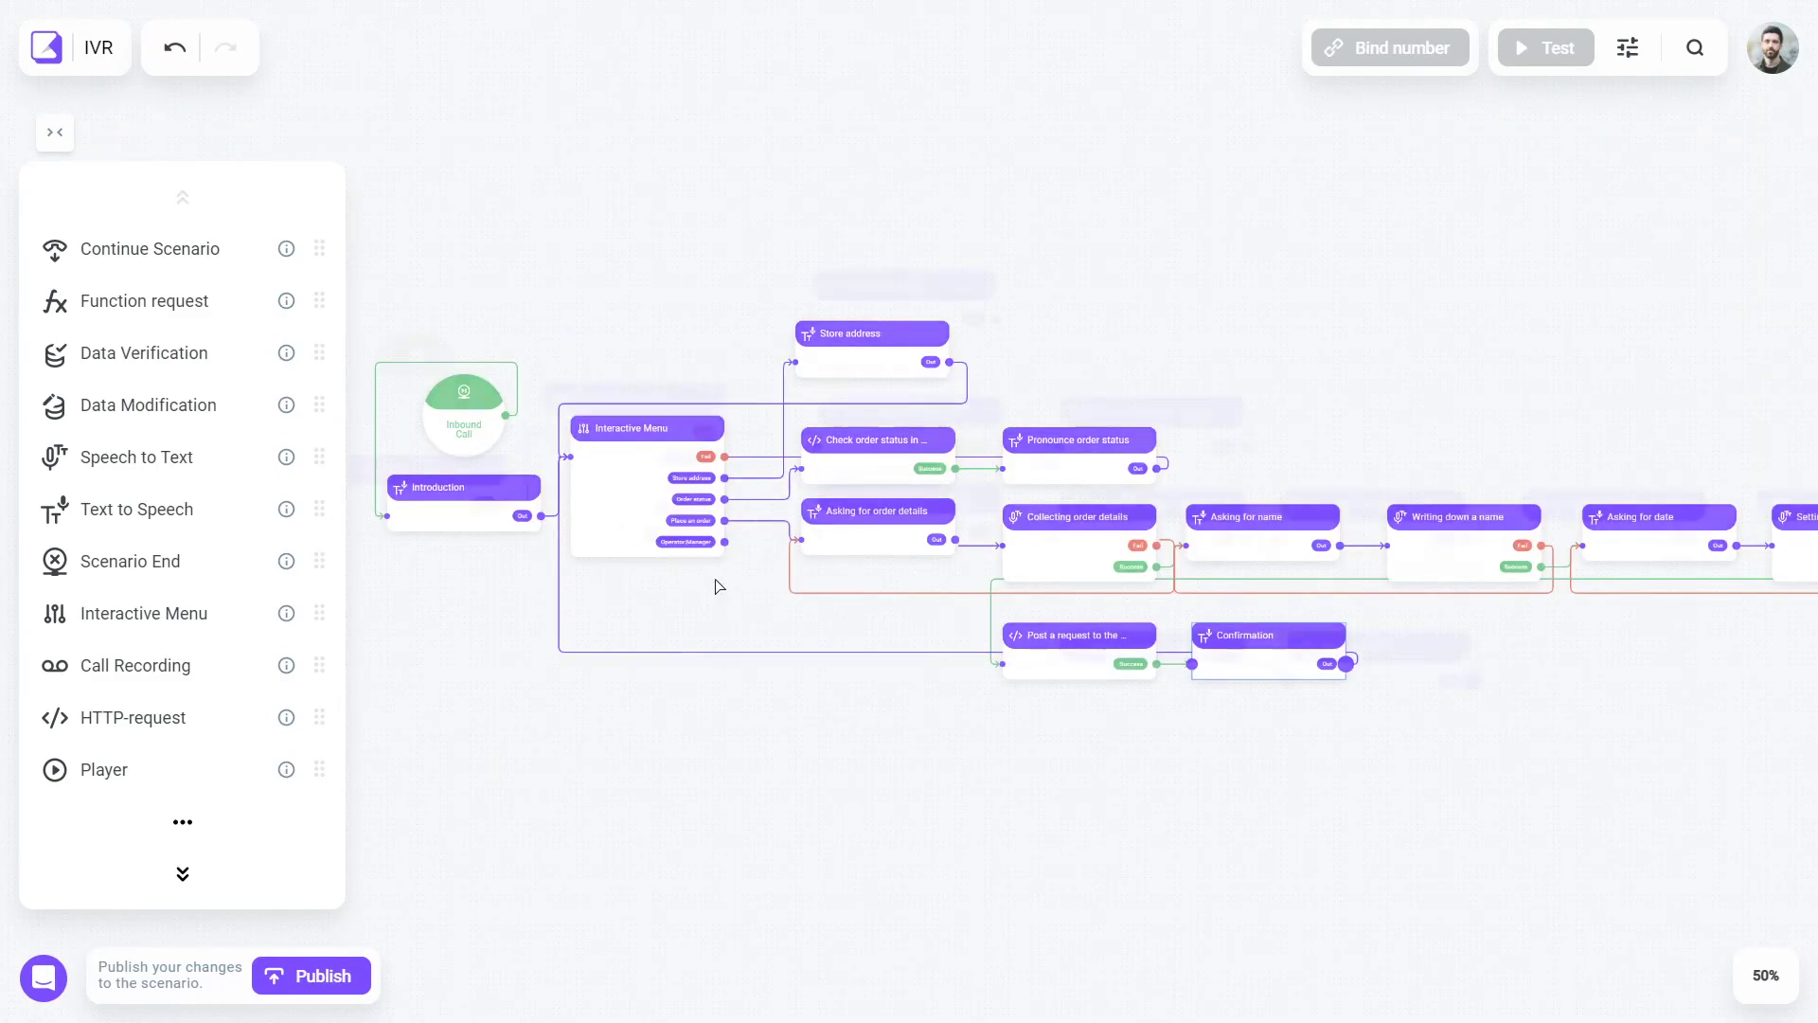
# - Add a Call to queue step and a 'Warning message': 'I will now connect you to one of my colleagues.'
pyautogui.scroll(5, 715, 606)
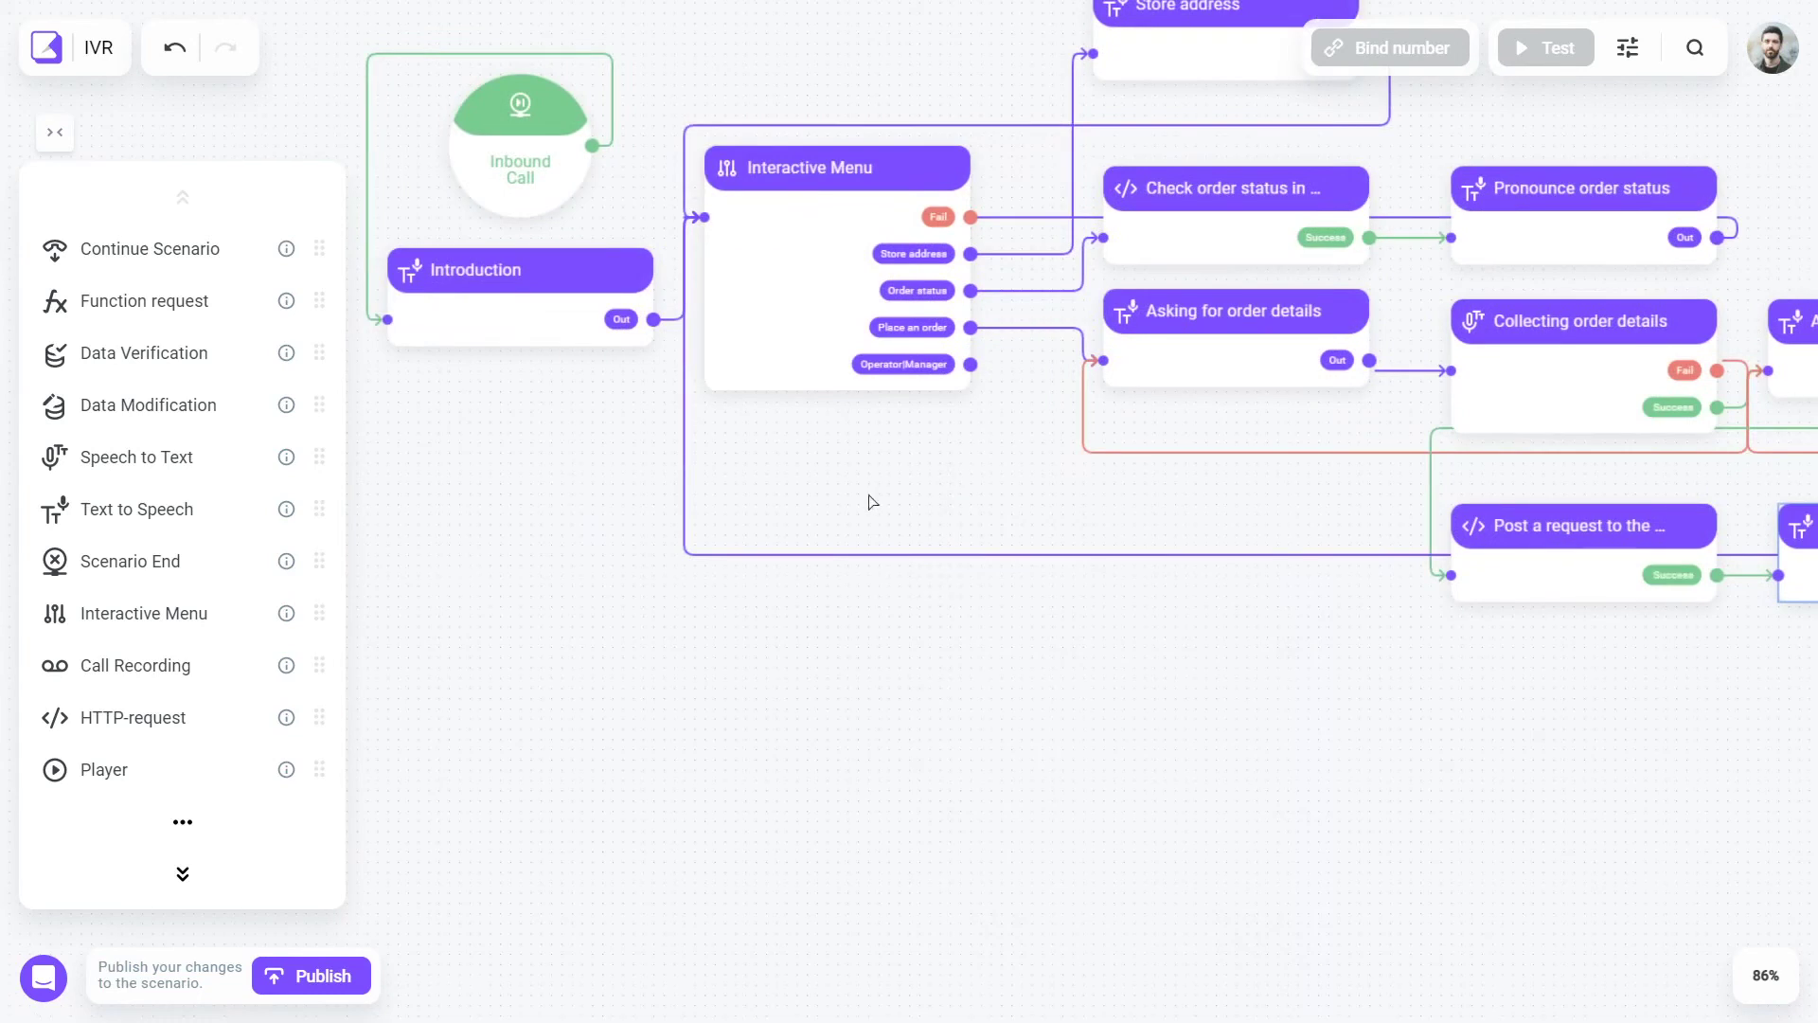
pyautogui.click(182, 873)
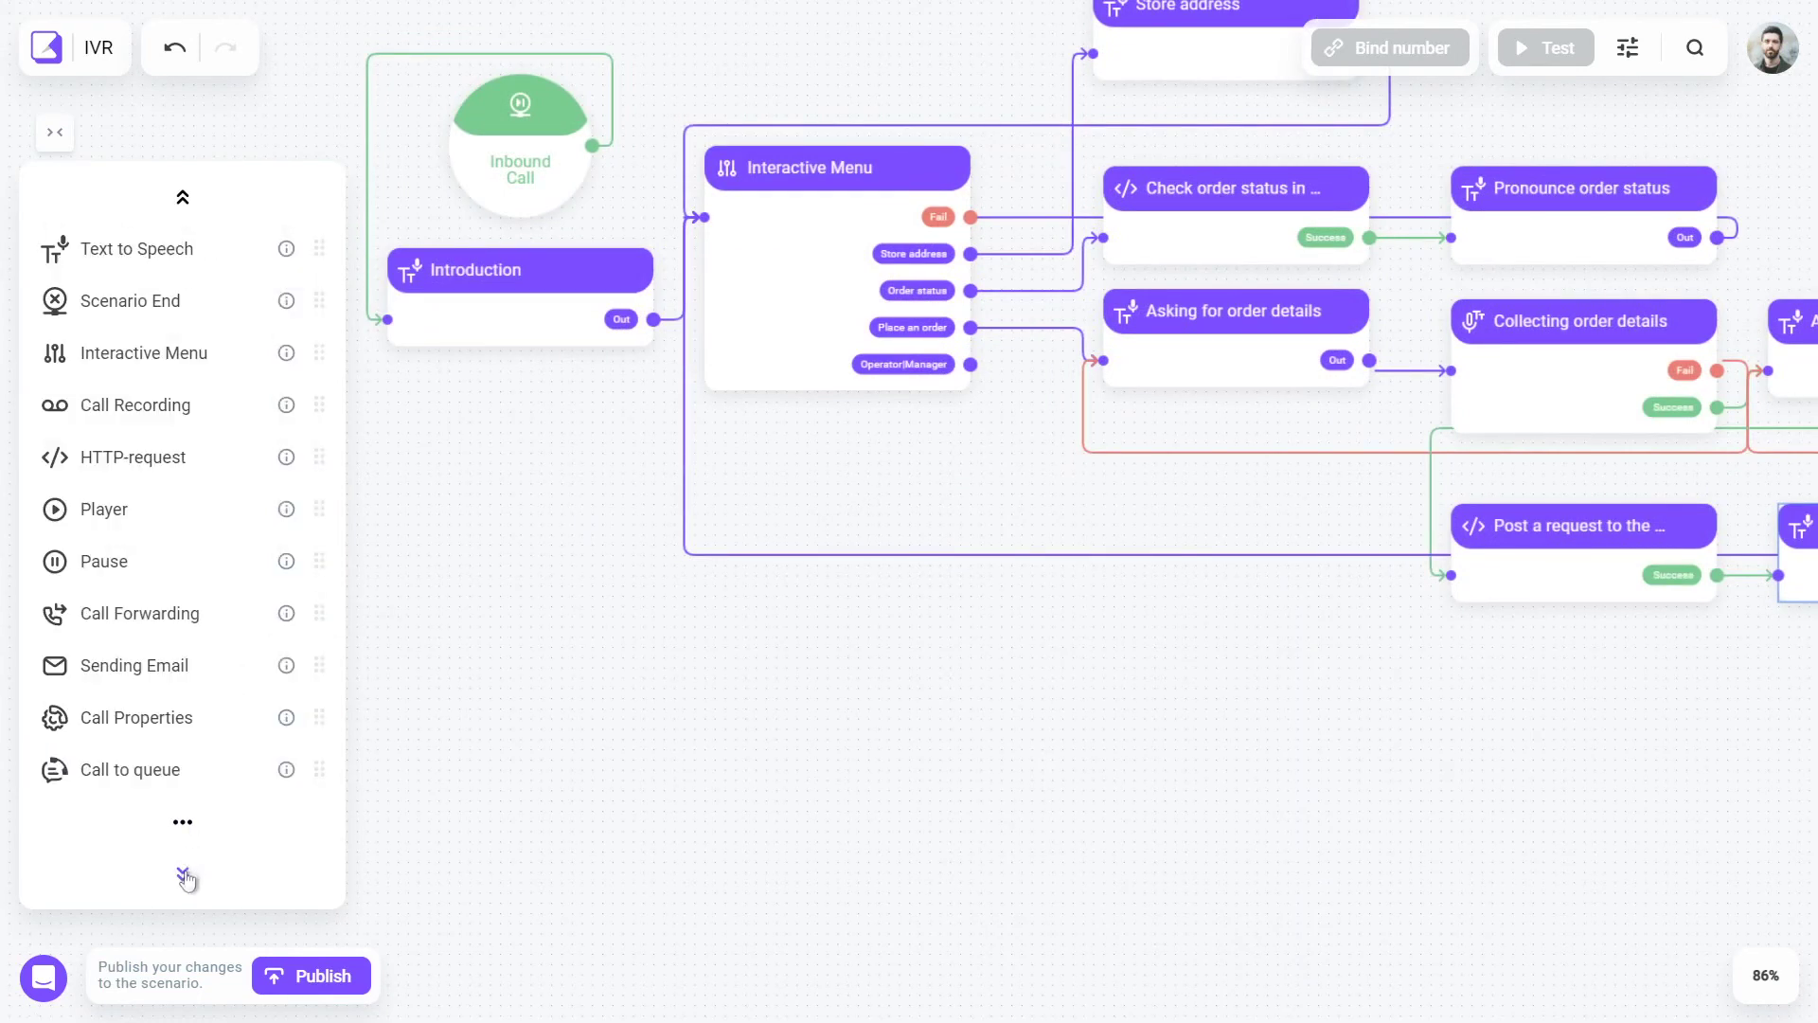
pyautogui.moveTo(129, 769); pyautogui.dragTo(1222, 691)
pyautogui.hotkey('ctrl', 'v')
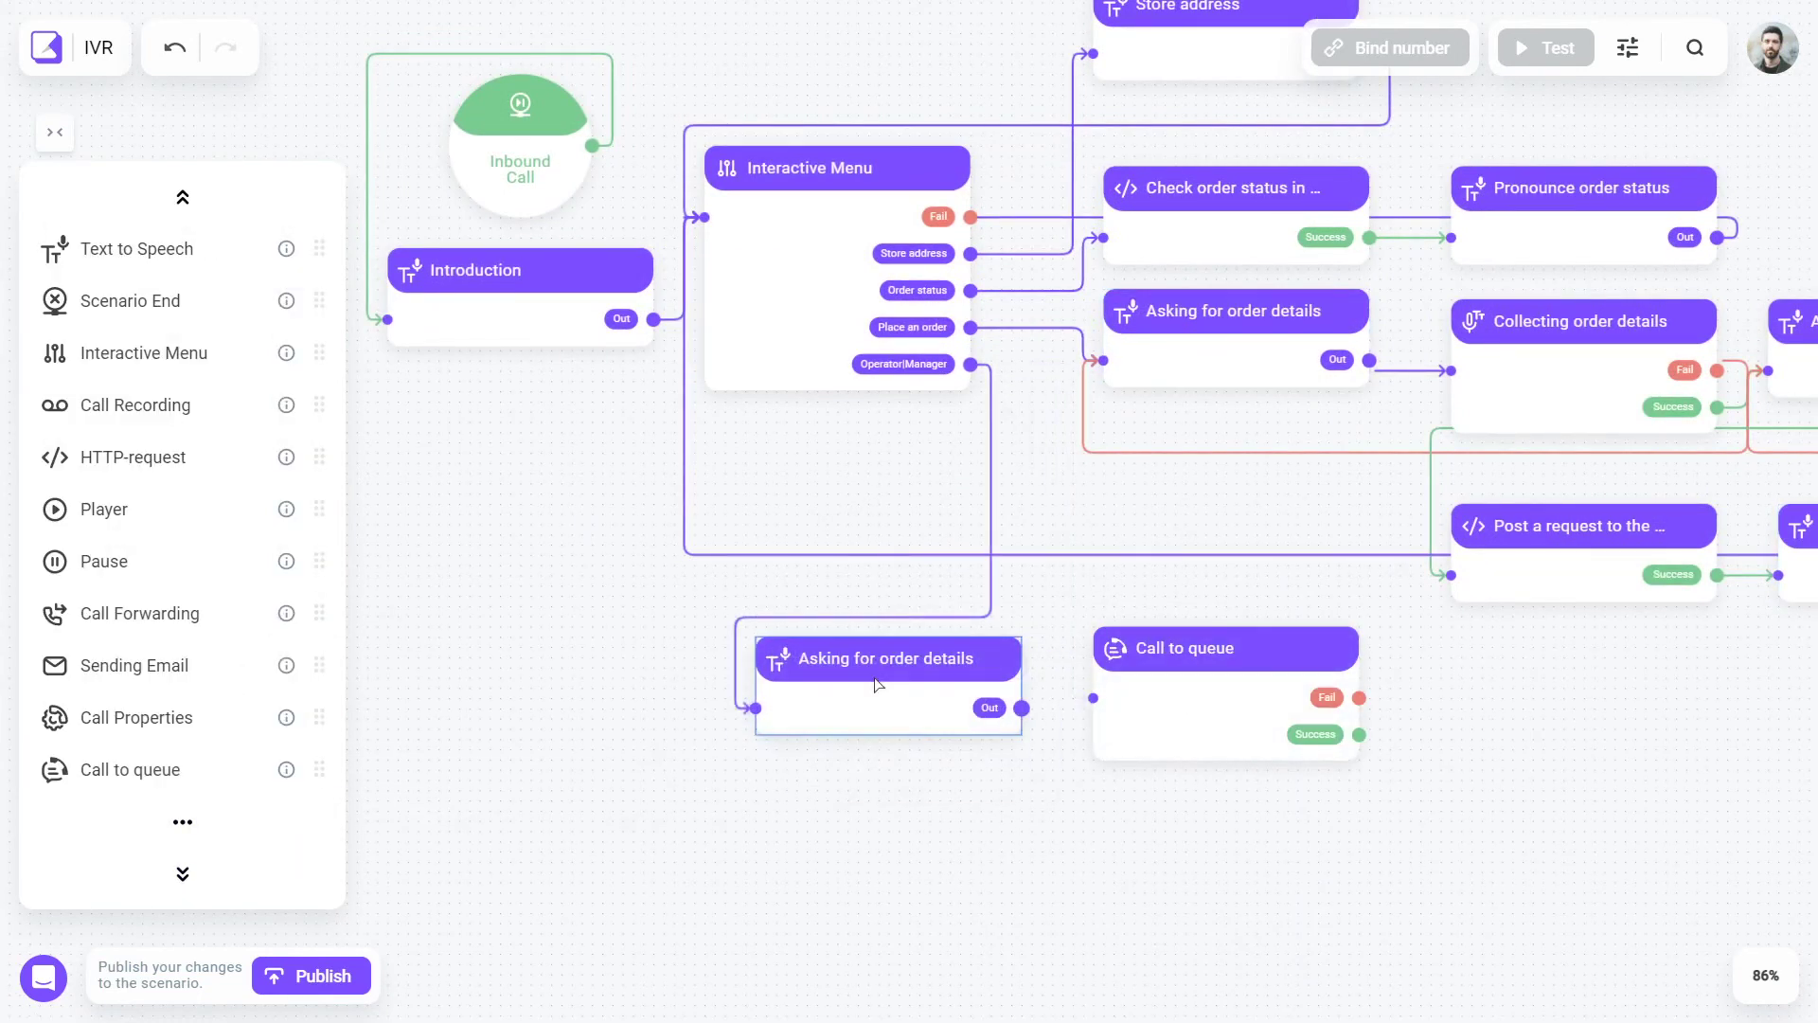
pyautogui.click(878, 682)
pyautogui.write('Warning message')
pyautogui.click(866, 728)
pyautogui.hotkey('ctrl', 'a')
pyautogui.write('I will')
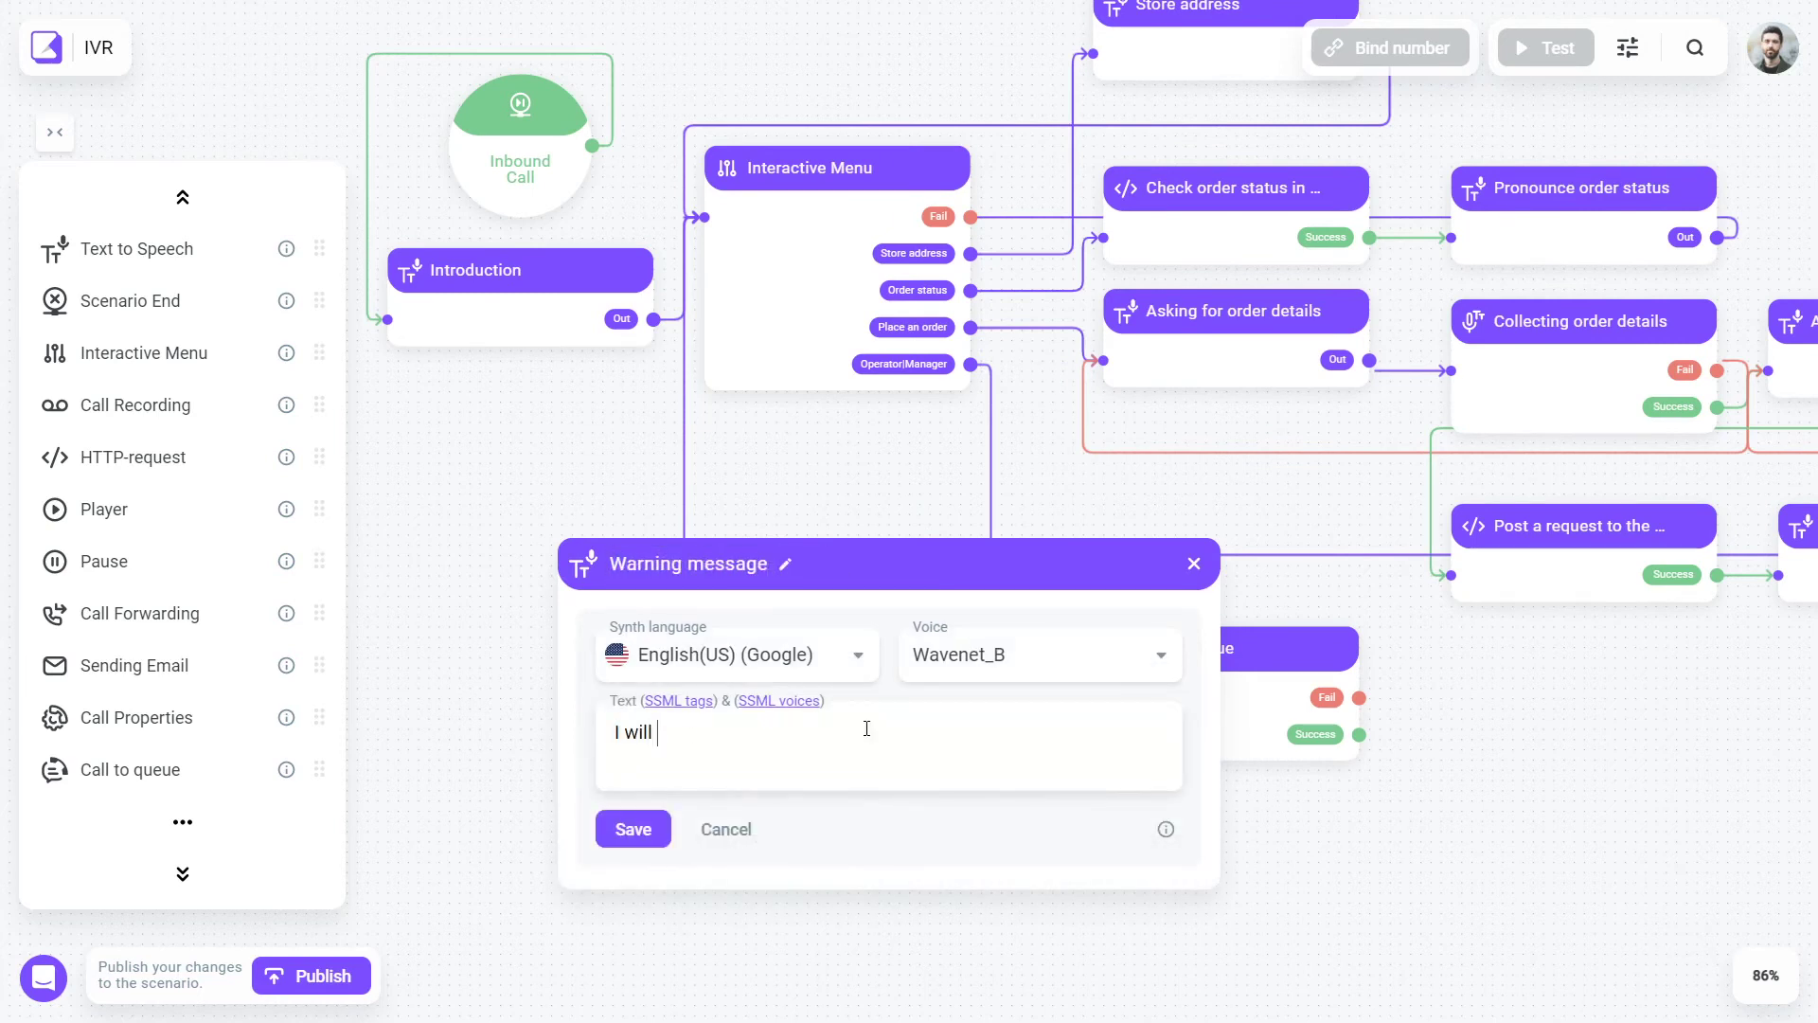
pyautogui.write(' now connect you to one of my colleagues. Please, hold')
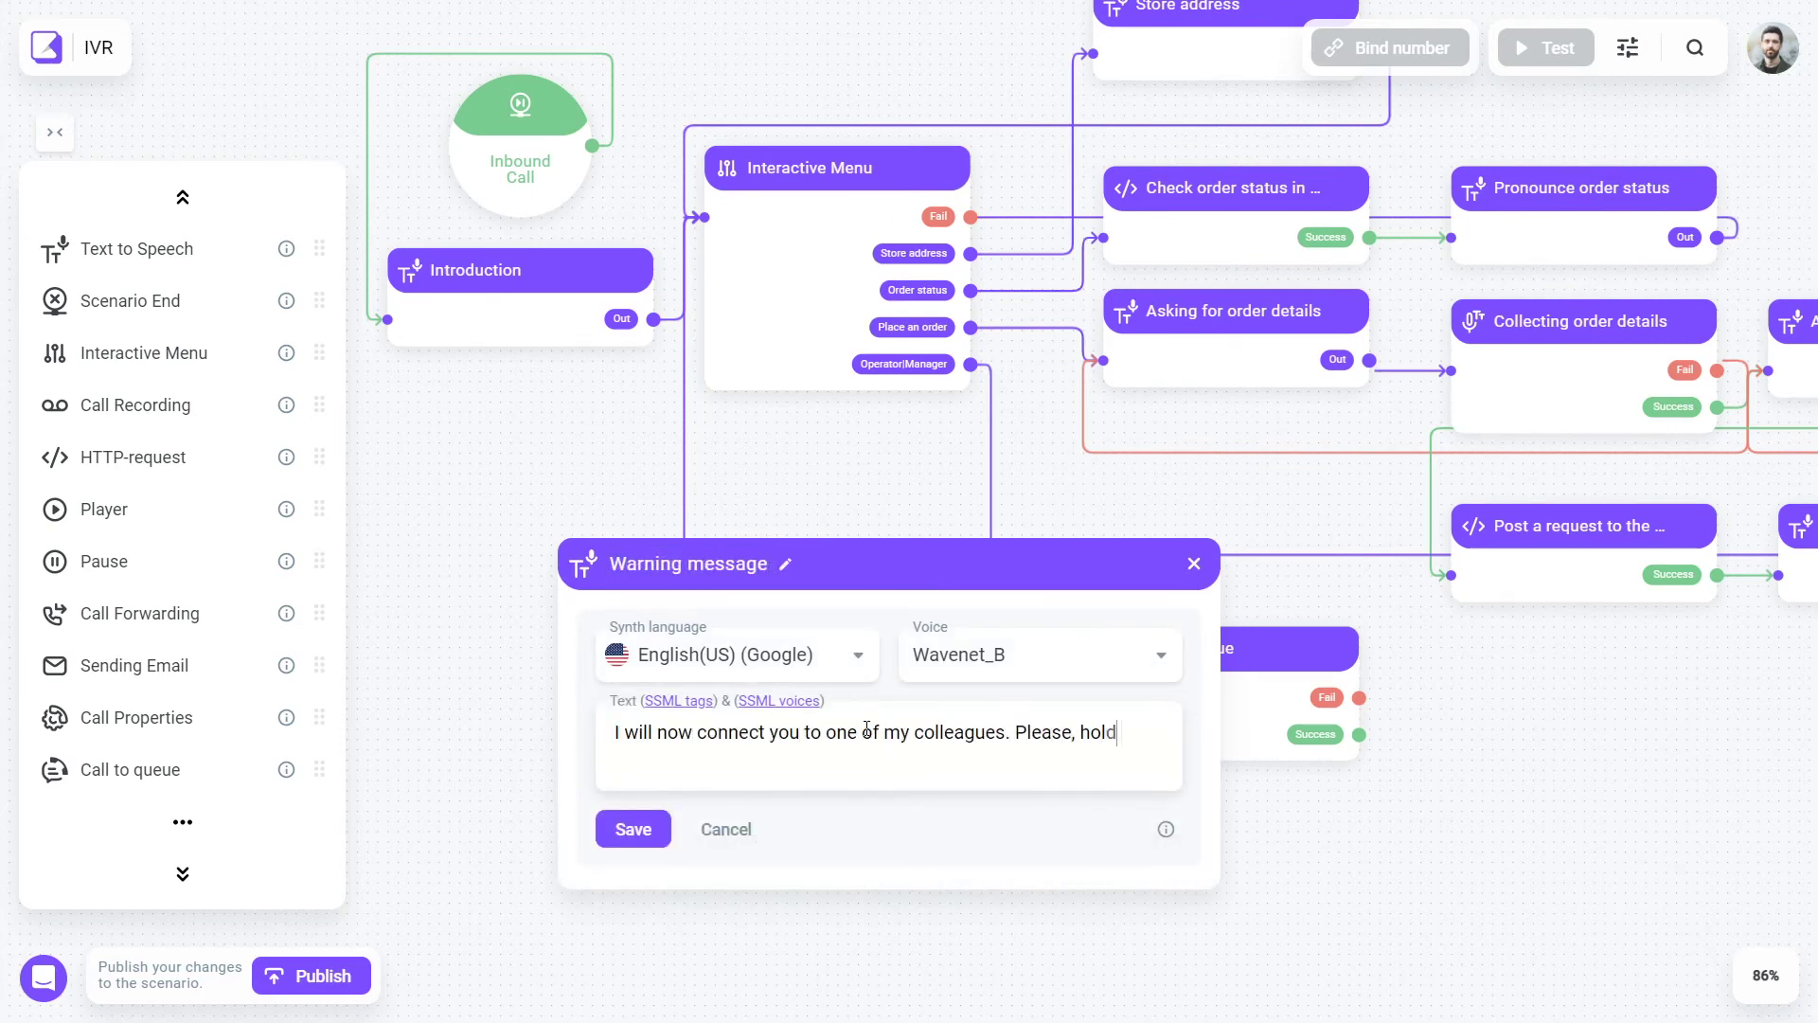
pyautogui.write(' on the line.')
pyautogui.click(634, 829)
# - Set the queue call to the Support queue with 'tets' waiting audio, ending the scenario on success
pyautogui.click(1174, 649)
pyautogui.click(1179, 568)
pyautogui.click(1144, 665)
pyautogui.click(1197, 831)
pyautogui.click(1191, 743)
pyautogui.click(961, 973)
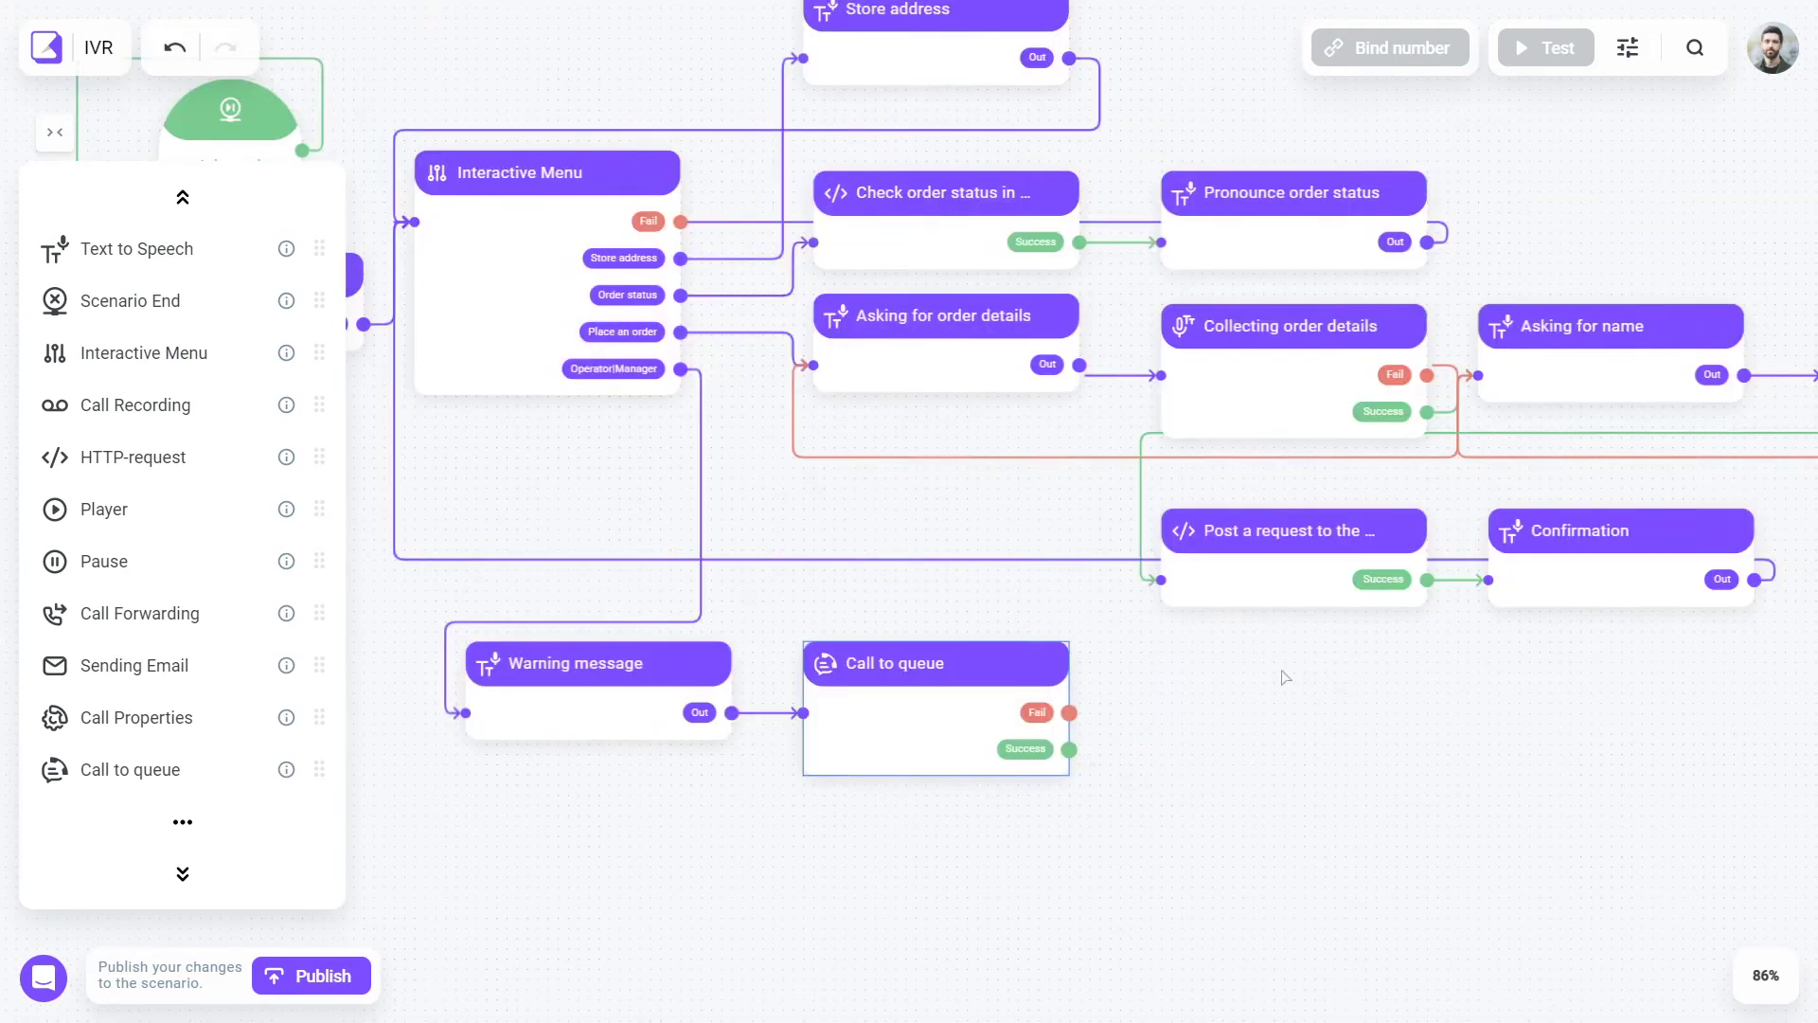
pyautogui.moveTo(1288, 677); pyautogui.dragTo(1283, 792)
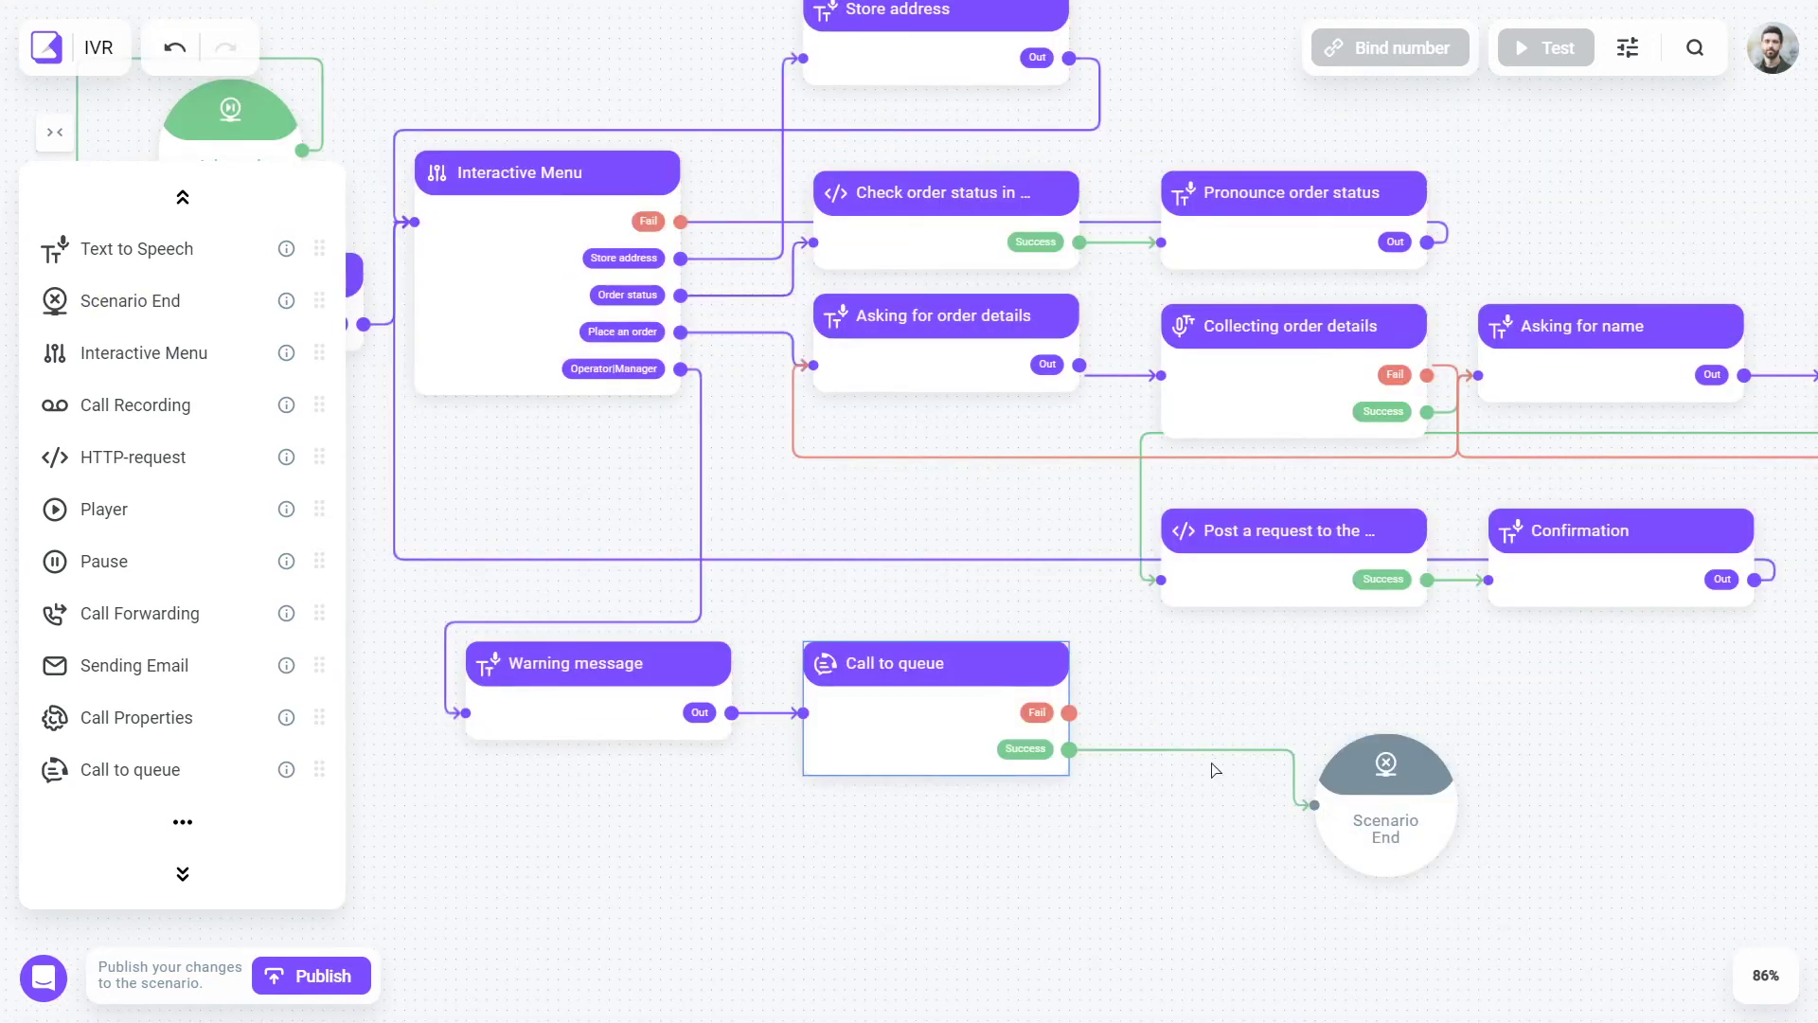
# - Forward failed queue calls to an external phone number via Call Forwarding
pyautogui.click(183, 197)
pyautogui.moveTo(140, 665); pyautogui.dragTo(1657, 682)
pyautogui.click(1290, 606)
pyautogui.click(1035, 783)
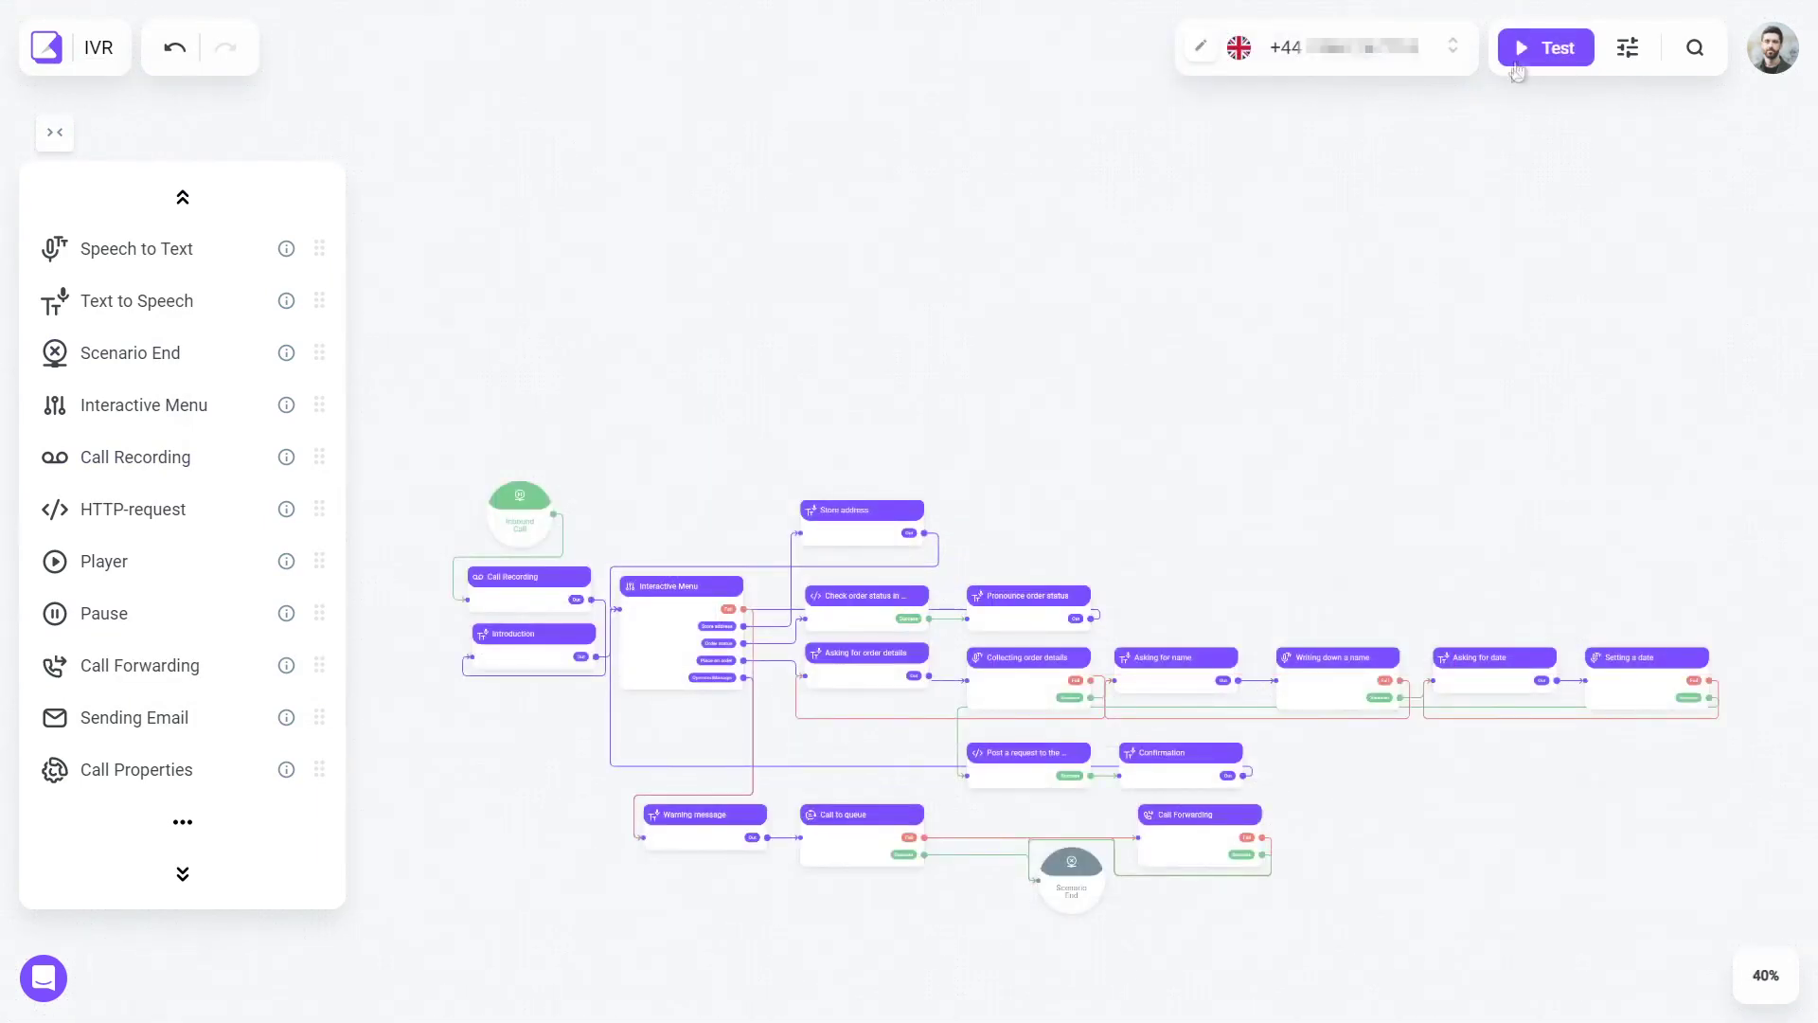
# - Run the IVR scenario in inbound test mode
pyautogui.click(1518, 62)
pyautogui.click(1591, 284)
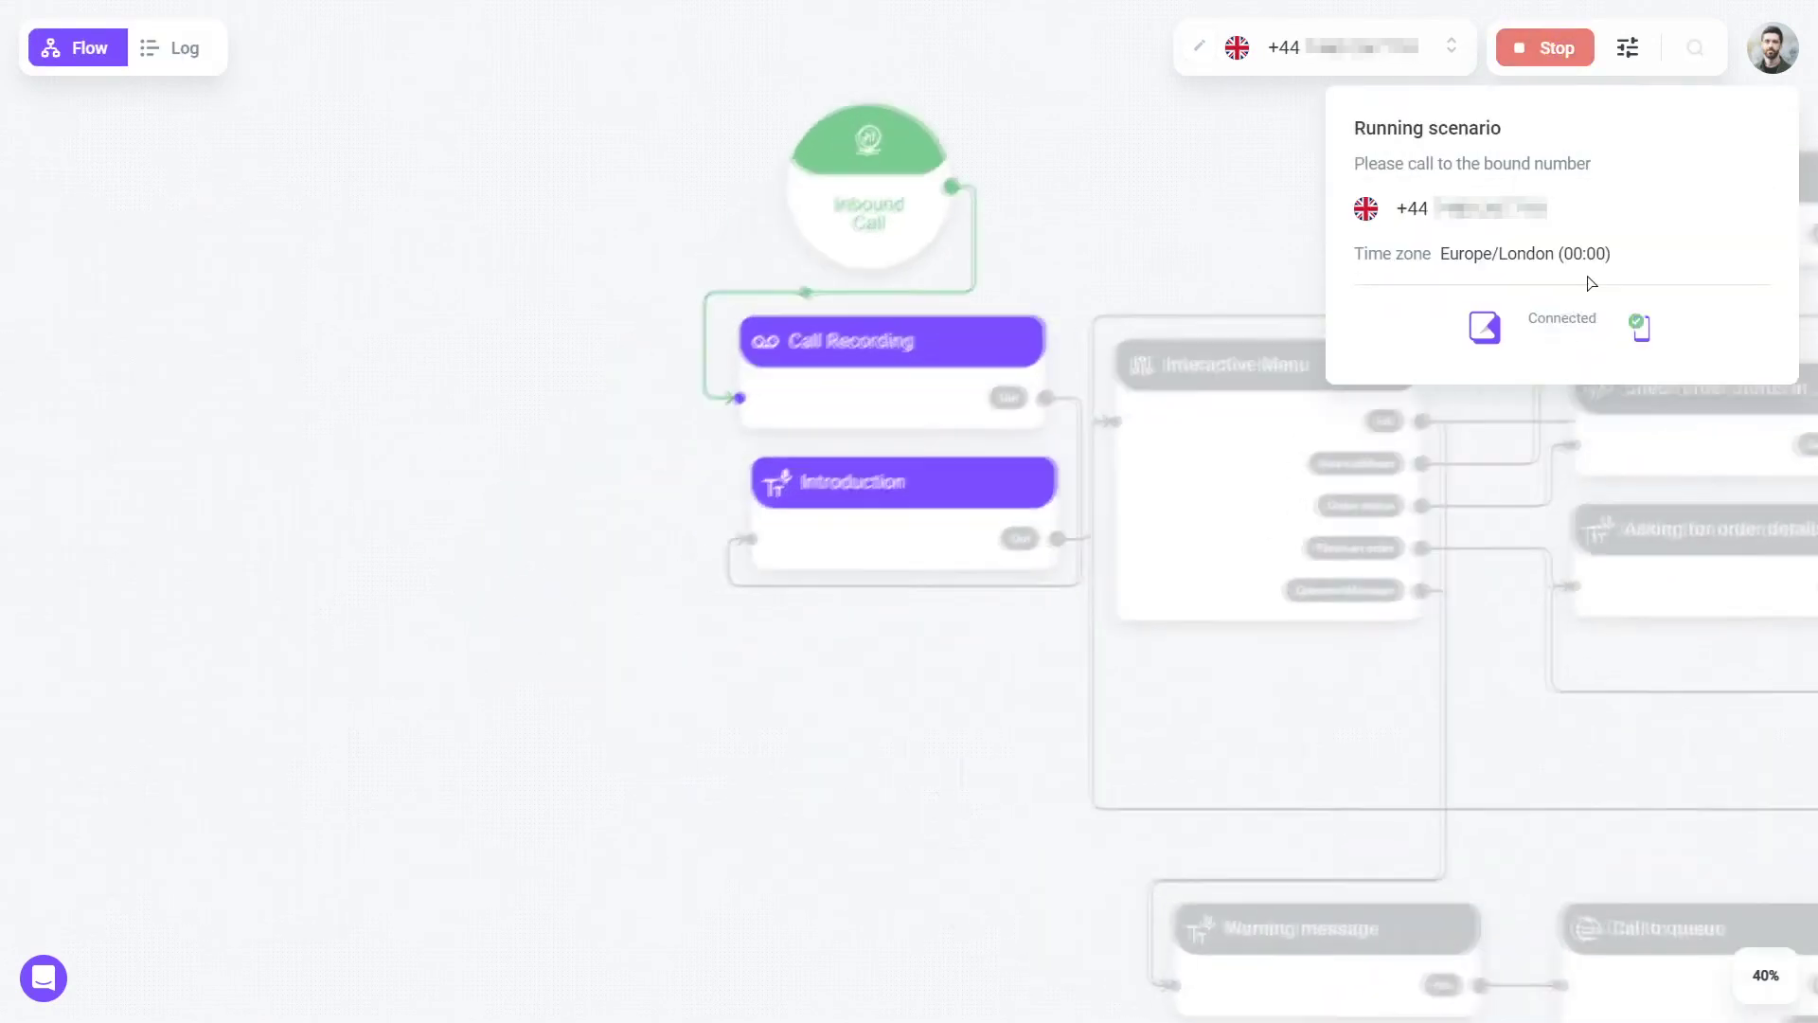